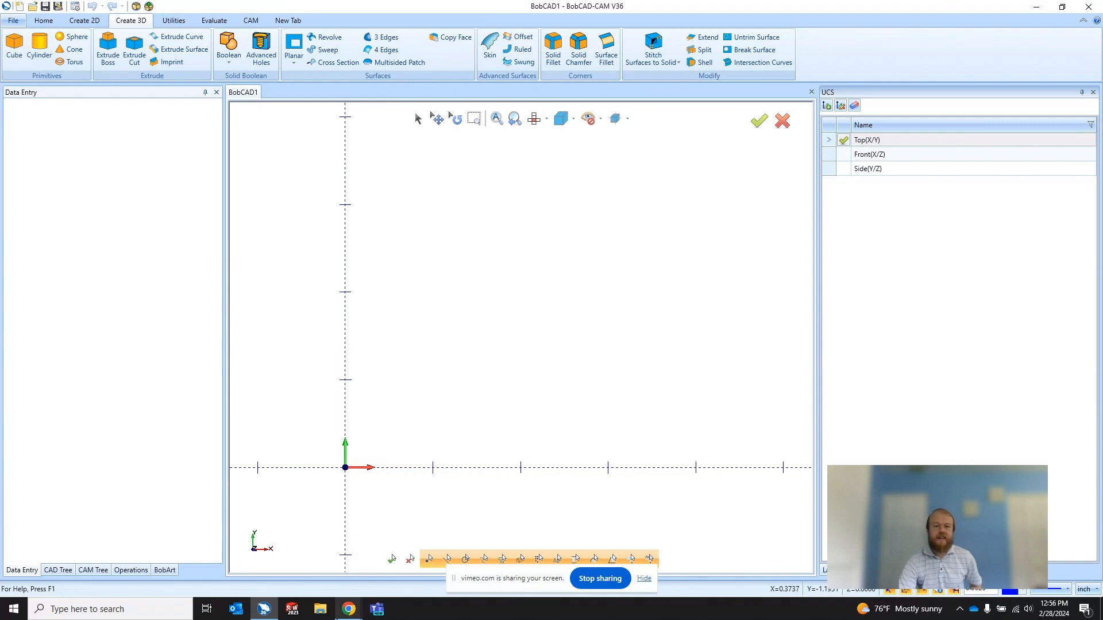
# Step: Examine the file types offered for saving the document under a new name, and leave without saving
pyautogui.moveTo(352, 618)
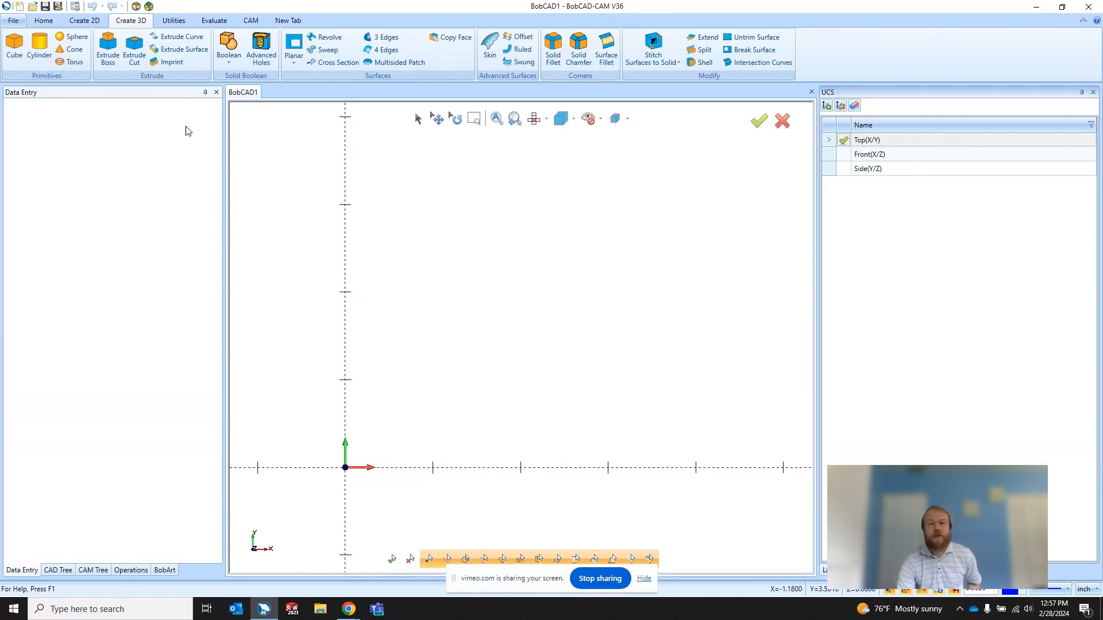
pyautogui.click(59, 7)
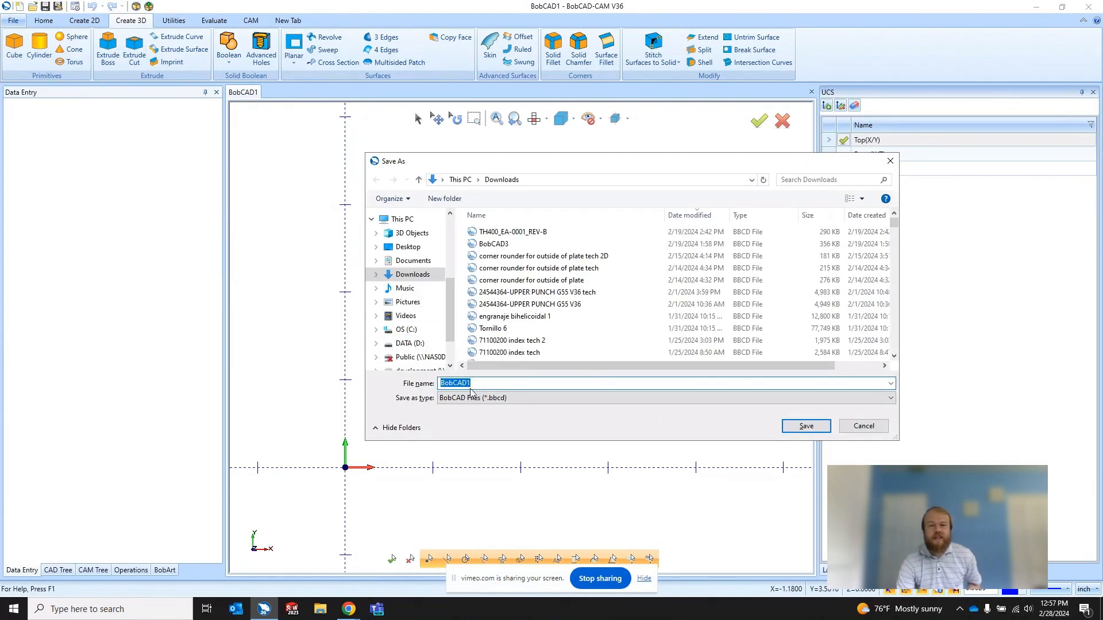
pyautogui.click(493, 398)
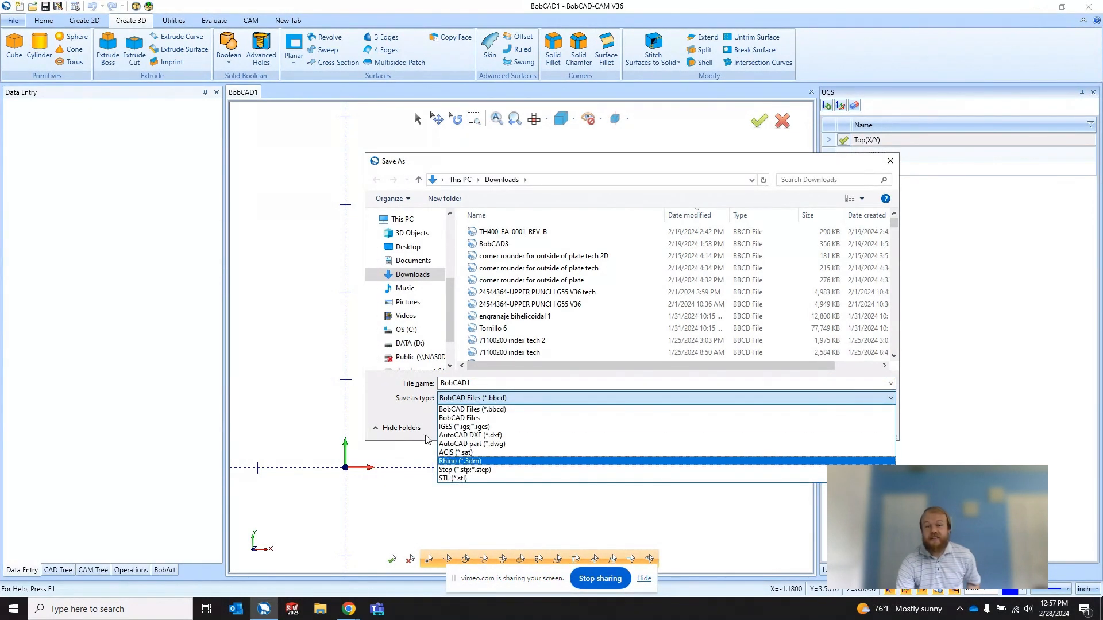
pyautogui.click(431, 406)
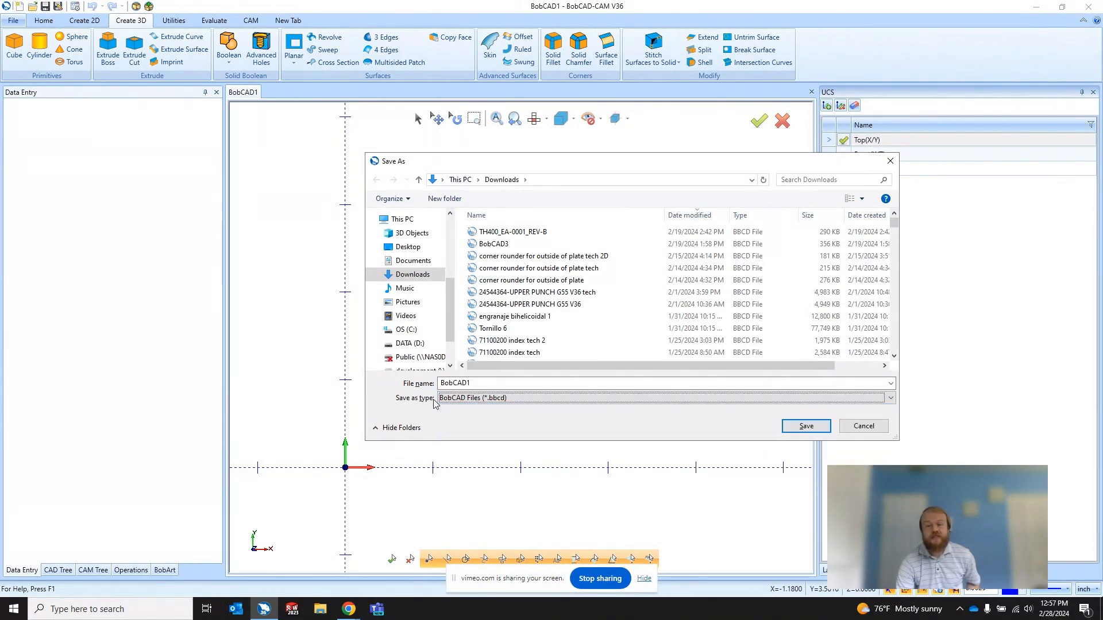
pyautogui.click(864, 427)
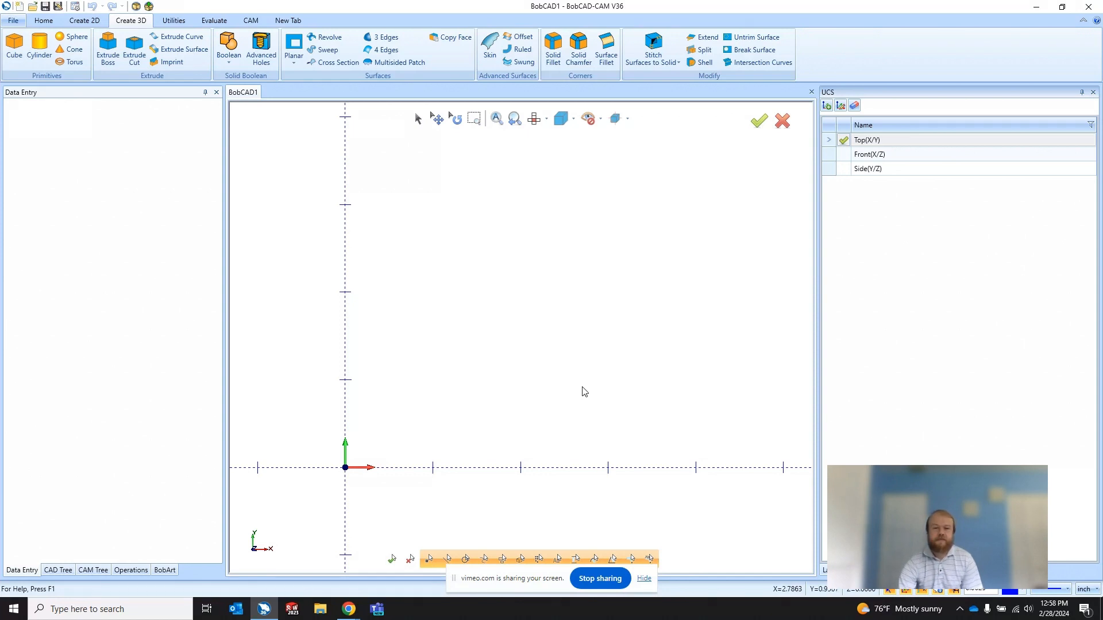
# Step: Switch to the Vimeo live event in Chrome, show the audience chat and unmute the microphone
pyautogui.click(348, 609)
pyautogui.click(344, 571)
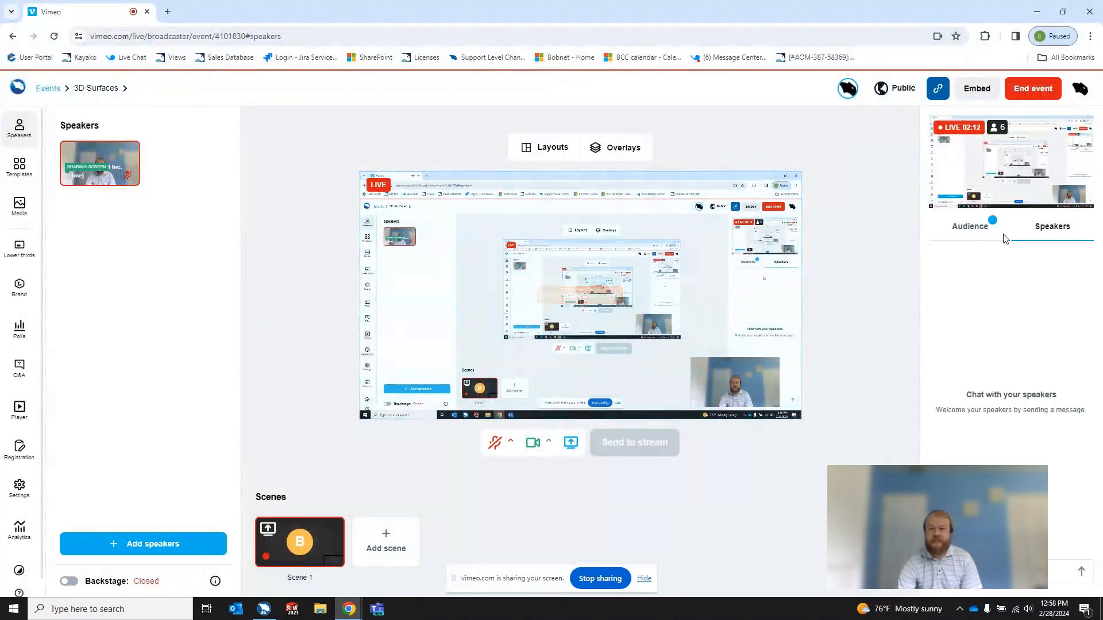
pyautogui.click(970, 226)
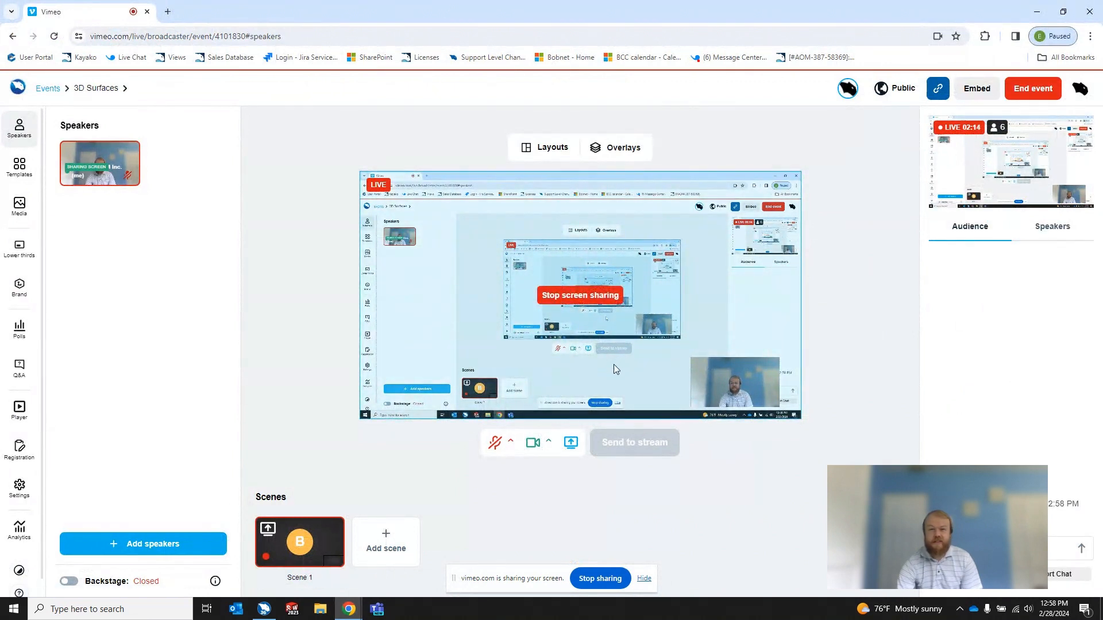
pyautogui.click(496, 443)
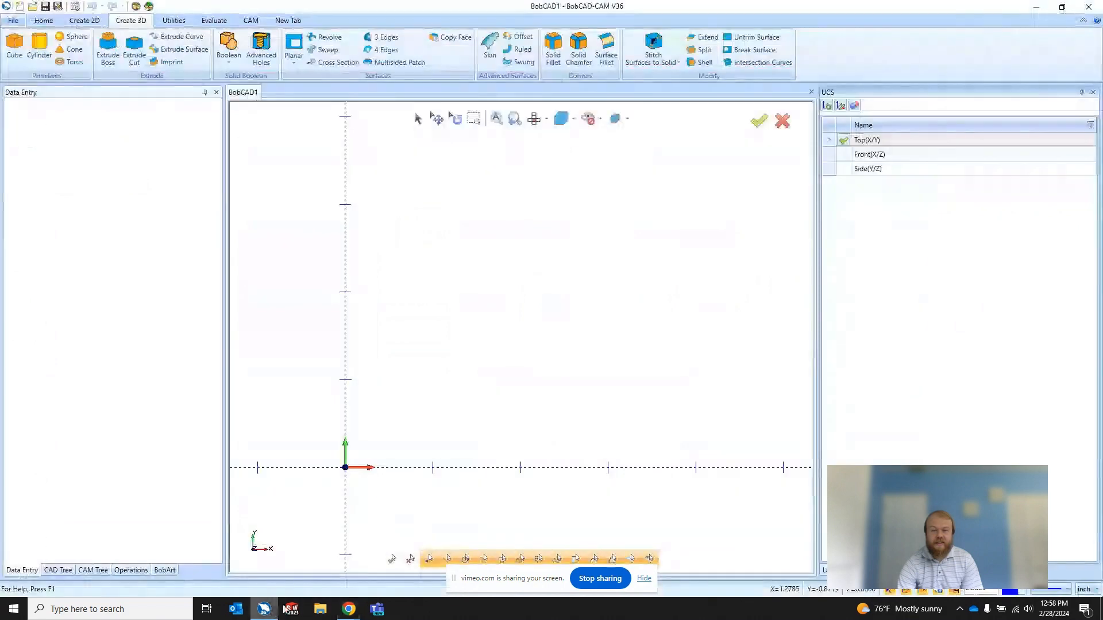
# Step: Switch back to BobCAD-CAM and review the Save As file types again, keeping BobCAD Files (*.bbcd) selected and cancelling the save
pyautogui.click(264, 608)
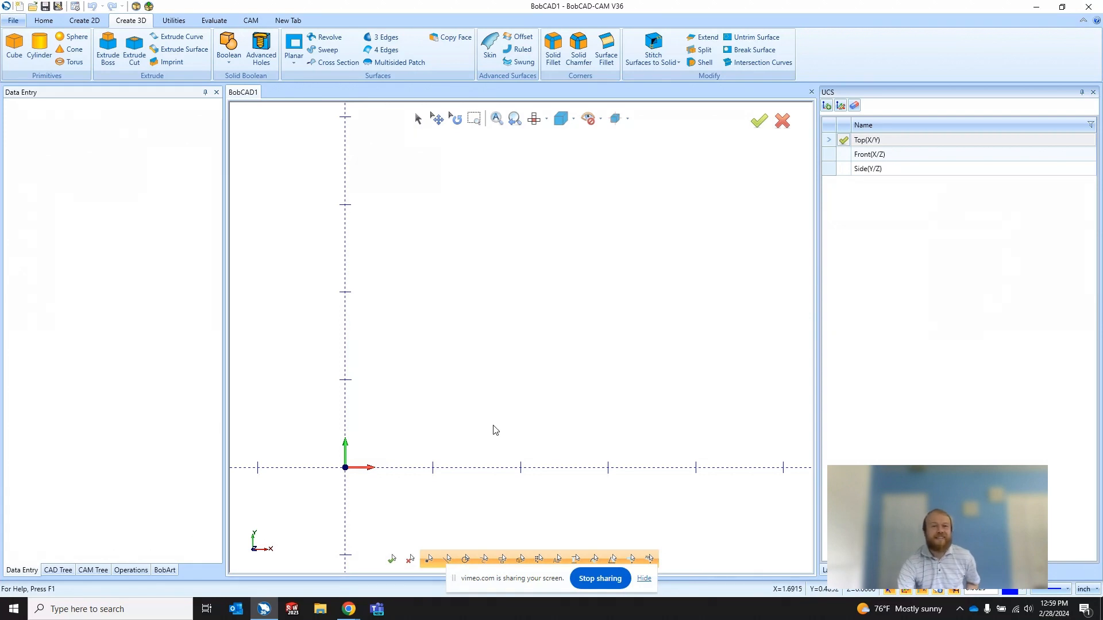
pyautogui.click(60, 7)
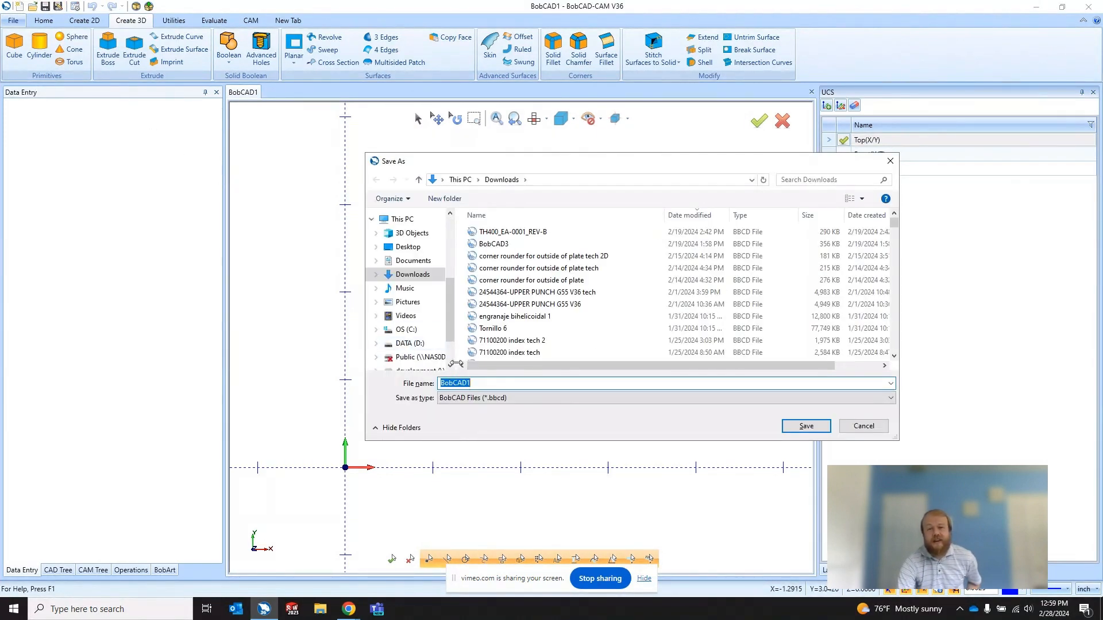
pyautogui.click(476, 398)
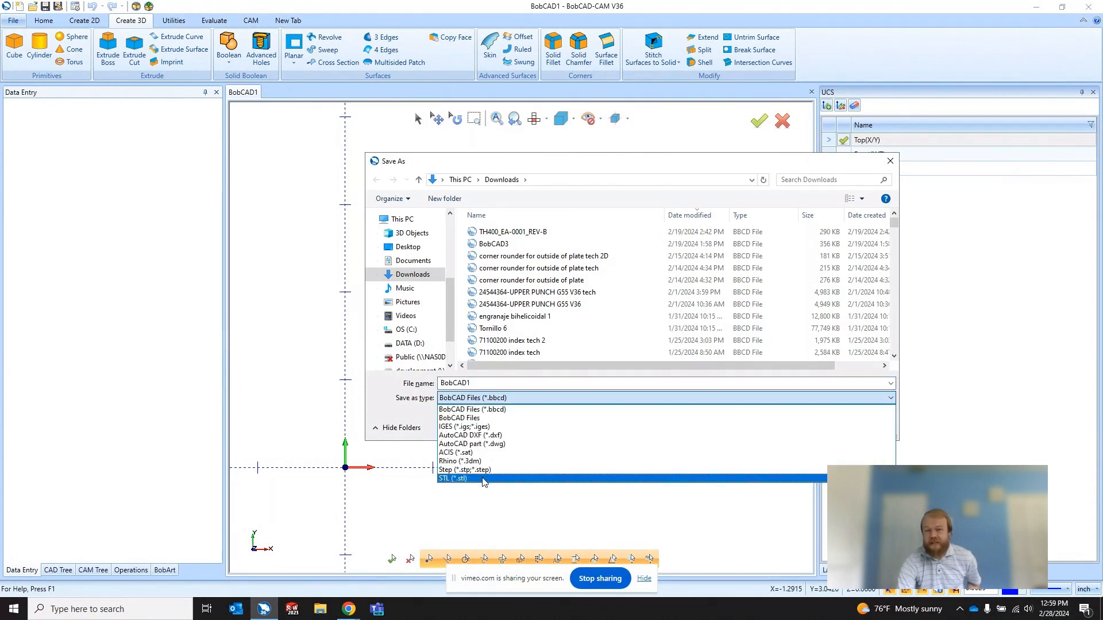
pyautogui.click(486, 409)
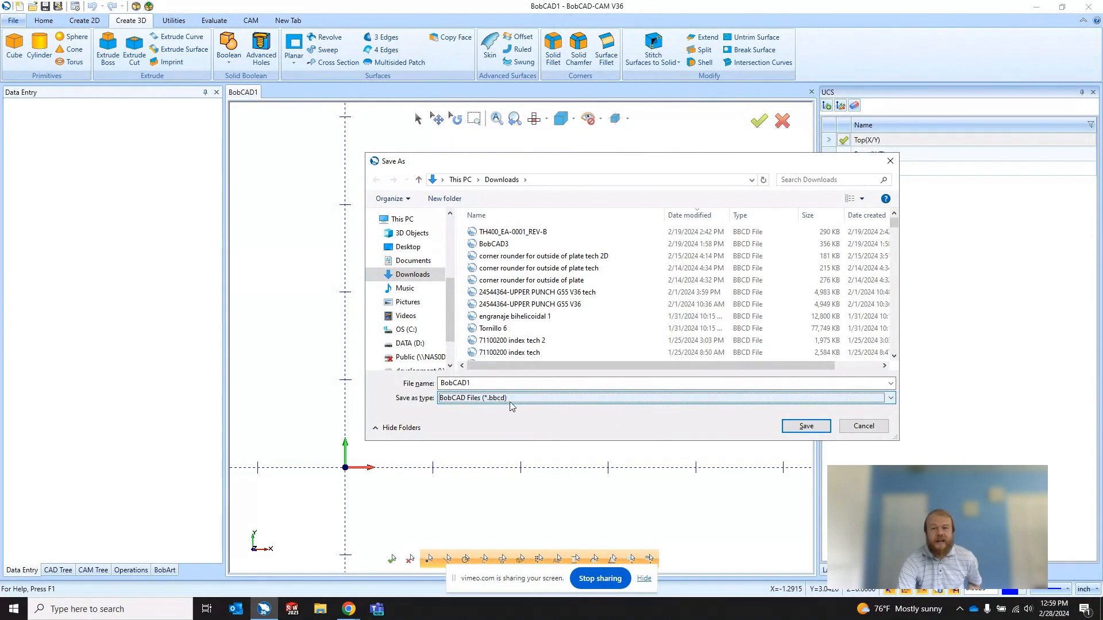
pyautogui.click(862, 426)
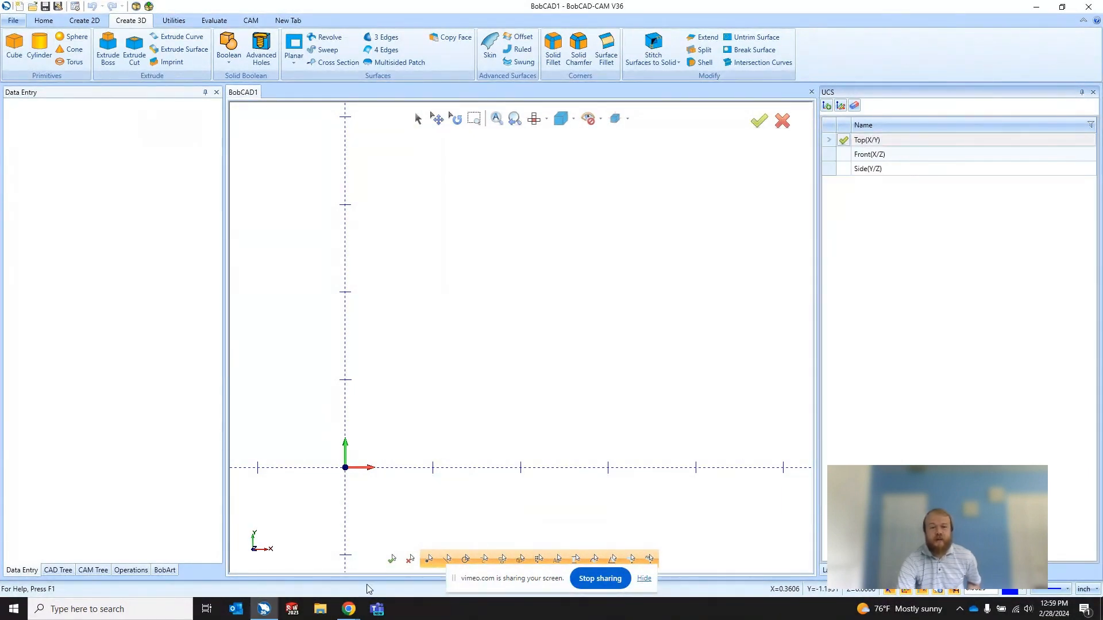
# Step: Switch to the Vimeo event in Chrome to check the audience chat, and return to BobCAD-CAM
pyautogui.moveTo(349, 609)
pyautogui.click(417, 542)
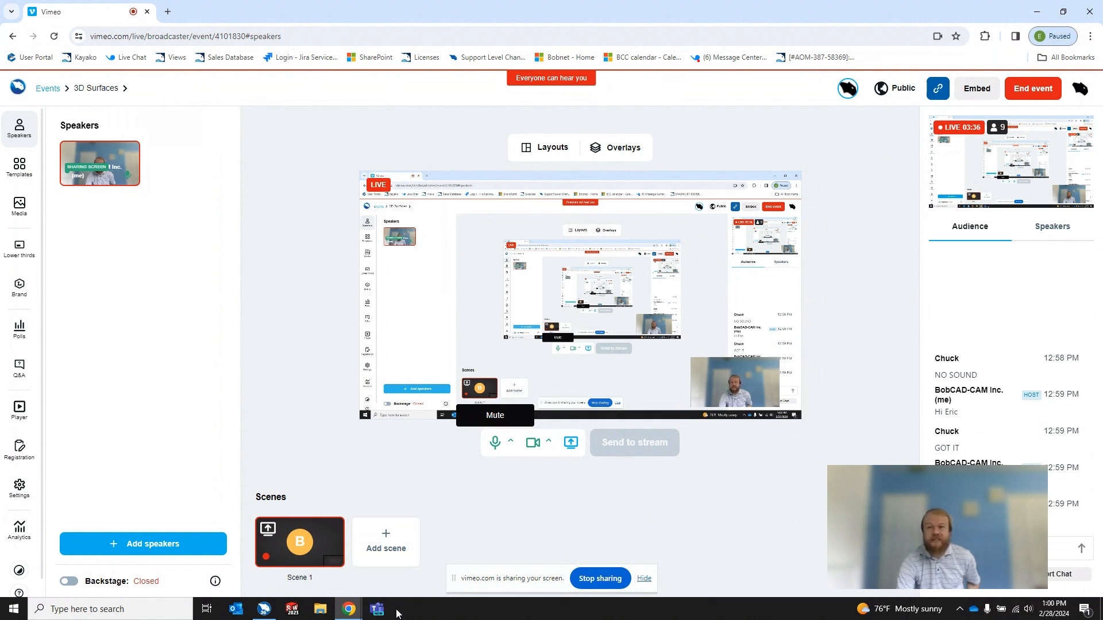
pyautogui.click(263, 609)
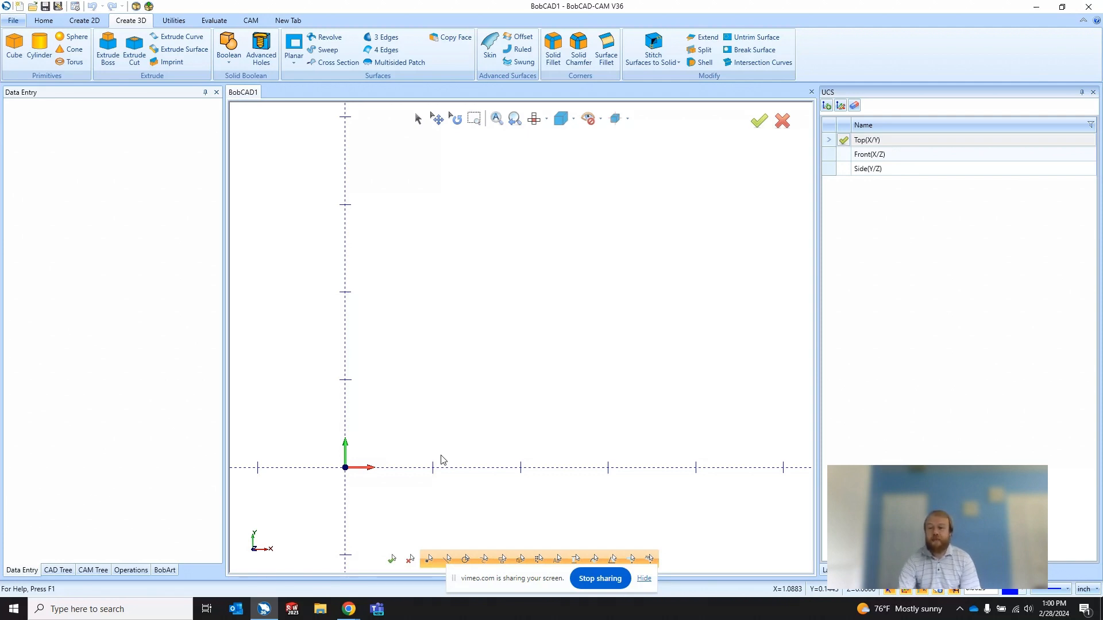
# Step: Look up March 2024 in the system calendar and close it
pyautogui.click(1054, 609)
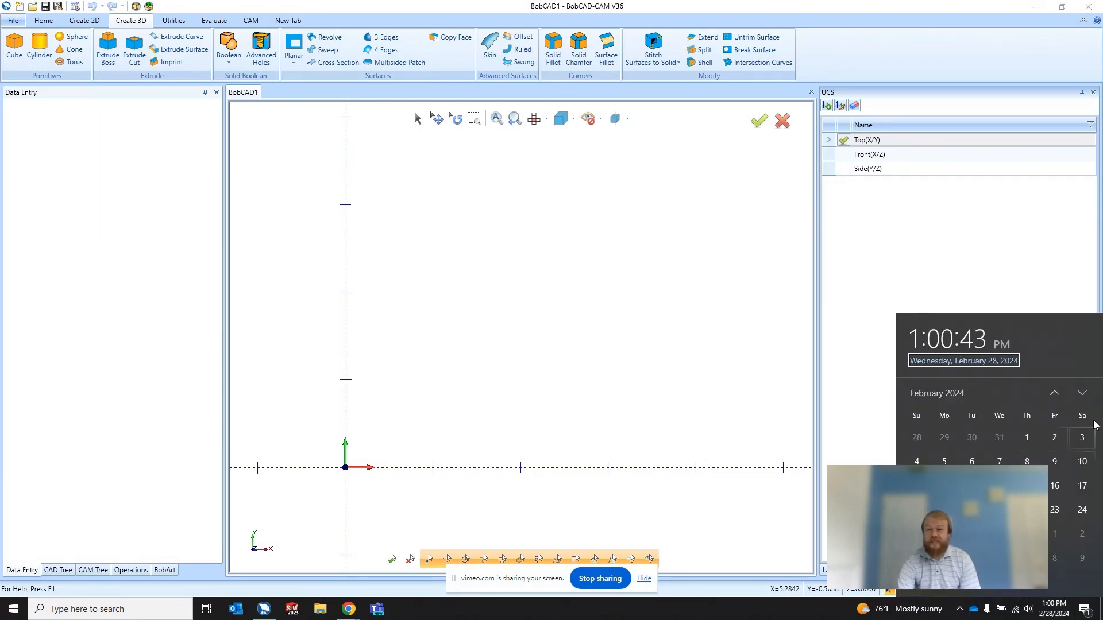
pyautogui.click(1082, 393)
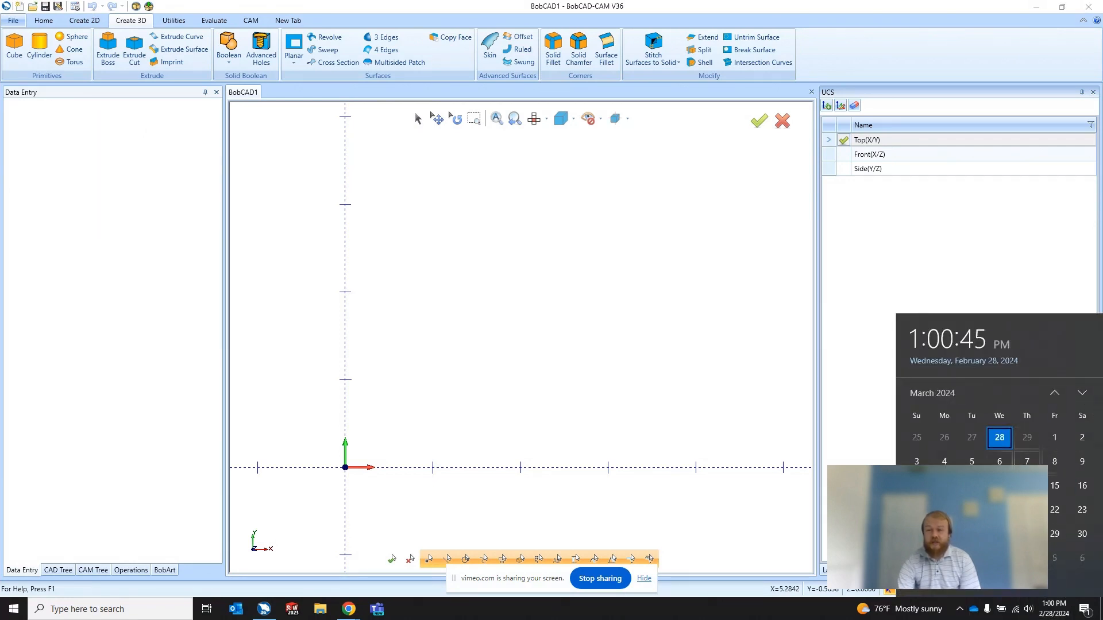
pyautogui.click(863, 505)
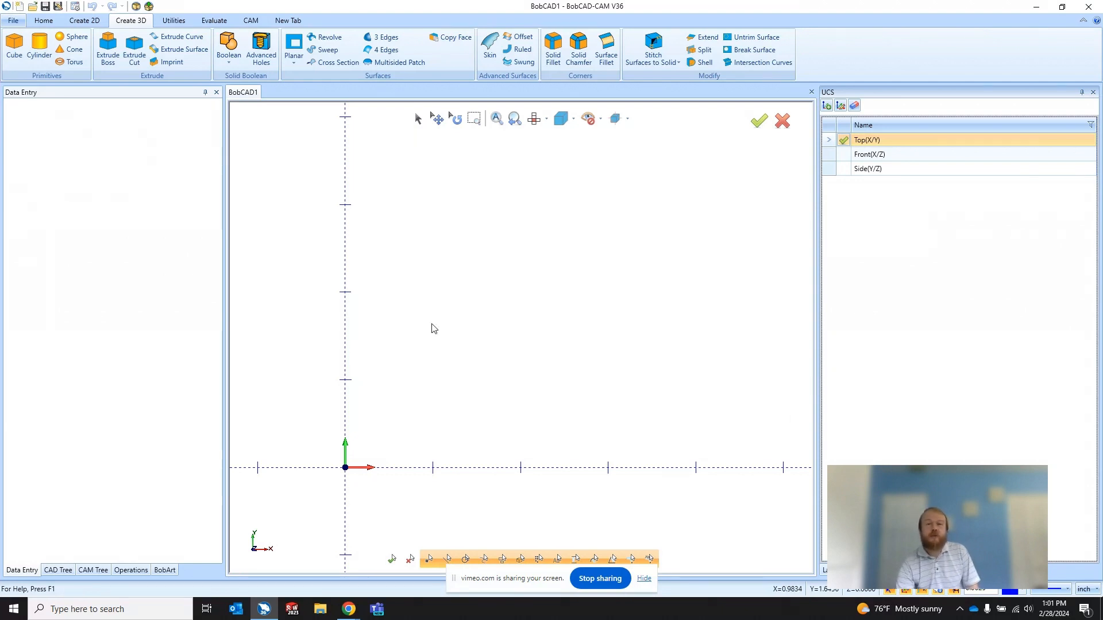
# Step: Draw a rectangle 12 inches long and 12 inches wide with its lower-left corner at the origin
pyautogui.click(89, 22)
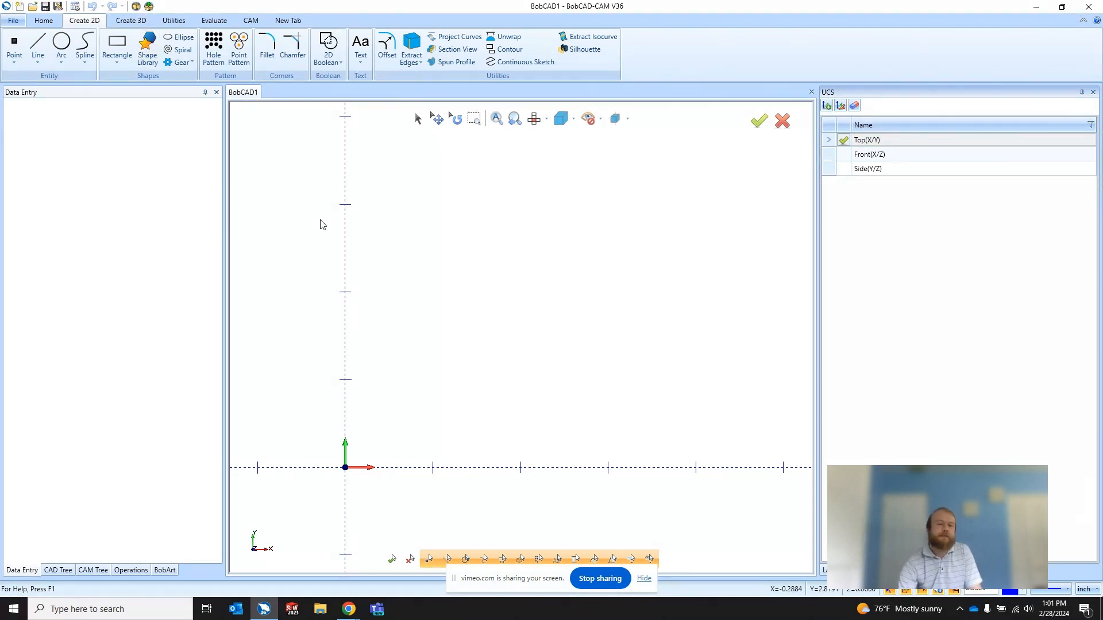
pyautogui.click(123, 46)
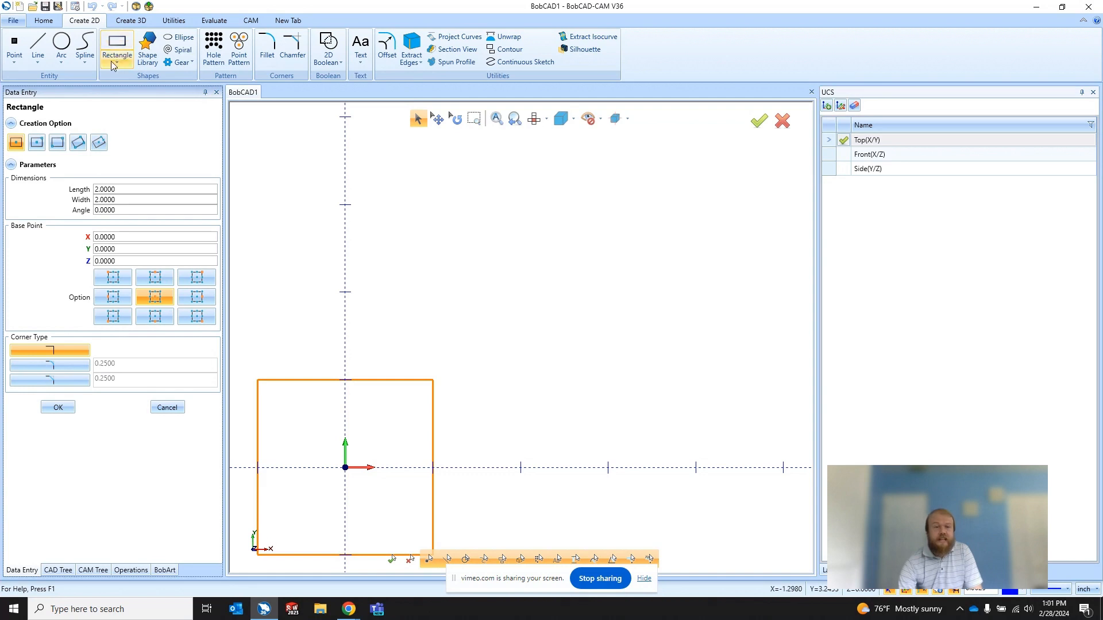
pyautogui.click(112, 318)
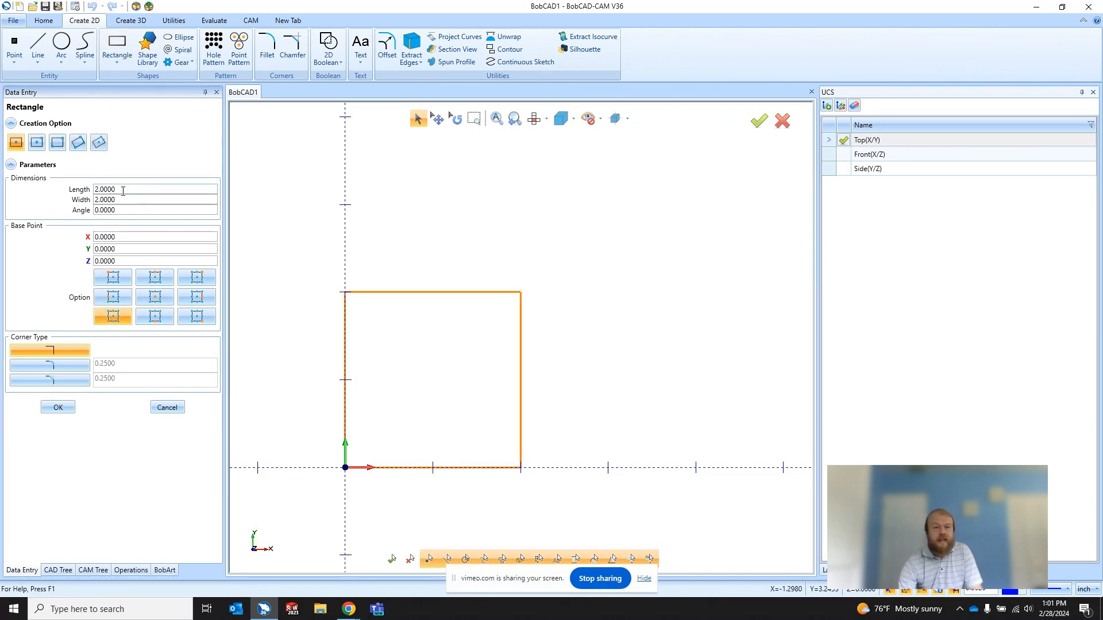
pyautogui.moveTo(119, 190); pyautogui.dragTo(76, 193)
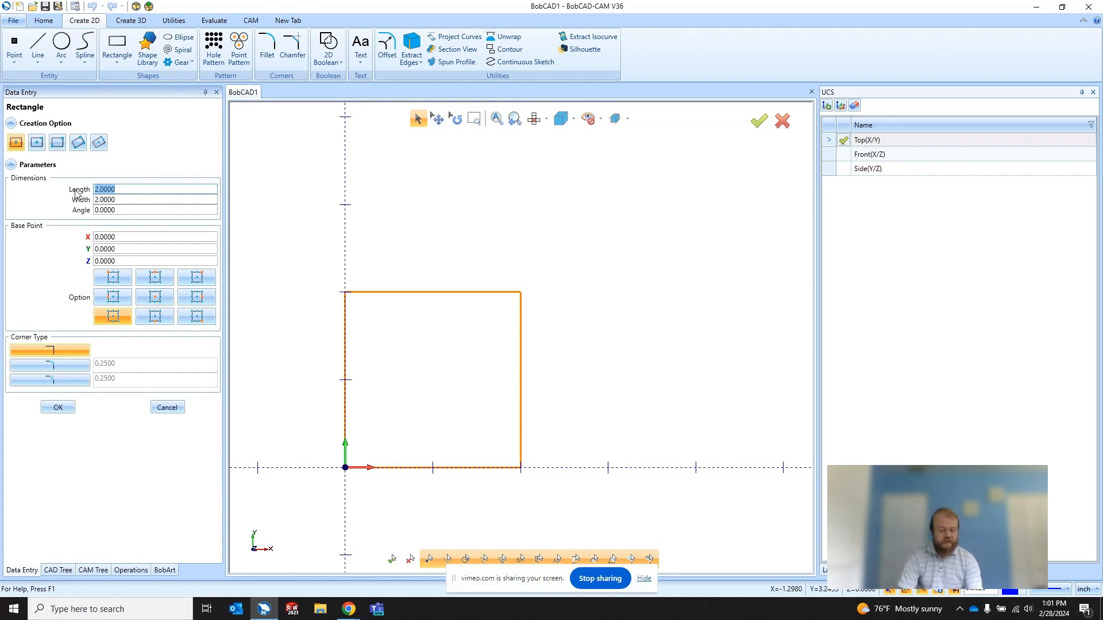
pyautogui.write('12')
pyautogui.press('Tab')
pyautogui.write('12')
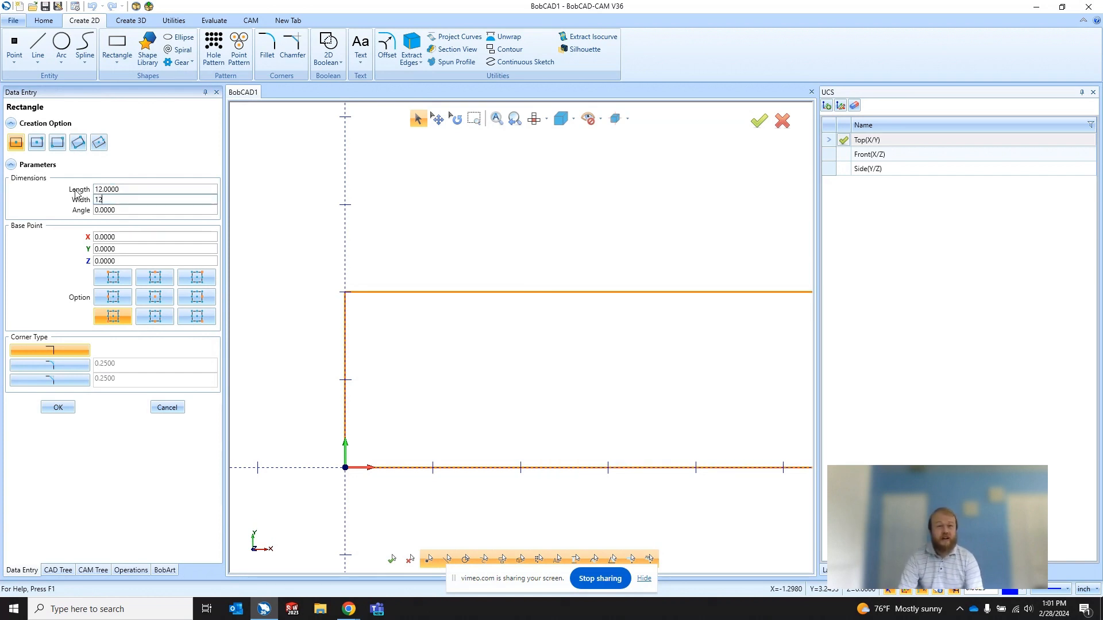
pyautogui.press('Tab')
pyautogui.click(58, 408)
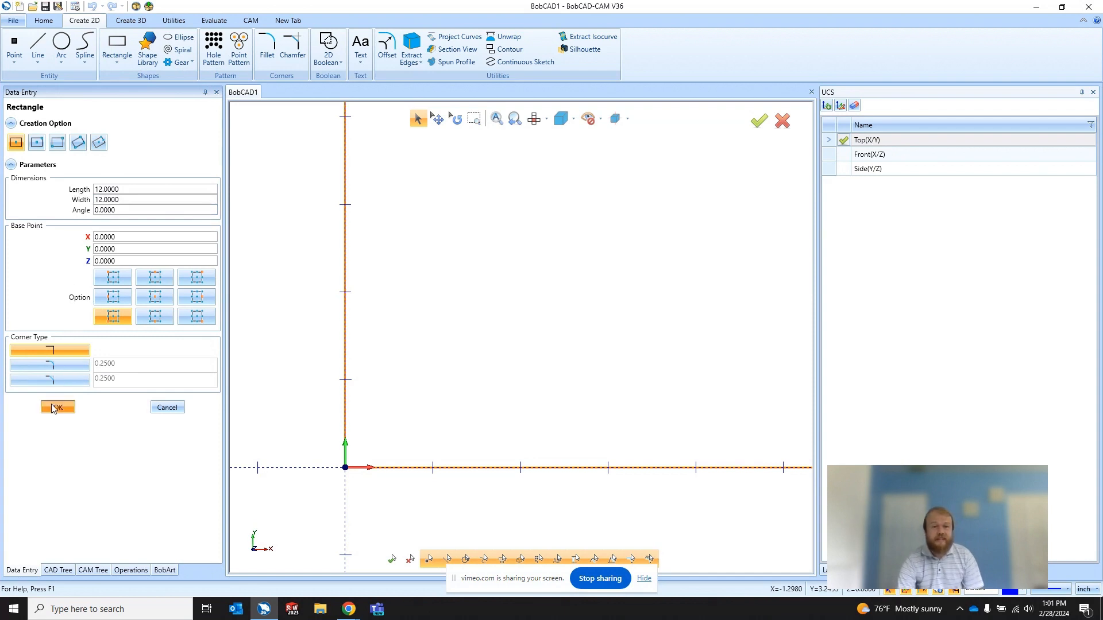
pyautogui.click(167, 408)
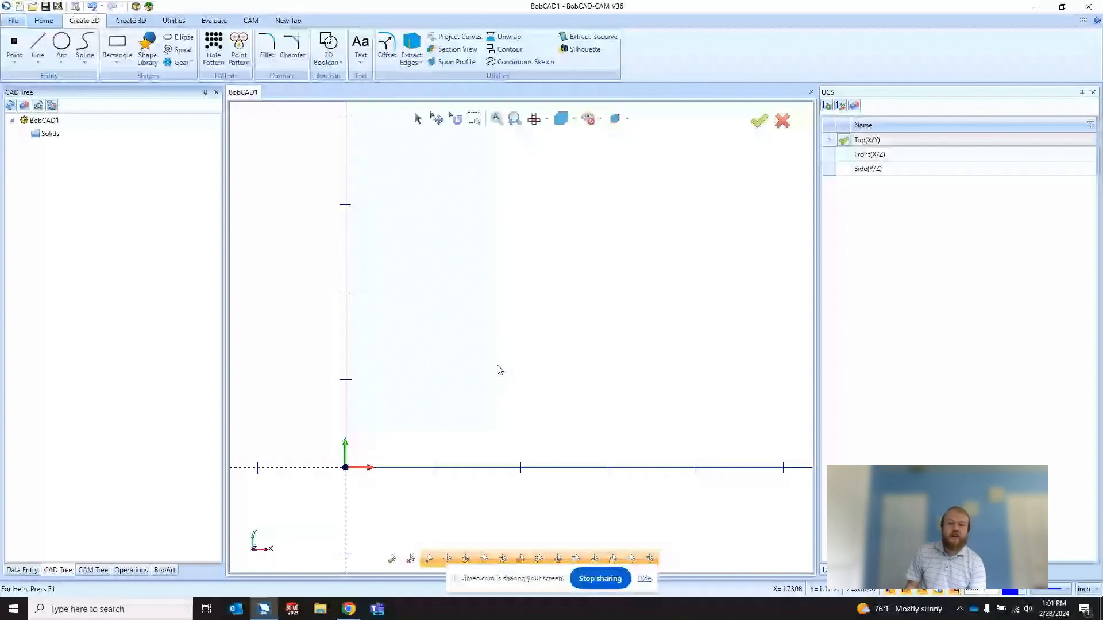
# Step: Create a planar surface from the four lines of the 12-inch rectangle
pyautogui.hotkey('ctrl', 'f')
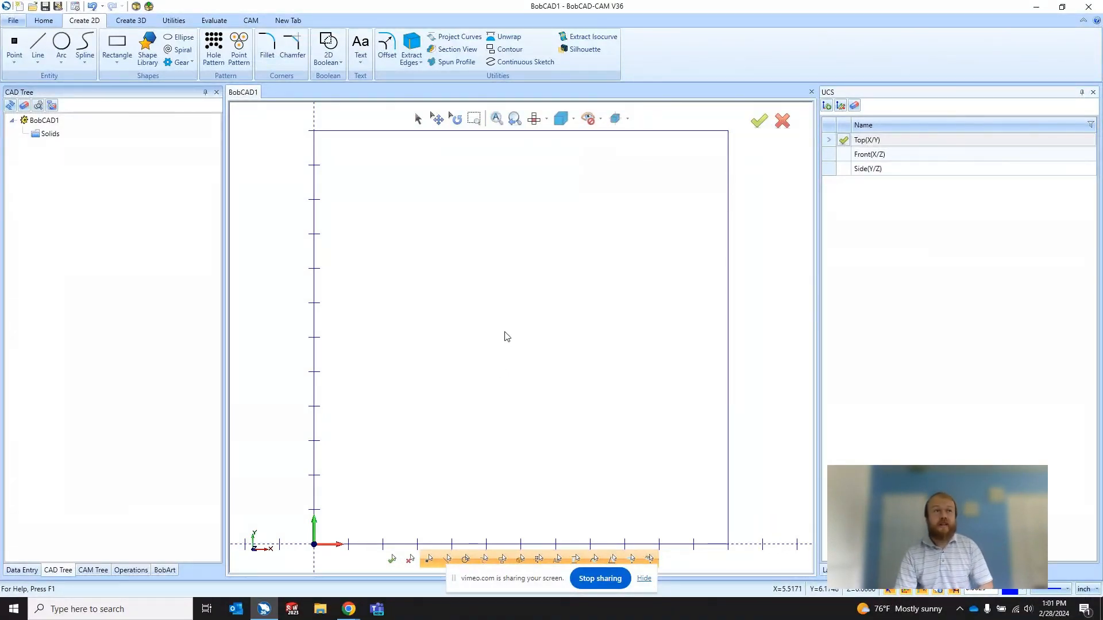
pyautogui.scroll(-1, 509, 337)
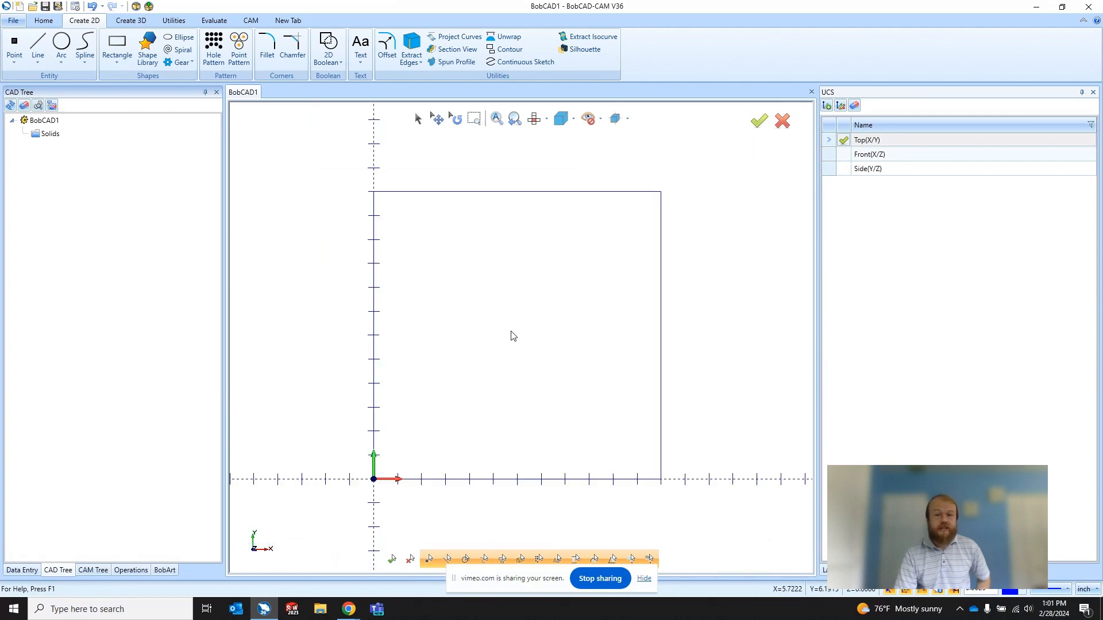
pyautogui.scroll(1, 428, 362)
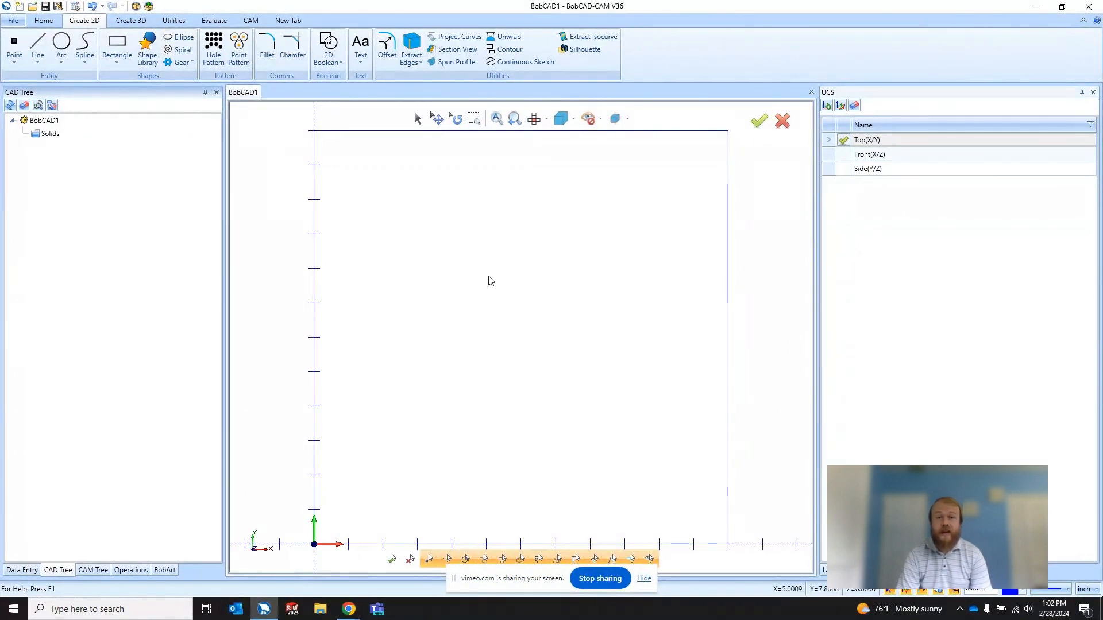
pyautogui.scroll(-2, 532, 291)
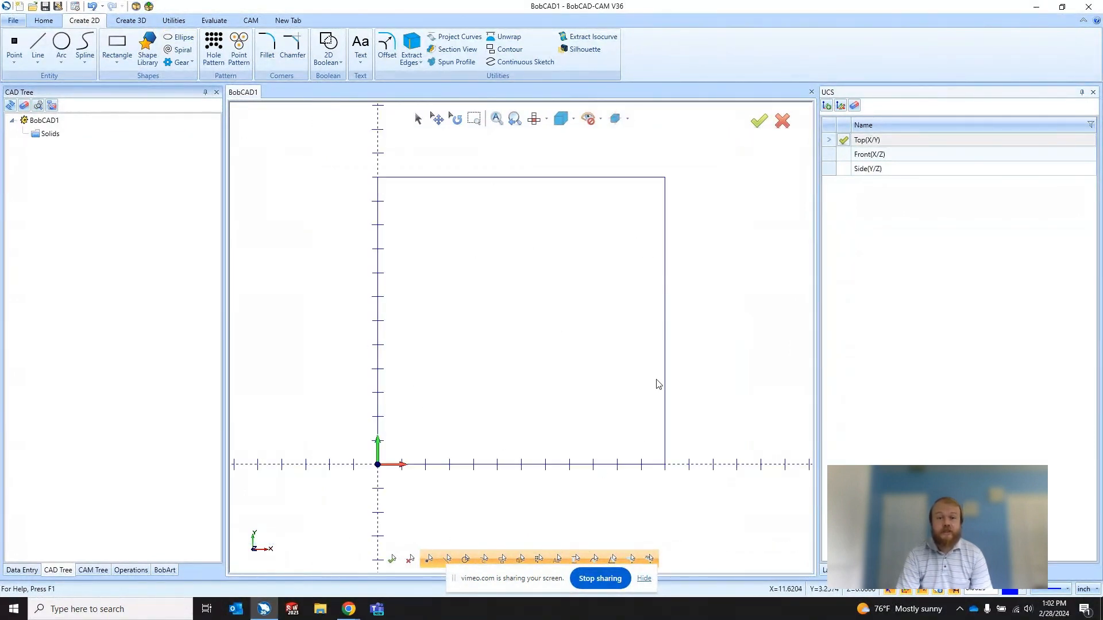
pyautogui.click(141, 23)
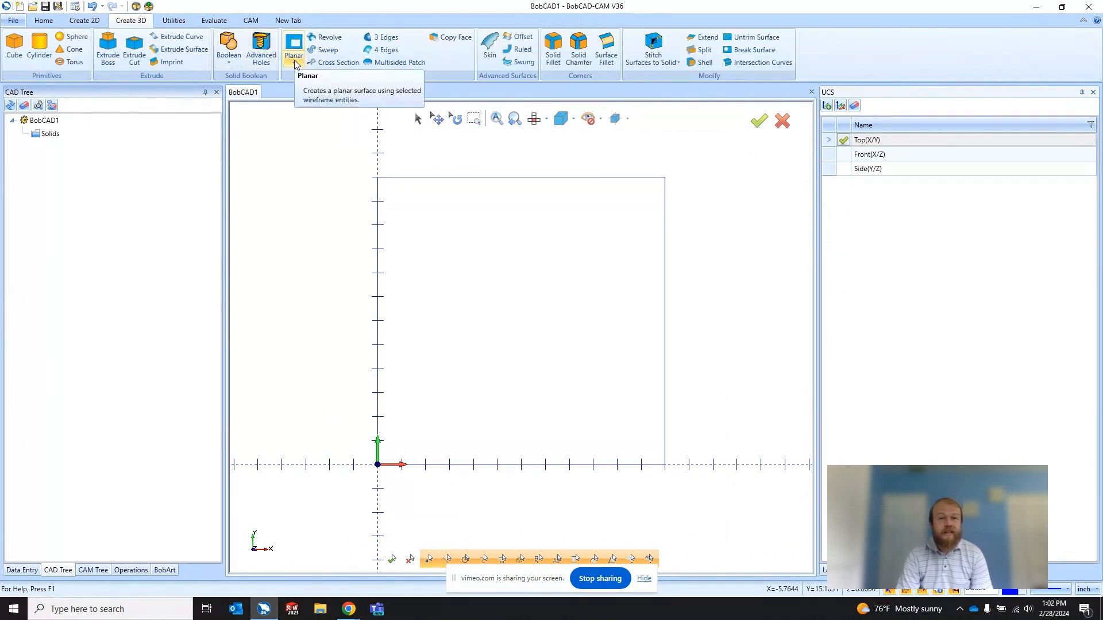
pyautogui.click(295, 51)
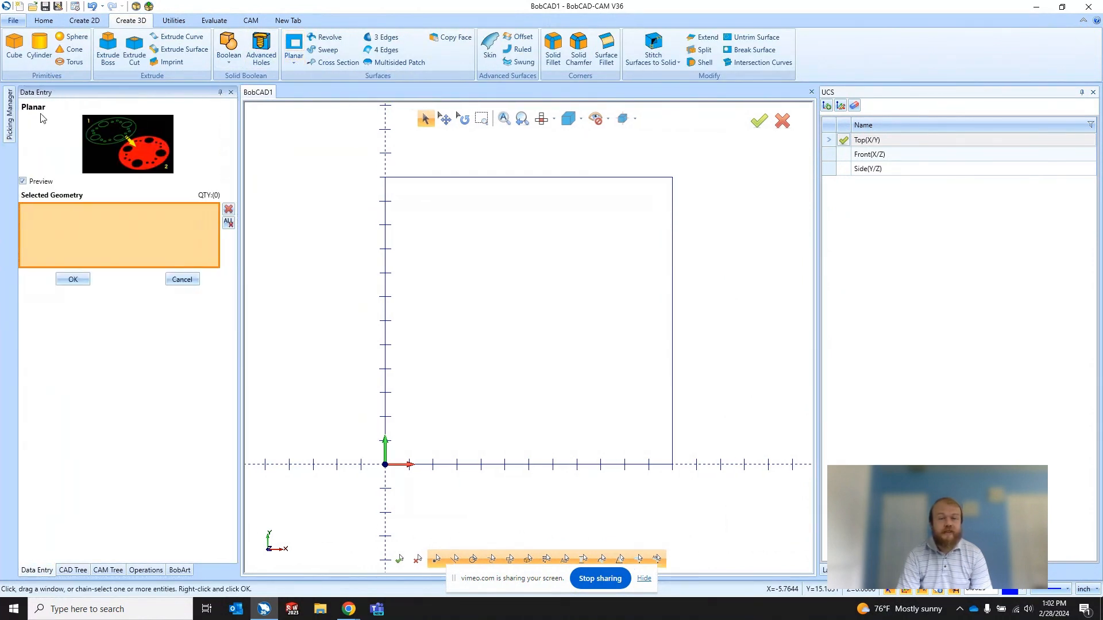
pyautogui.moveTo(356, 167); pyautogui.dragTo(704, 498)
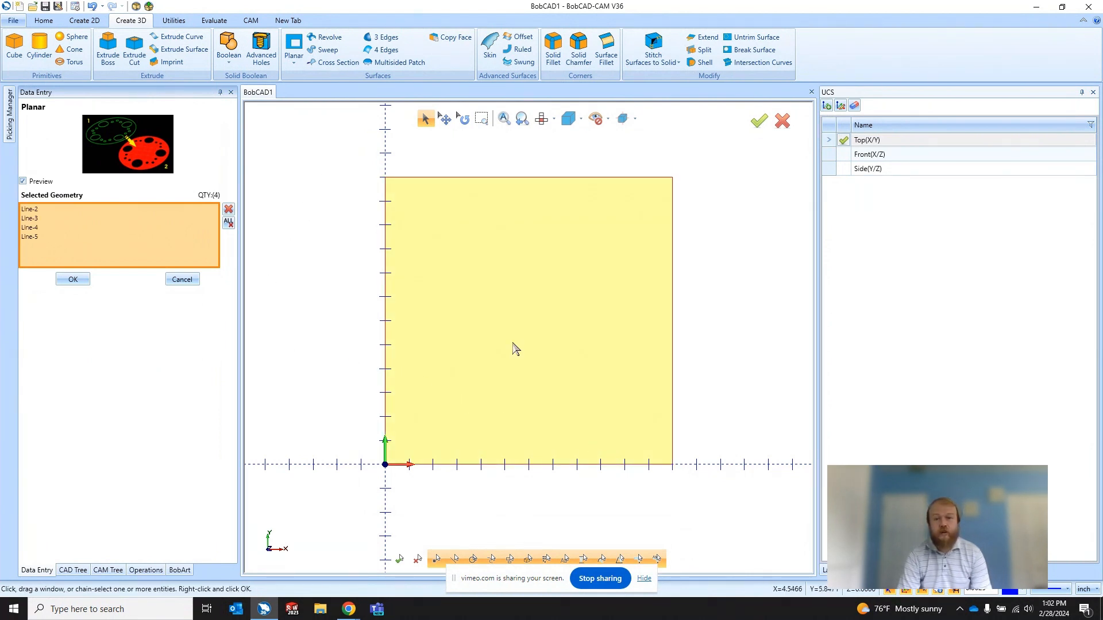
pyautogui.click(74, 280)
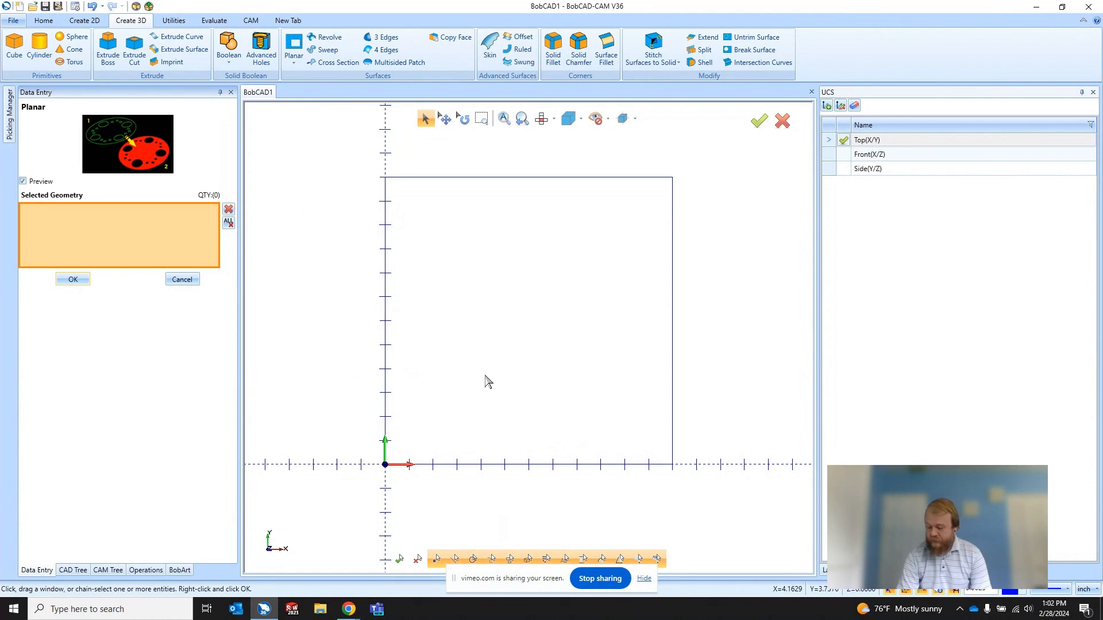
pyautogui.moveTo(487, 382)
pyautogui.mouseDown(button='middle')
pyautogui.moveTo(495, 348)
pyautogui.moveTo(563, 450)
pyautogui.moveTo(374, 384)
pyautogui.mouseUp(button='middle')
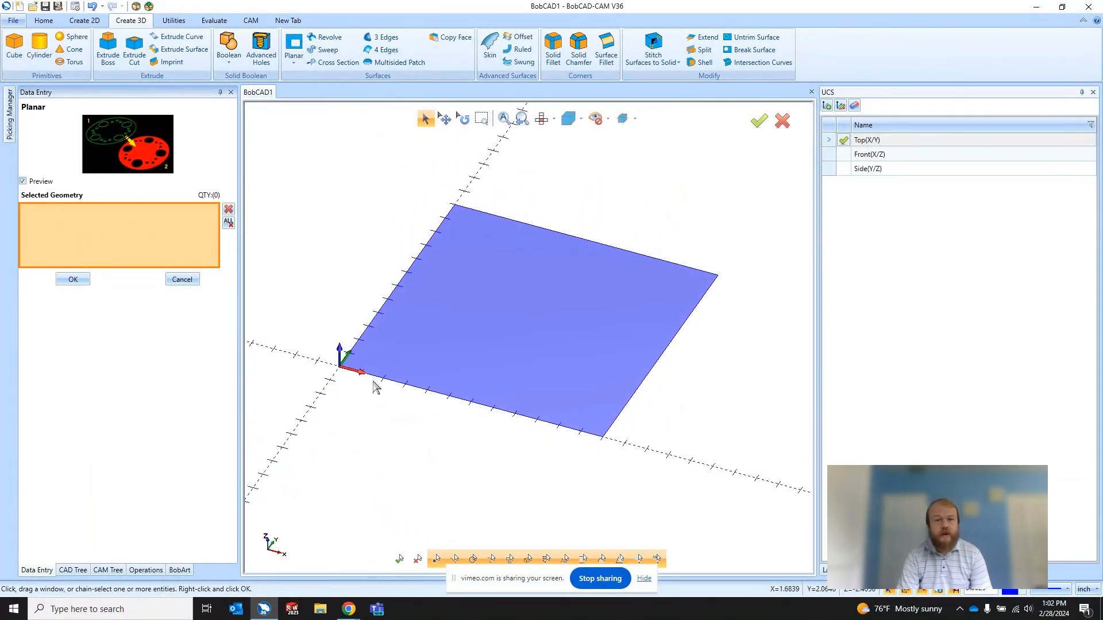
pyautogui.click(182, 279)
pyautogui.moveTo(458, 402); pyautogui.dragTo(588, 356, button='middle')
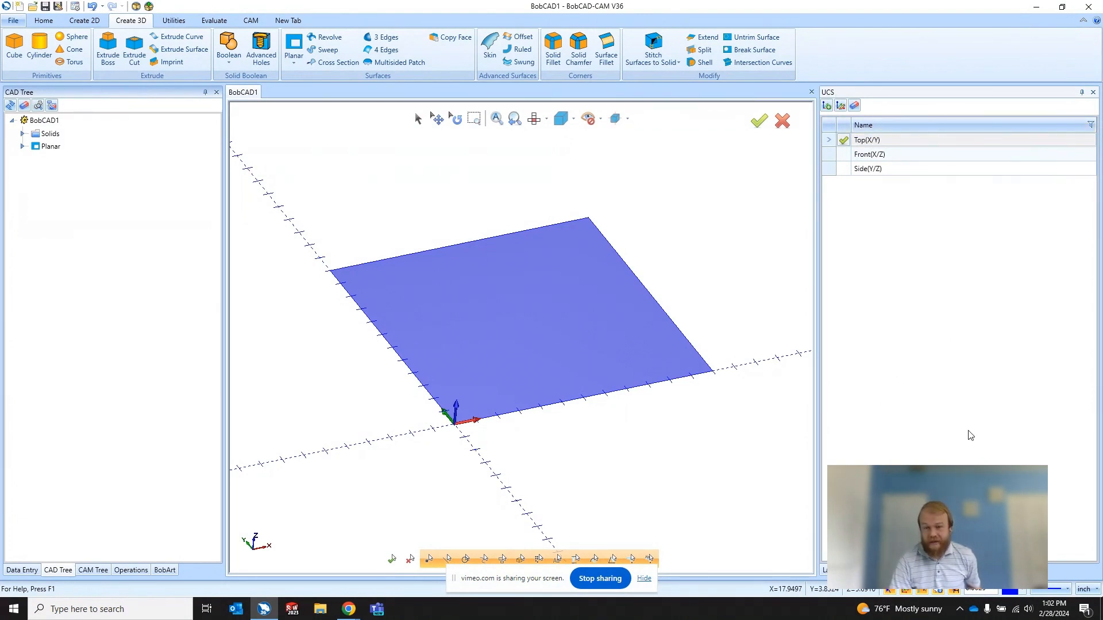
# Step: Bring up the UCS manager and check which manager panes are enabled
pyautogui.click(856, 570)
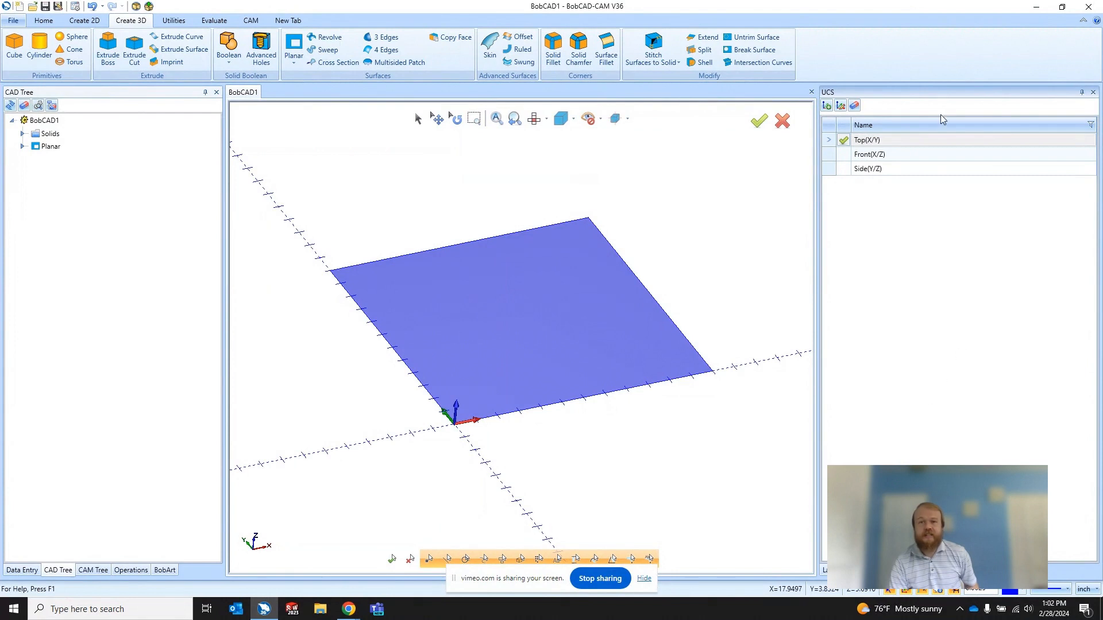
pyautogui.rightClick(908, 46)
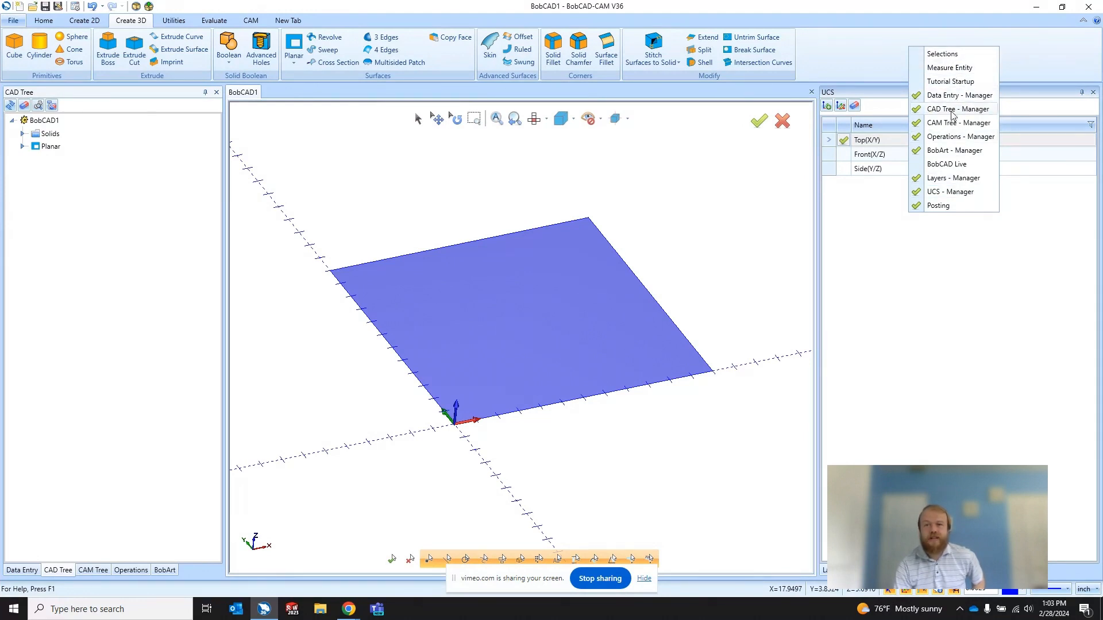
pyautogui.click(899, 303)
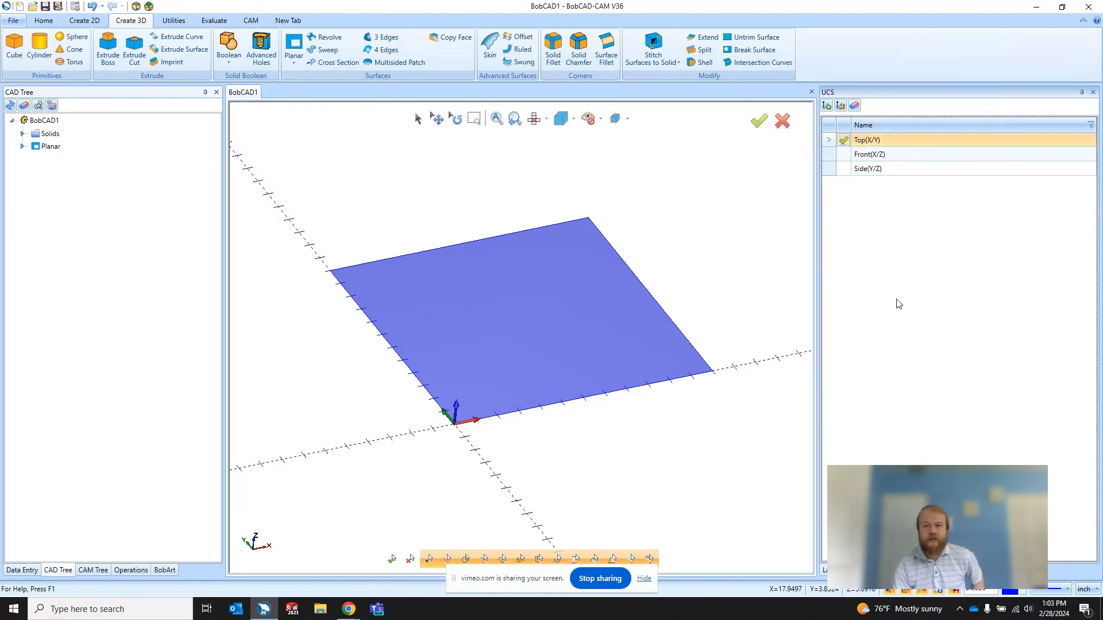
# Step: Examine the planar surface up close and from several angles
pyautogui.scroll(2, 566, 310)
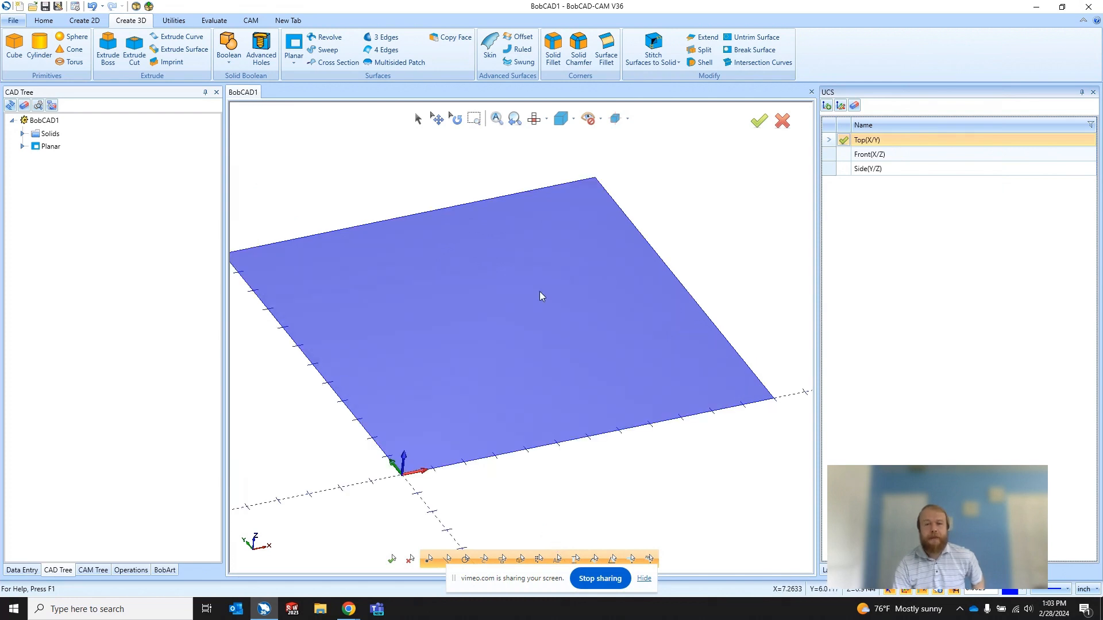
pyautogui.scroll(-2, 615, 400)
pyautogui.moveTo(468, 374); pyautogui.dragTo(437, 374, button='middle')
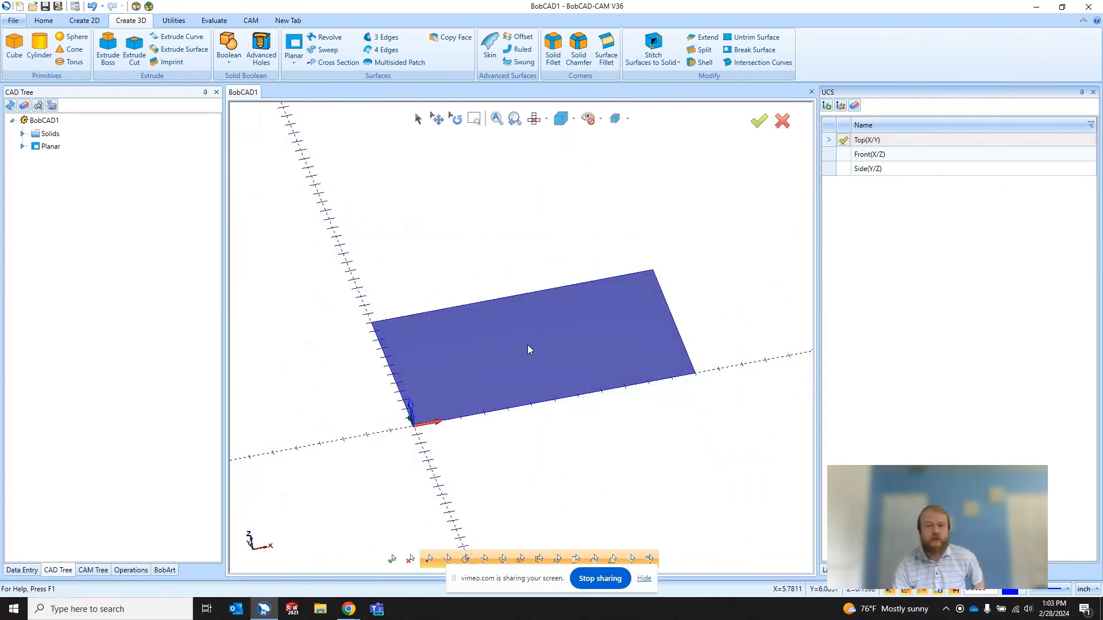
pyautogui.moveTo(527, 345); pyautogui.dragTo(561, 429, button='middle')
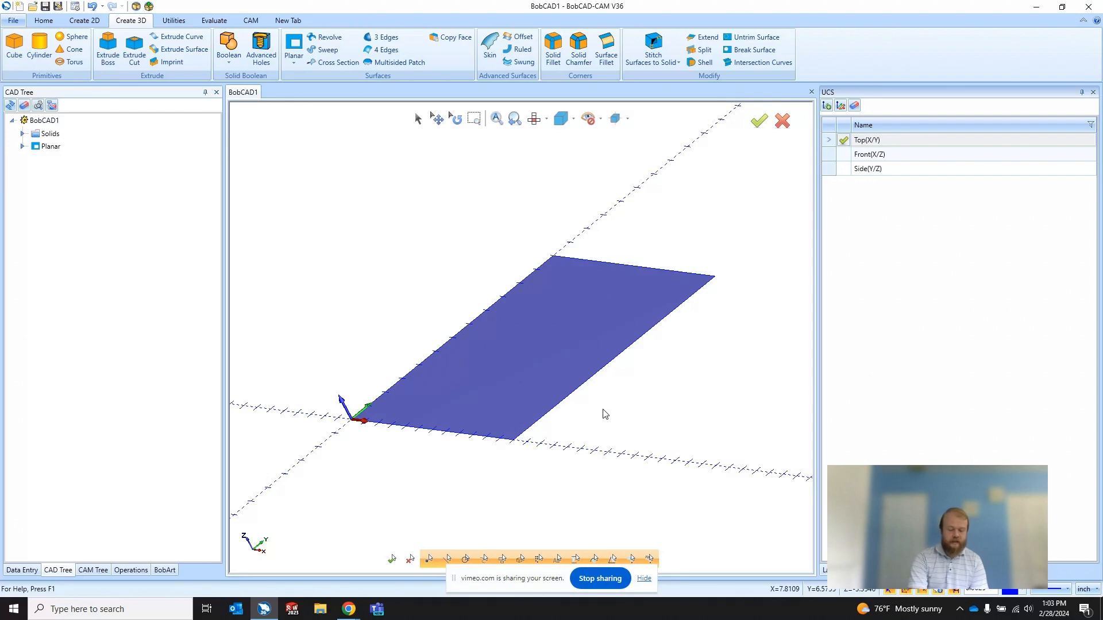
# Step: View the planar surface in the isometric, top, front, bottom, right and left standard views, finishing in isometric
pyautogui.hotkey('ctrl', '7')
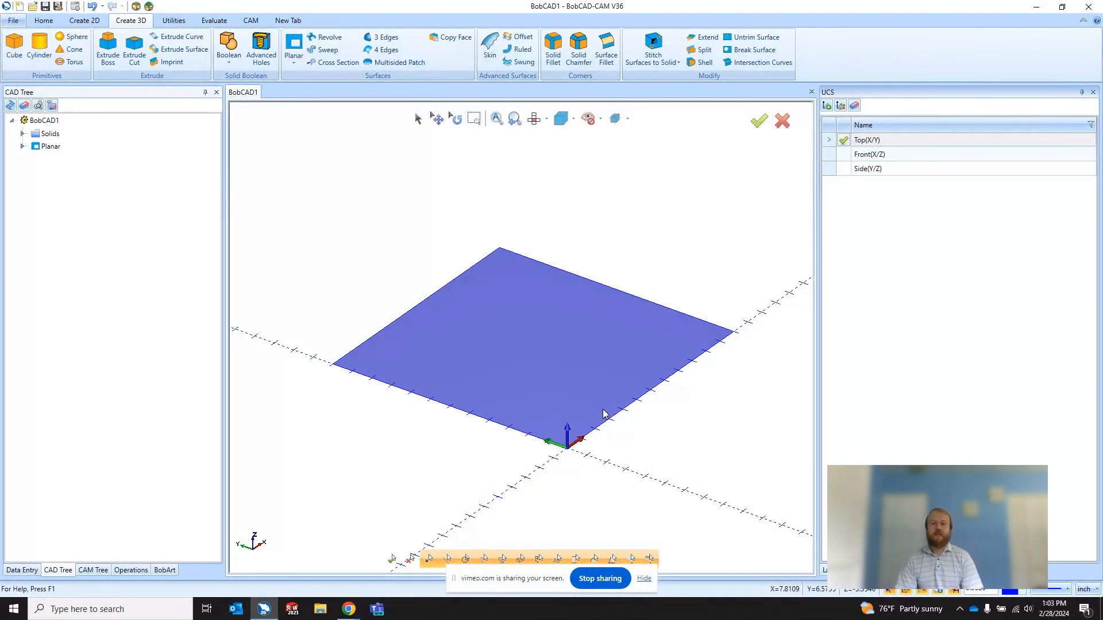
pyautogui.press('t')
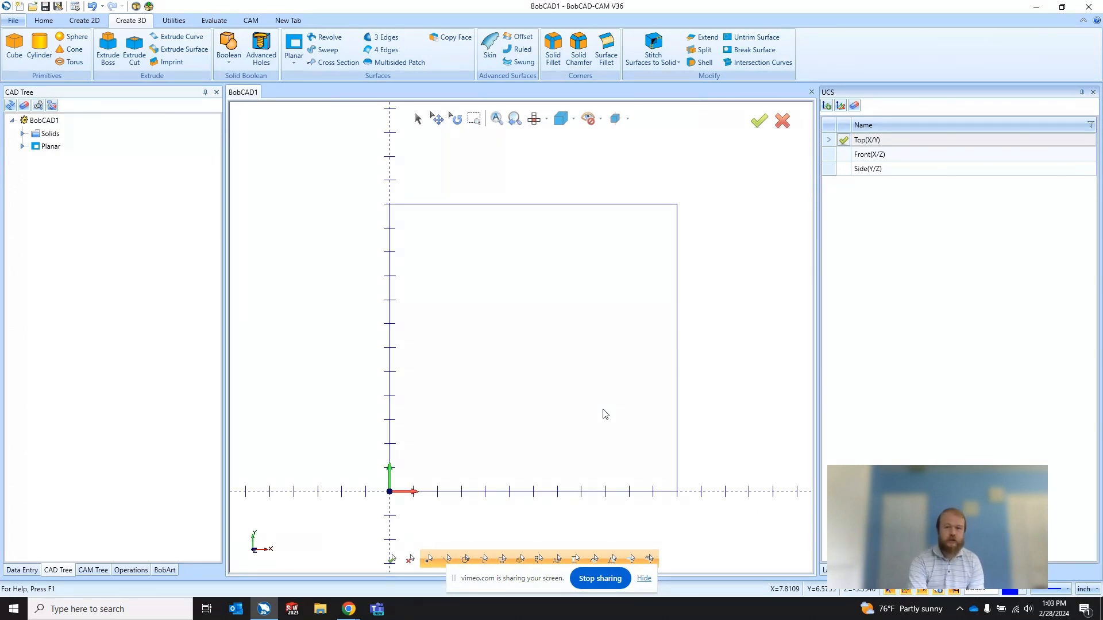
pyautogui.press('f')
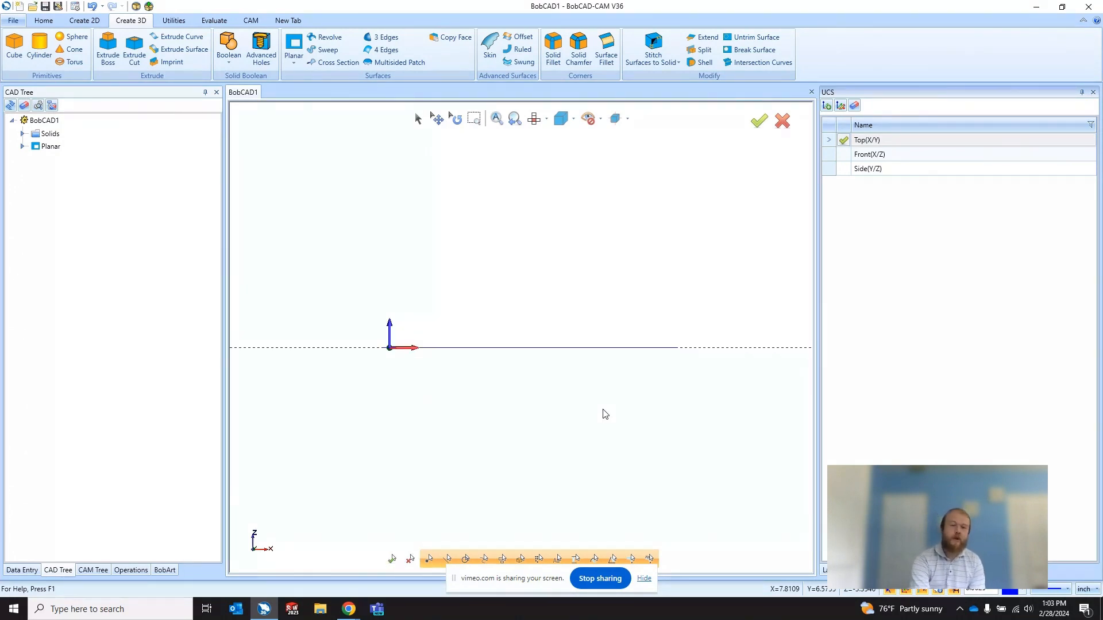
pyautogui.press('t')
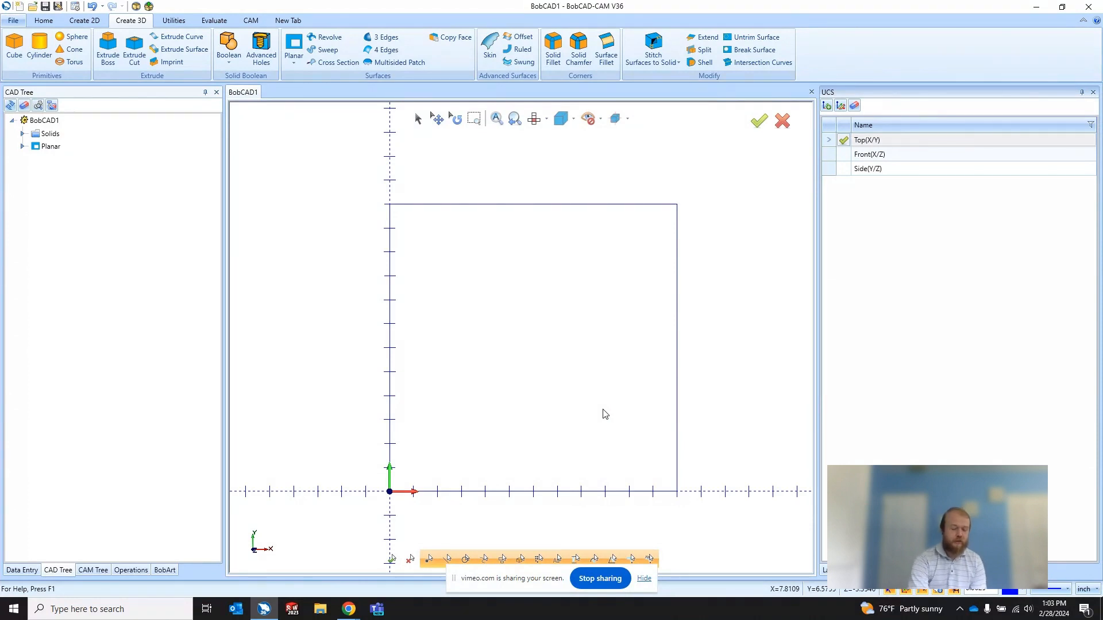
pyautogui.press('f')
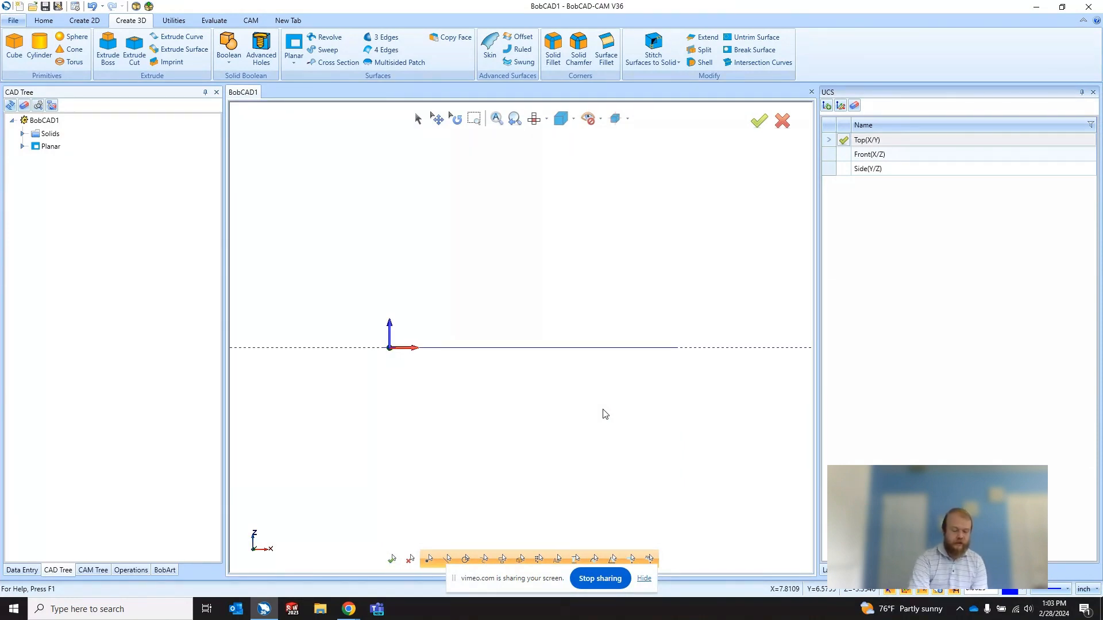
pyautogui.press('b')
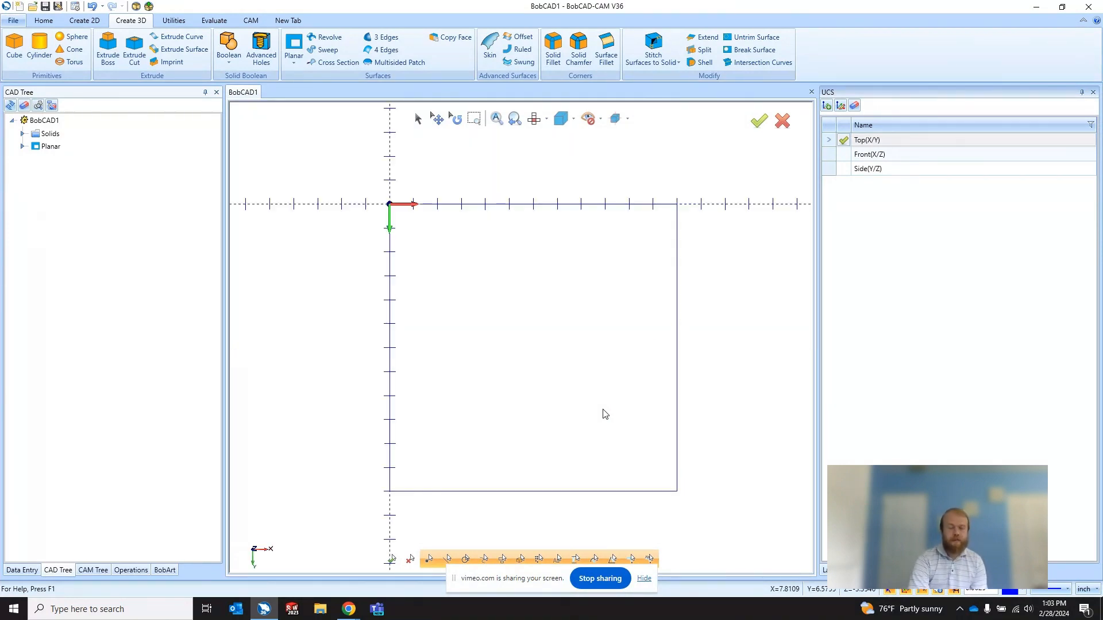
pyautogui.press('r')
pyautogui.press('l')
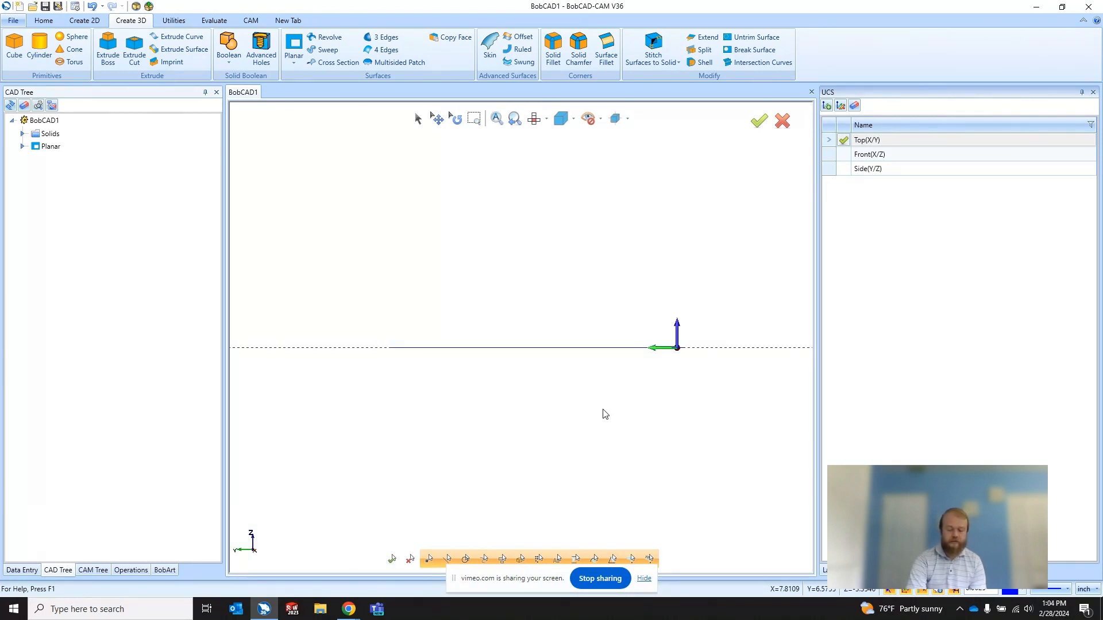
pyautogui.press('i')
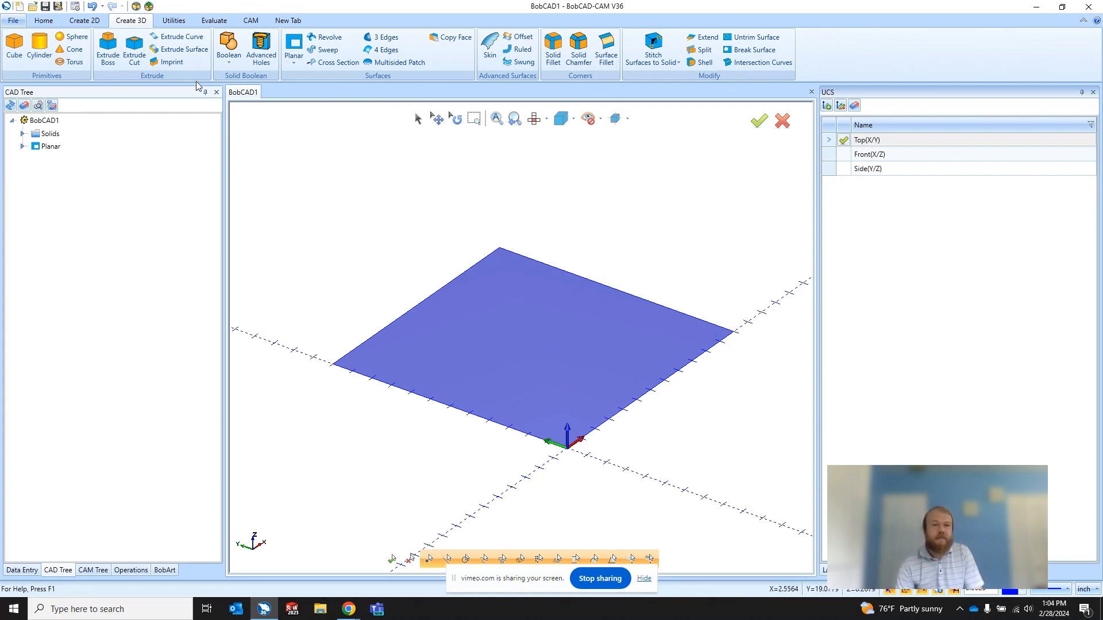
# Step: Undo the planar surface so only the 12-inch rectangle is left, and look at it from the top
pyautogui.click(93, 7)
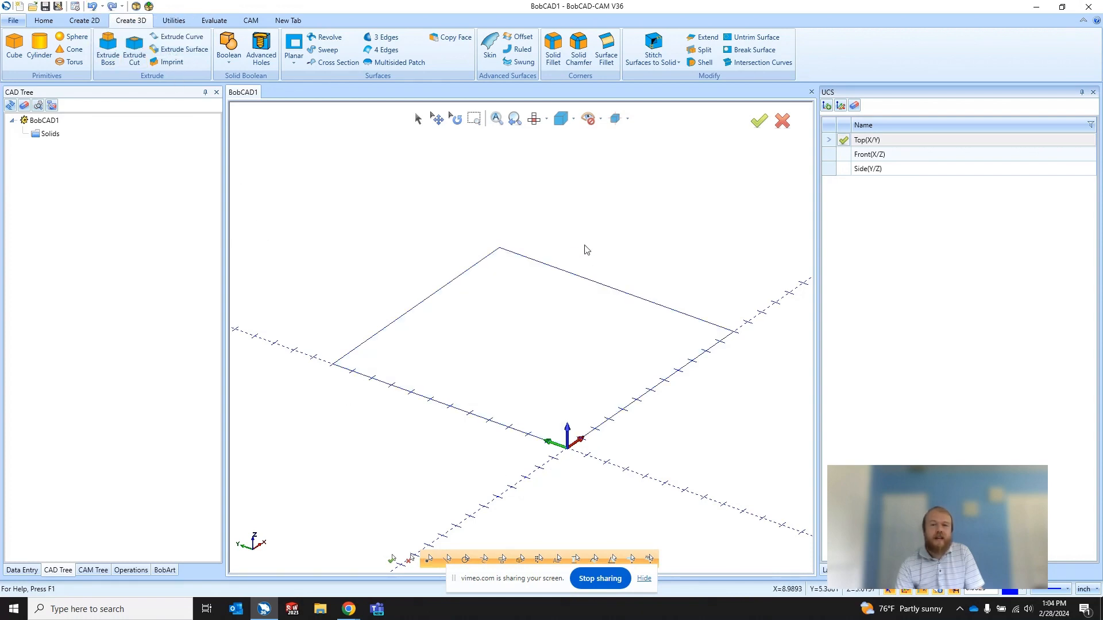
pyautogui.click(534, 119)
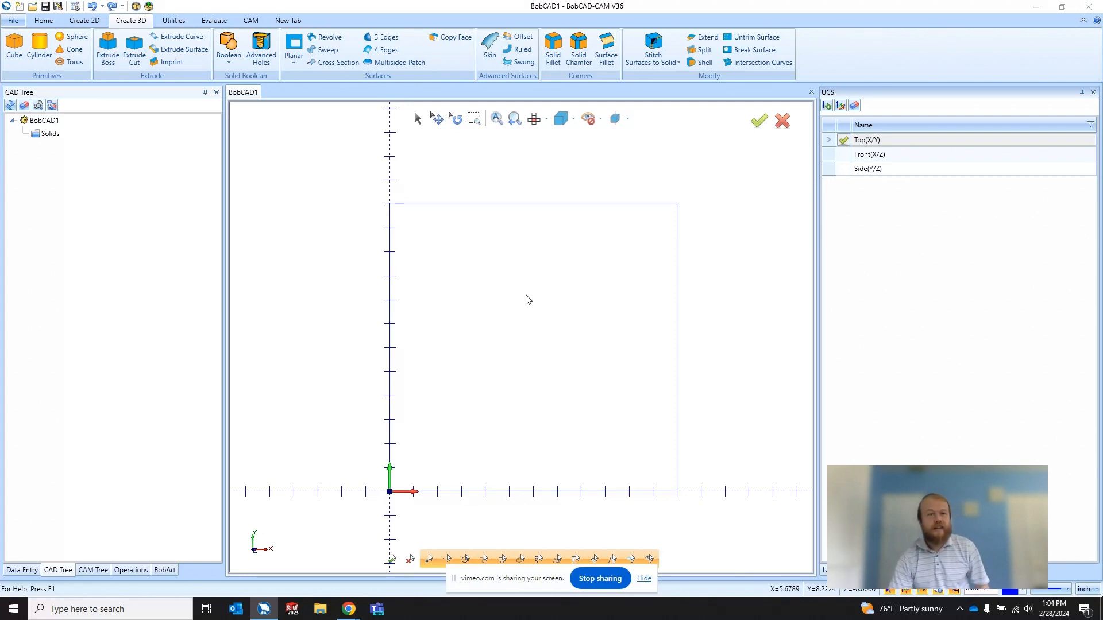
# Step: Start a new rectangle based at the origin with its lower-left corner as the base point
pyautogui.click(74, 26)
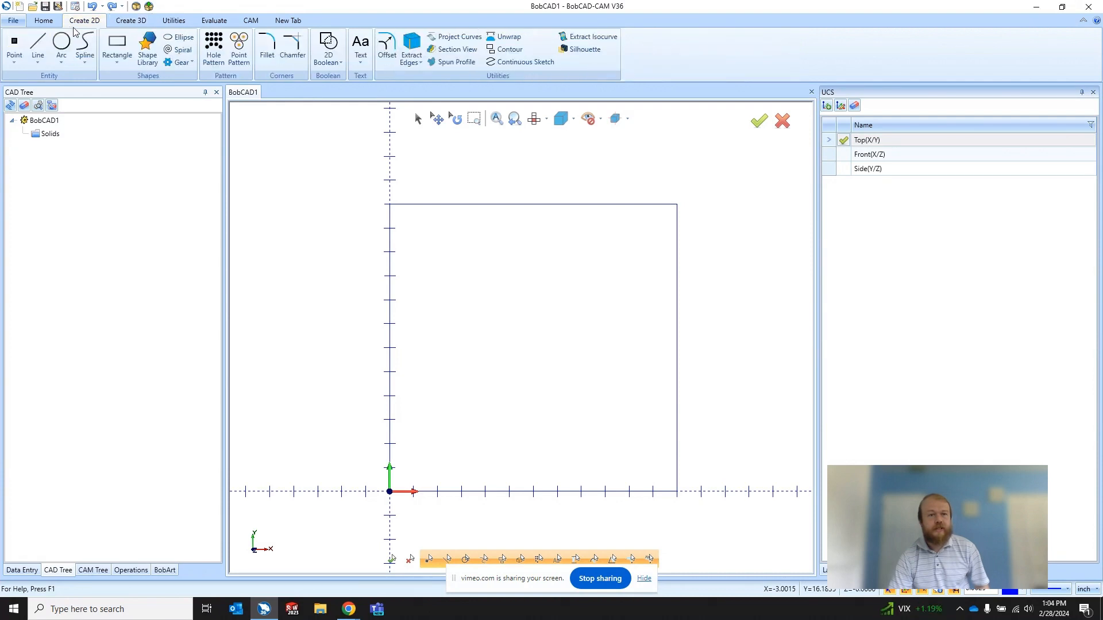
pyautogui.click(116, 46)
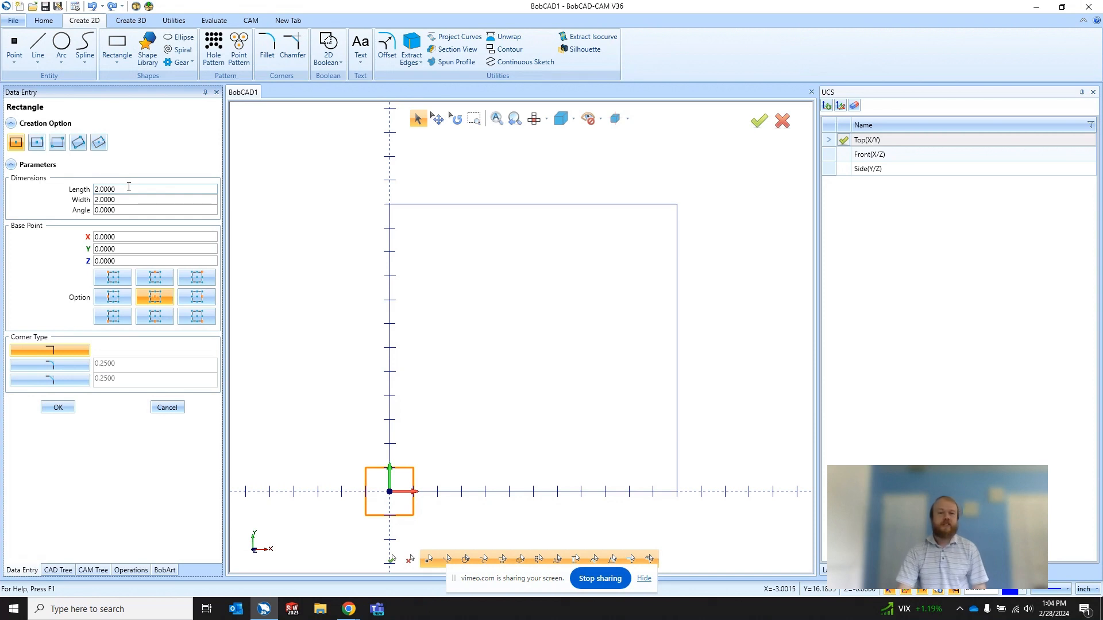
pyautogui.click(106, 321)
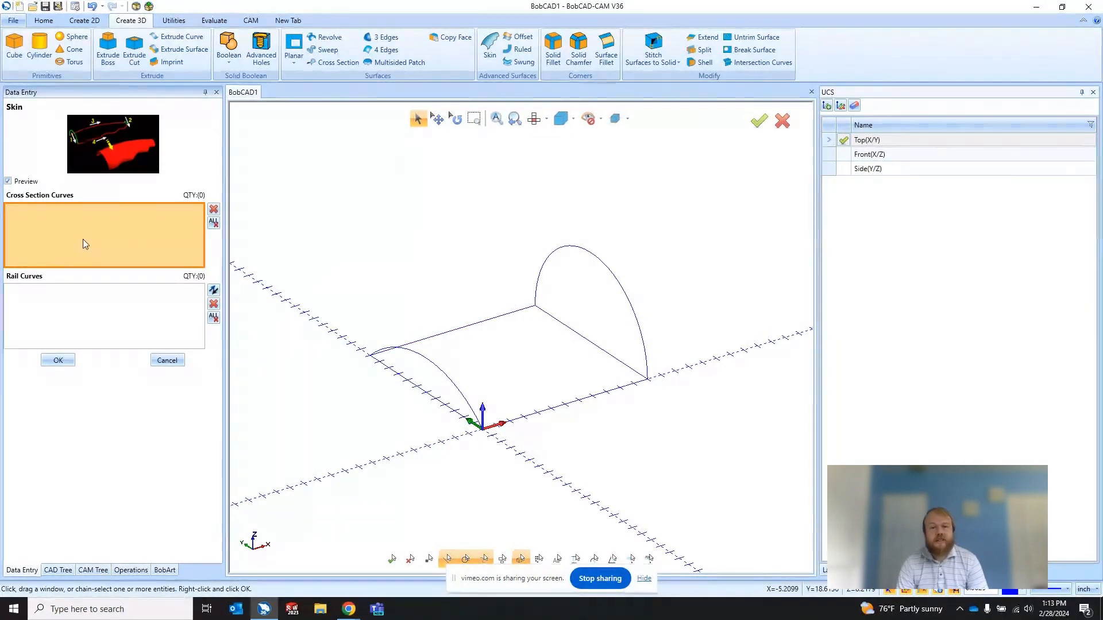
# Step: Pick the rectangle's two opposite straight lines running along X as separate cross section curves for the Skin surface, and check their chain directions
pyautogui.click(486, 320)
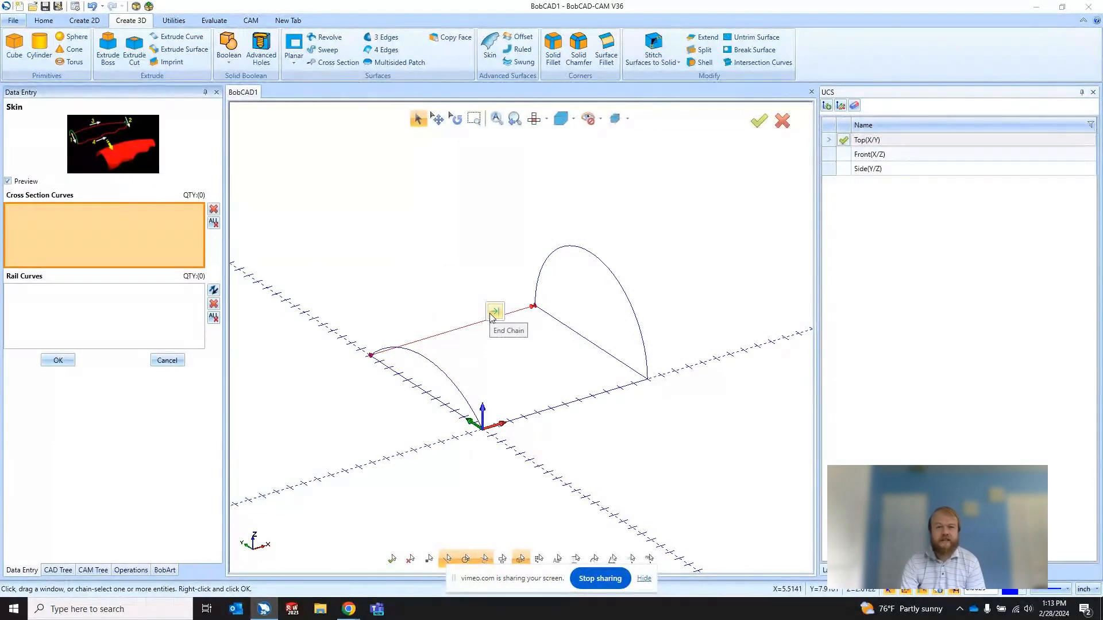
pyautogui.click(494, 313)
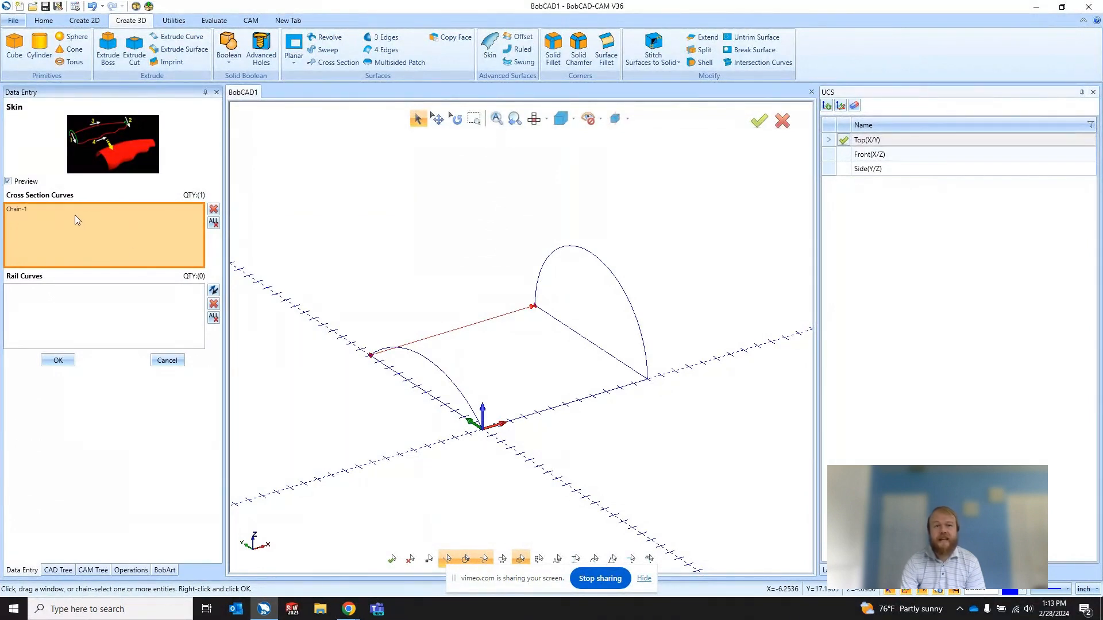
pyautogui.click(608, 397)
pyautogui.click(617, 381)
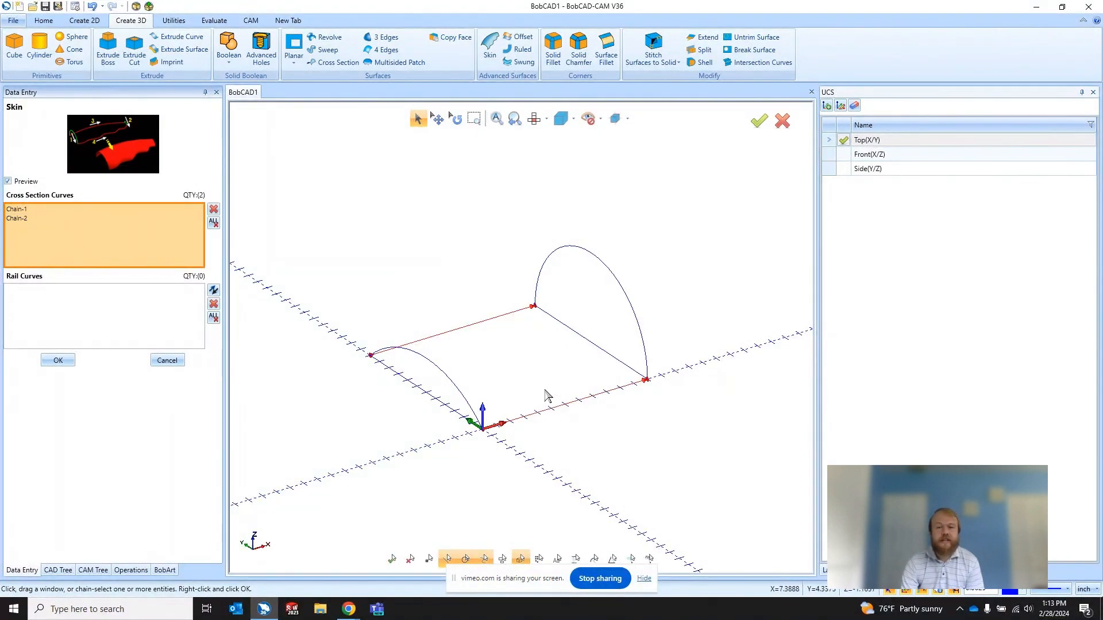
pyautogui.scroll(2, 640, 365)
pyautogui.scroll(1, 615, 292)
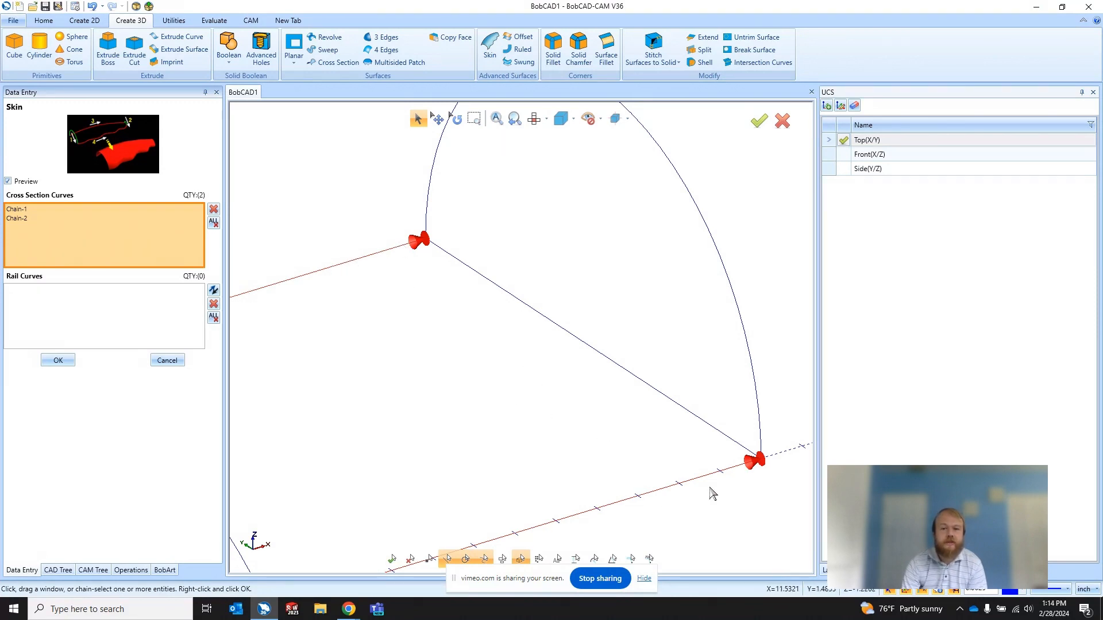
pyautogui.scroll(-5, 520, 370)
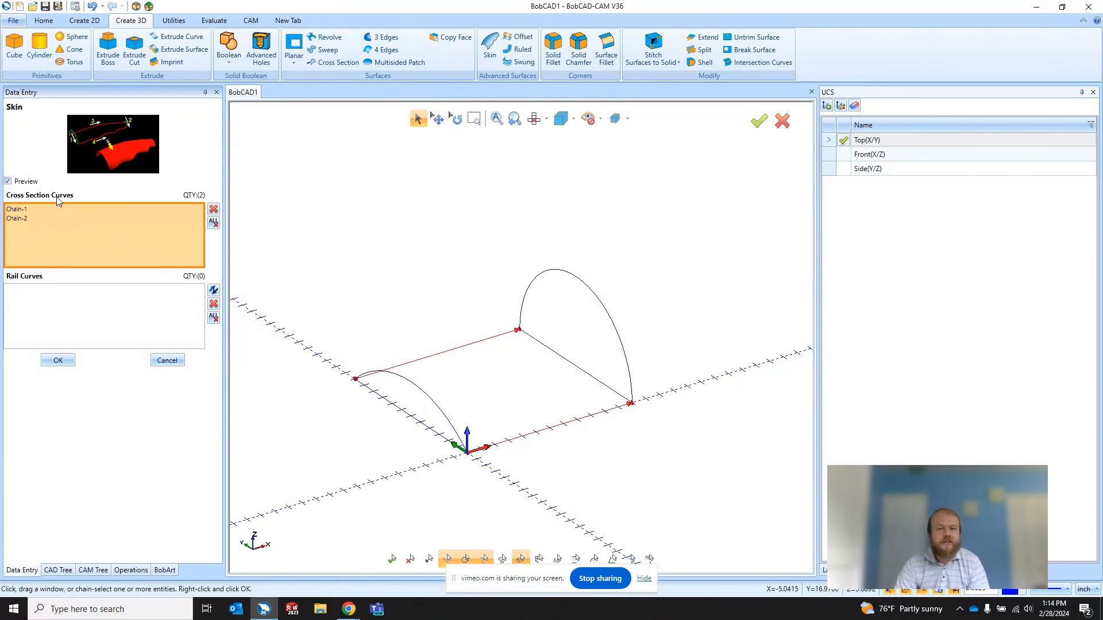
# Step: Add the lower arc at the origin end and the taller arc at the opposite end as the skin's two rail curves
pyautogui.click(71, 335)
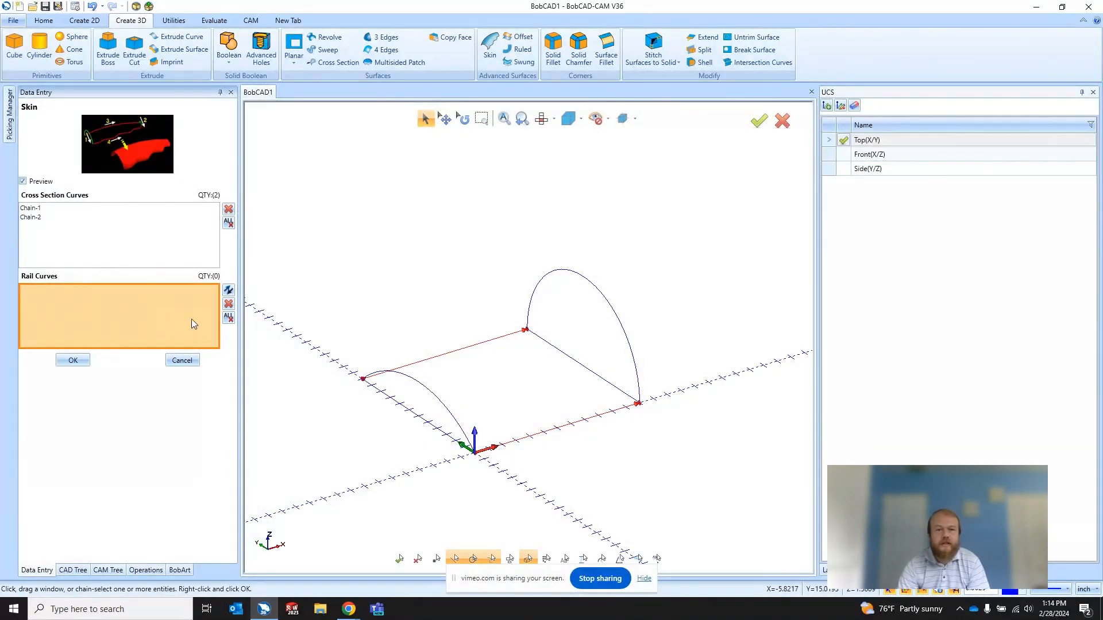
pyautogui.scroll(2, 392, 353)
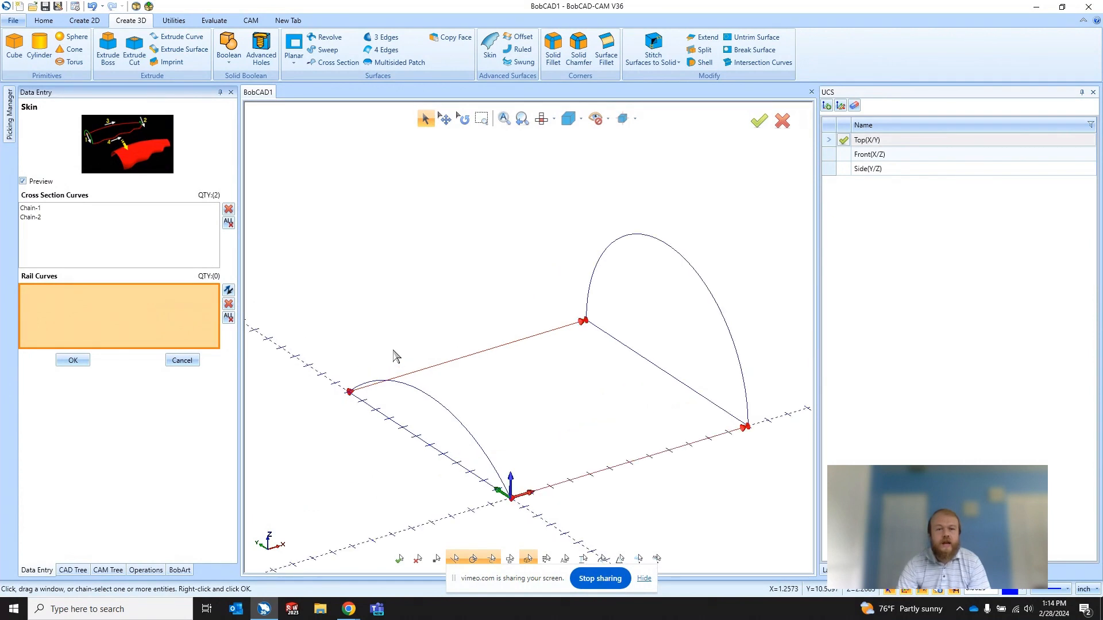
pyautogui.click(389, 387)
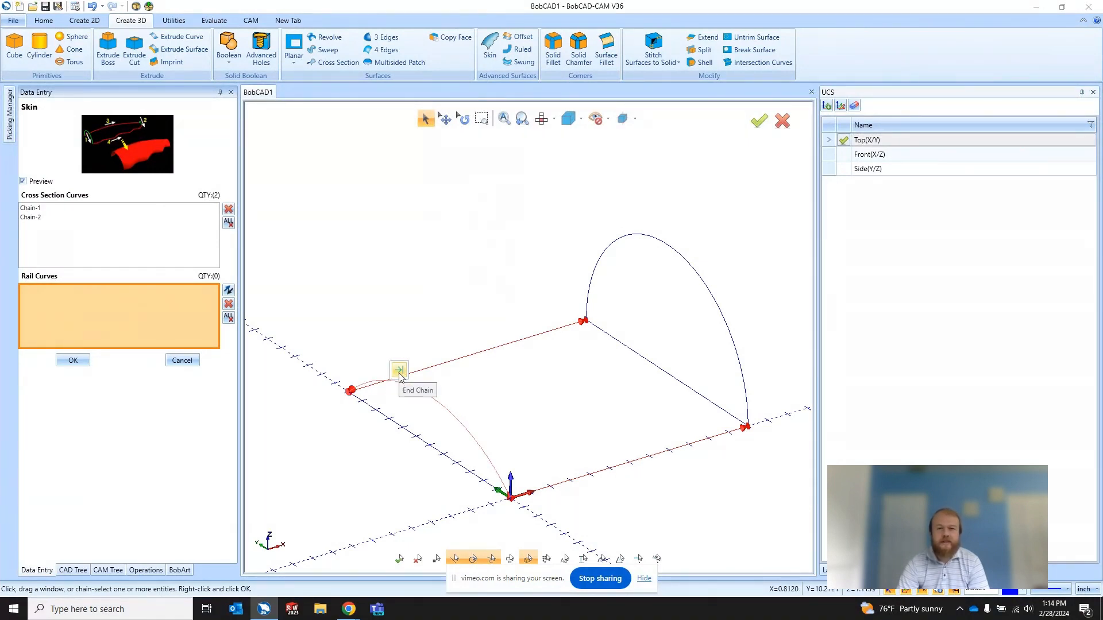
pyautogui.click(400, 371)
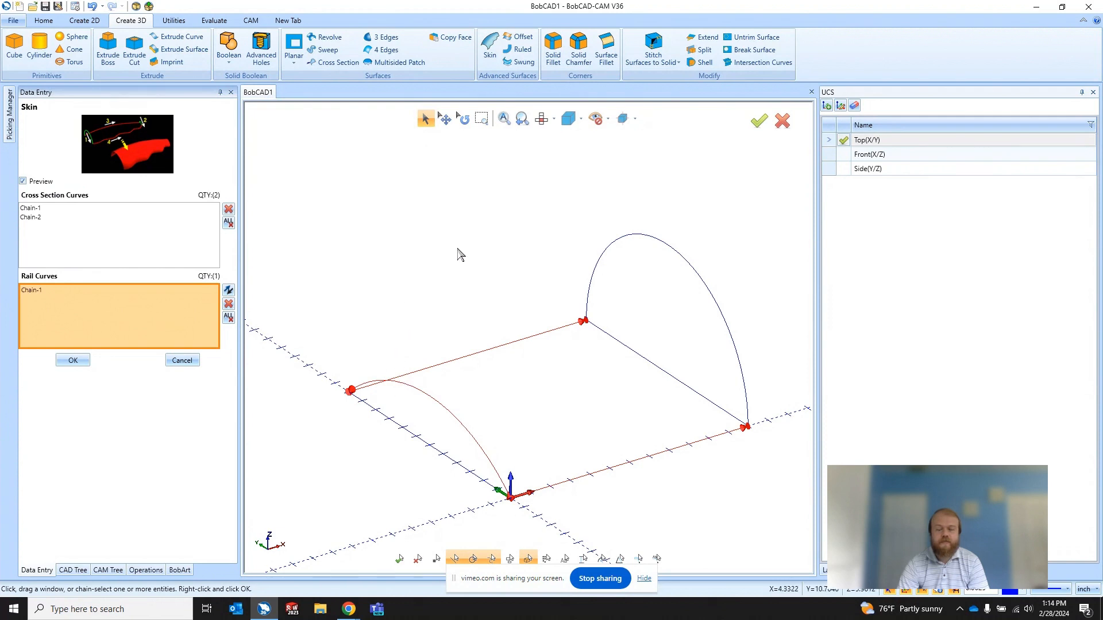
pyautogui.click(601, 266)
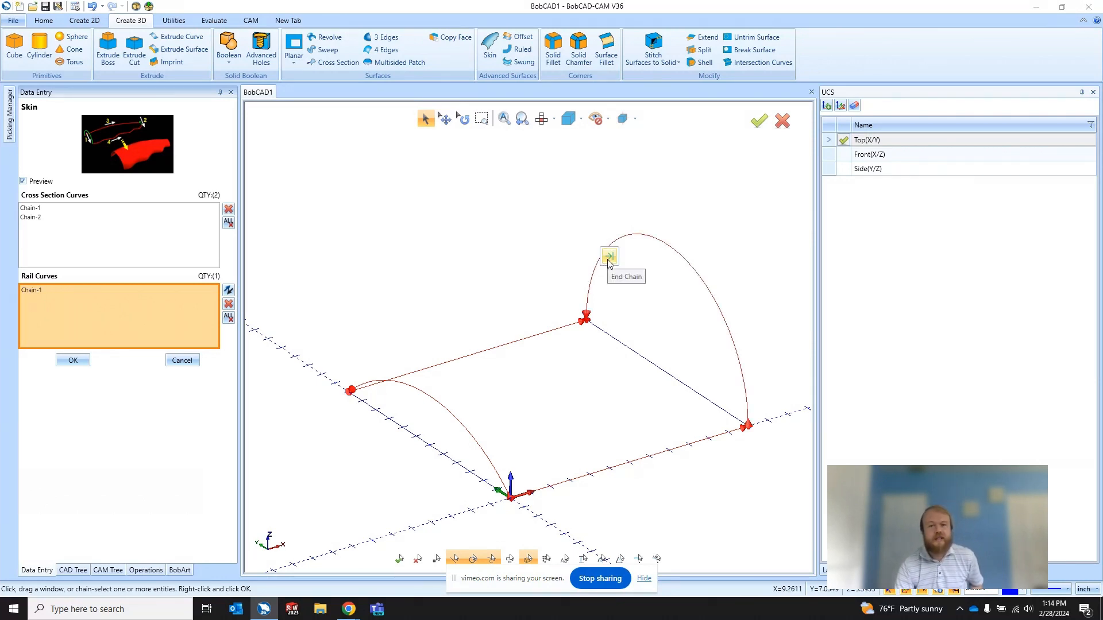
pyautogui.click(609, 258)
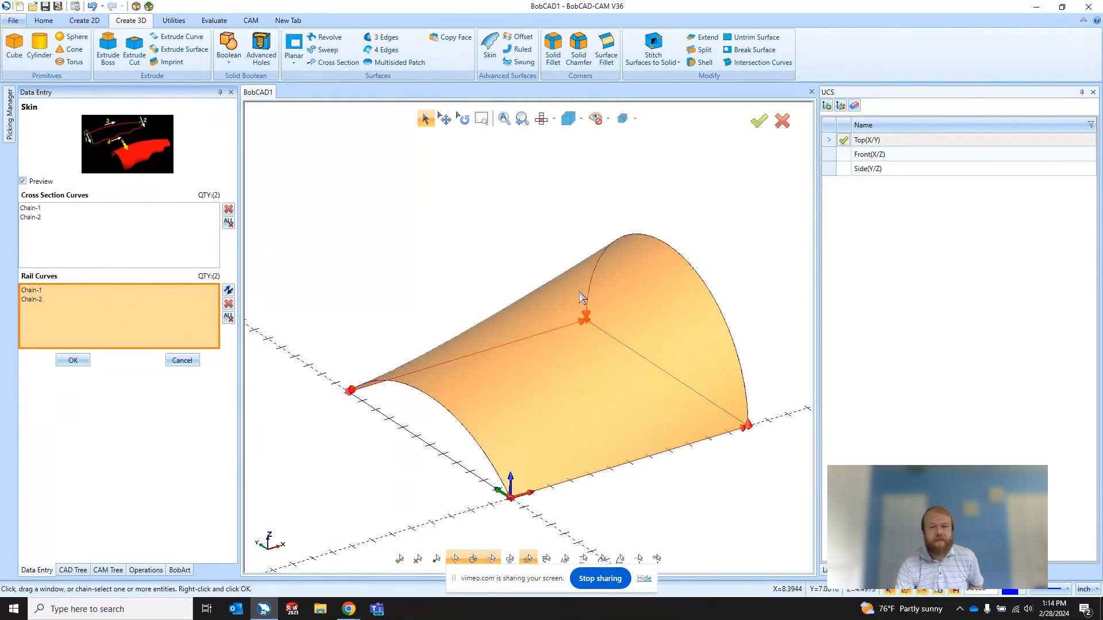
# Step: Create the skin surface from the chosen cross sections and rails, leave the Skin command and inspect the surface's shape
pyautogui.moveTo(580, 291); pyautogui.dragTo(681, 409, button='middle')
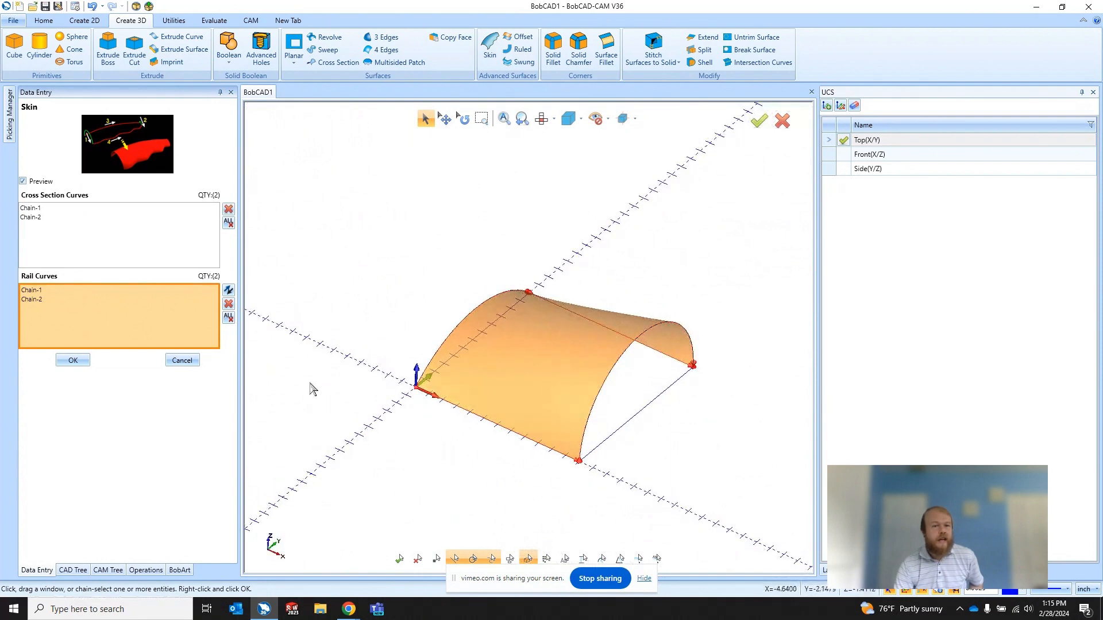
pyautogui.click(73, 360)
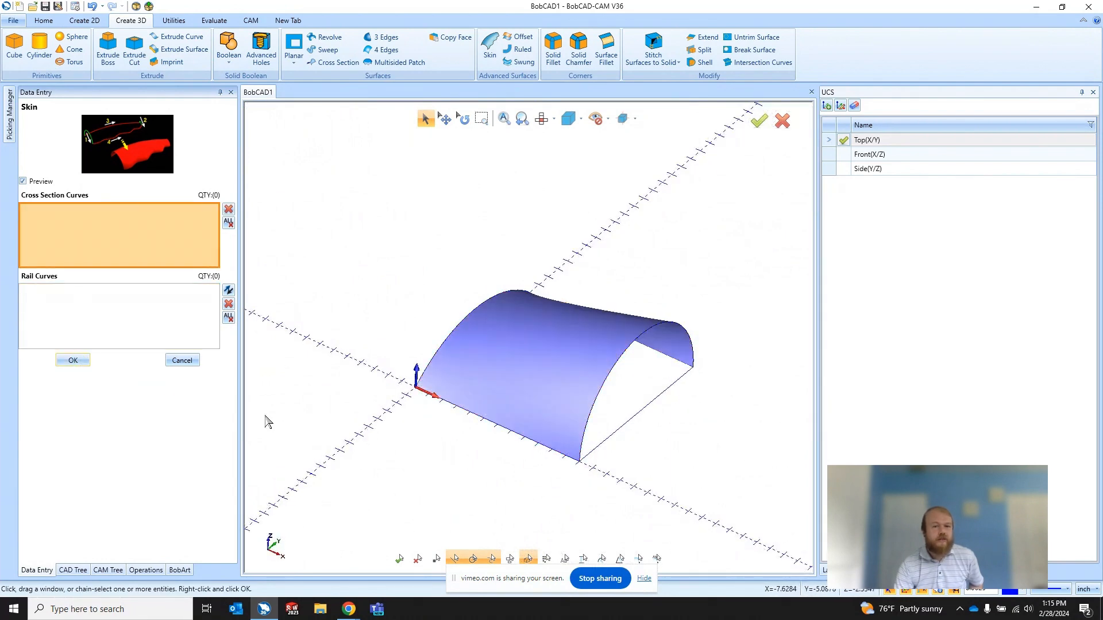
pyautogui.moveTo(341, 431); pyautogui.dragTo(374, 413, button='middle')
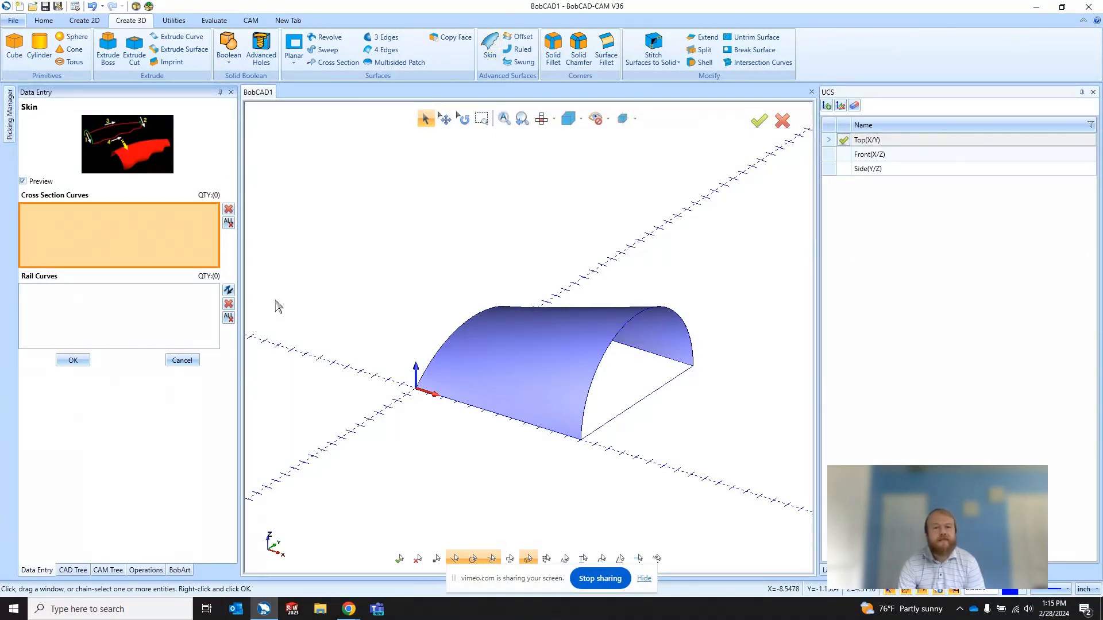
pyautogui.click(190, 360)
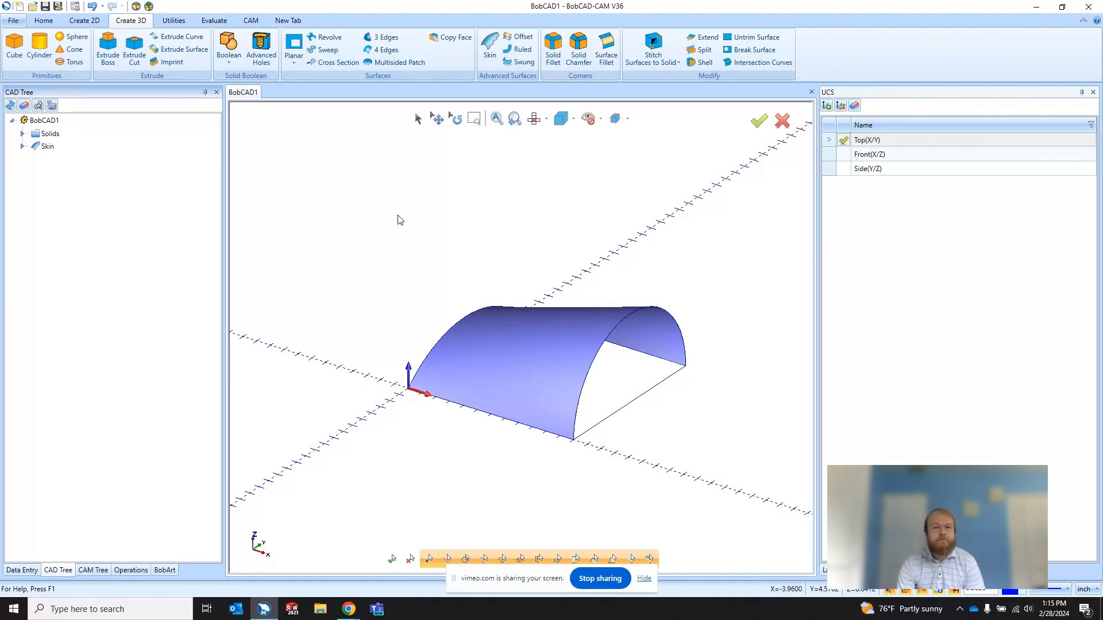
pyautogui.moveTo(394, 385); pyautogui.dragTo(584, 391, button='middle')
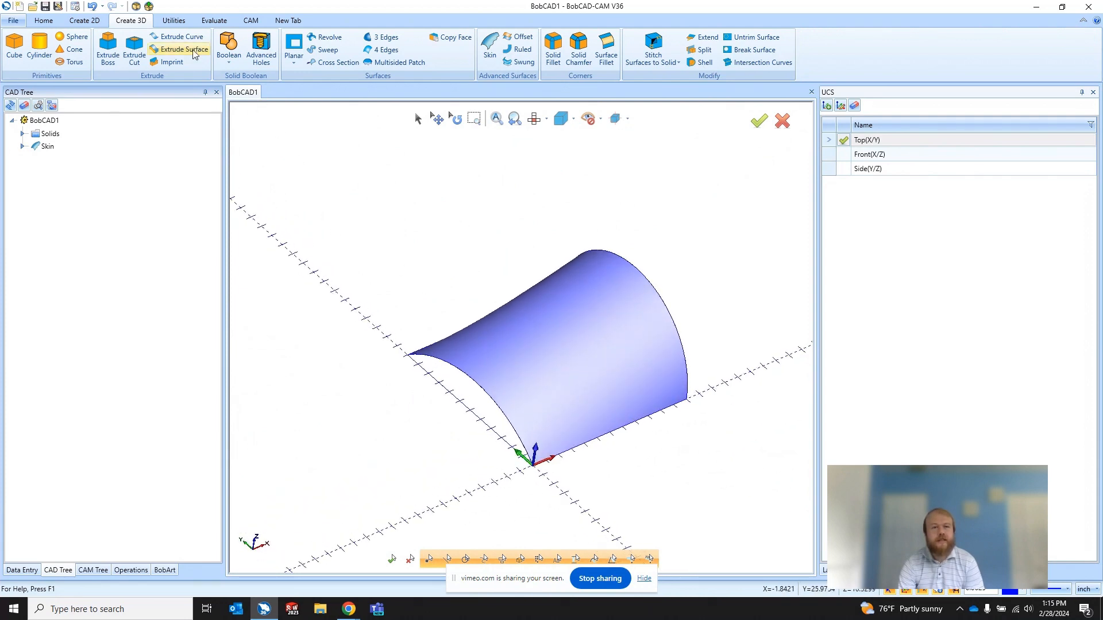
# Step: Undo the skin surface so only the wireframe is left, and open the 3 Edges surface tool
pyautogui.click(92, 6)
pyautogui.moveTo(335, 229); pyautogui.dragTo(493, 324, button='middle')
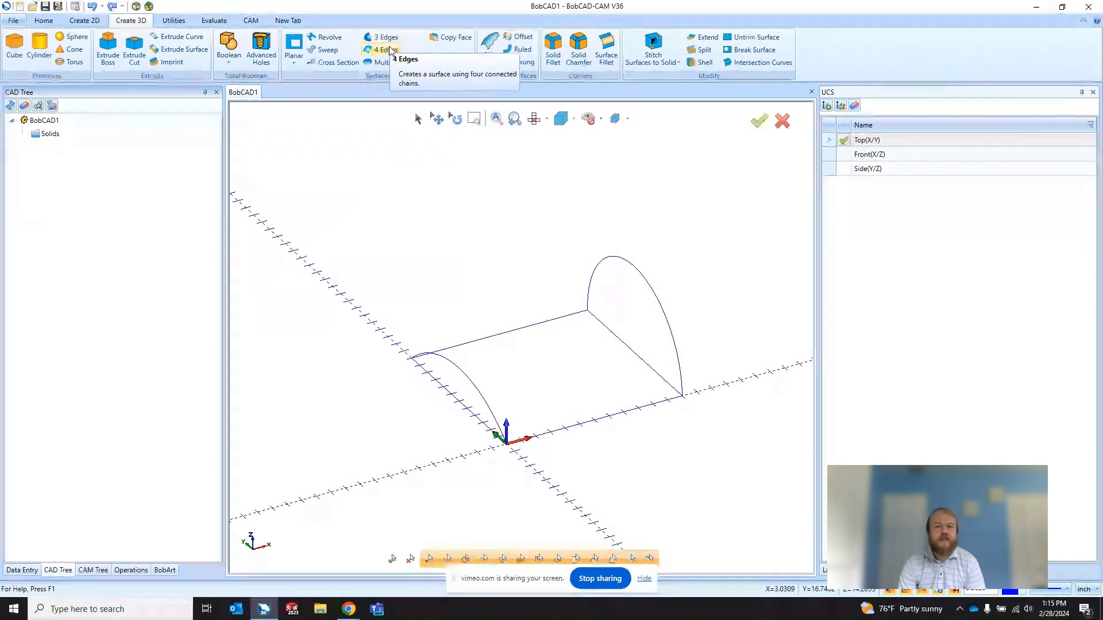
pyautogui.click(382, 63)
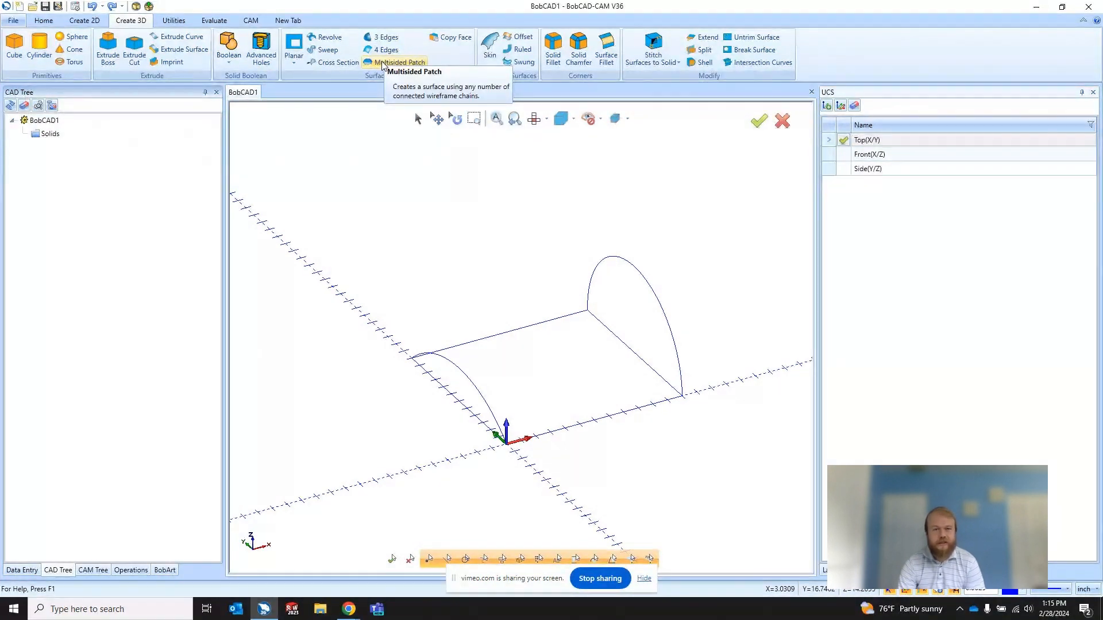
pyautogui.click(385, 38)
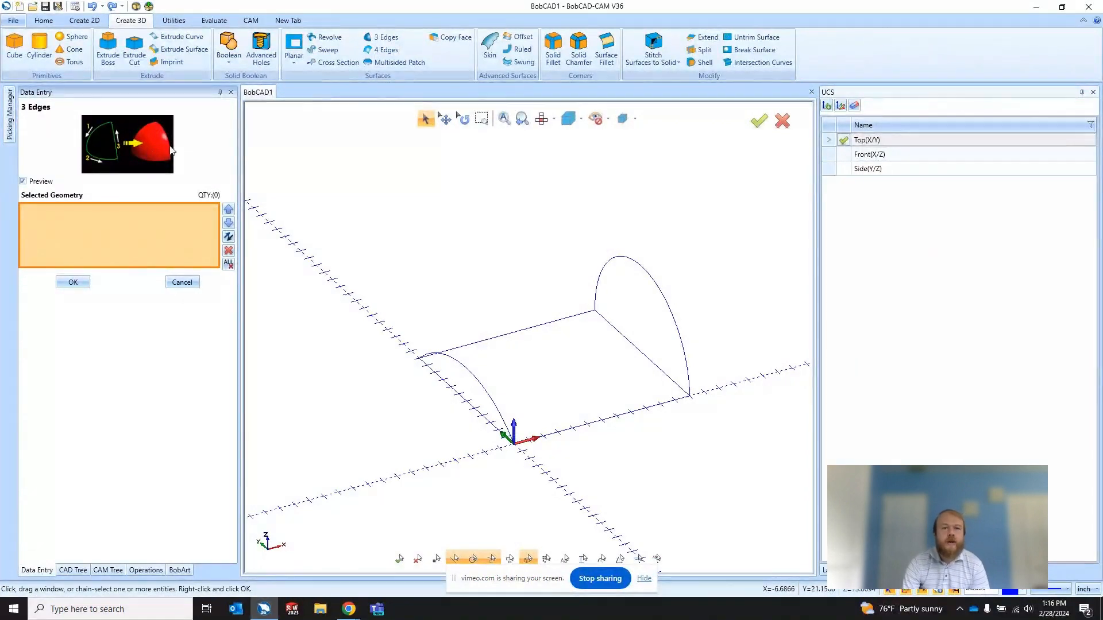
# Step: Select the four connected edges for a 4 Edges surface in order: far straight line, taller arc, line along the X axis, lower arc
pyautogui.click(383, 51)
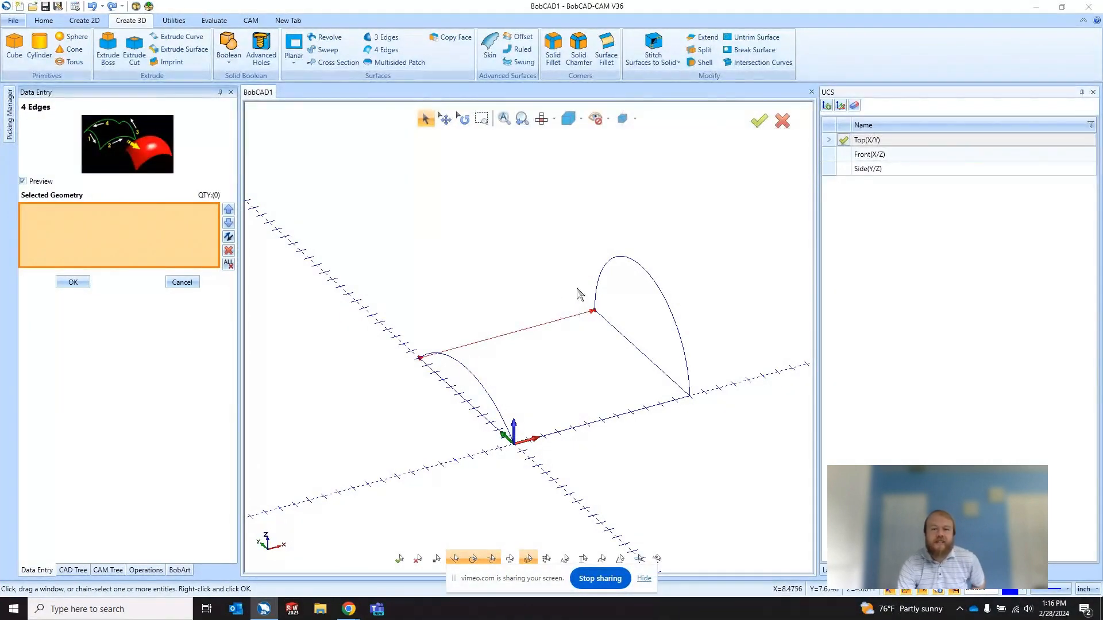
pyautogui.click(575, 311)
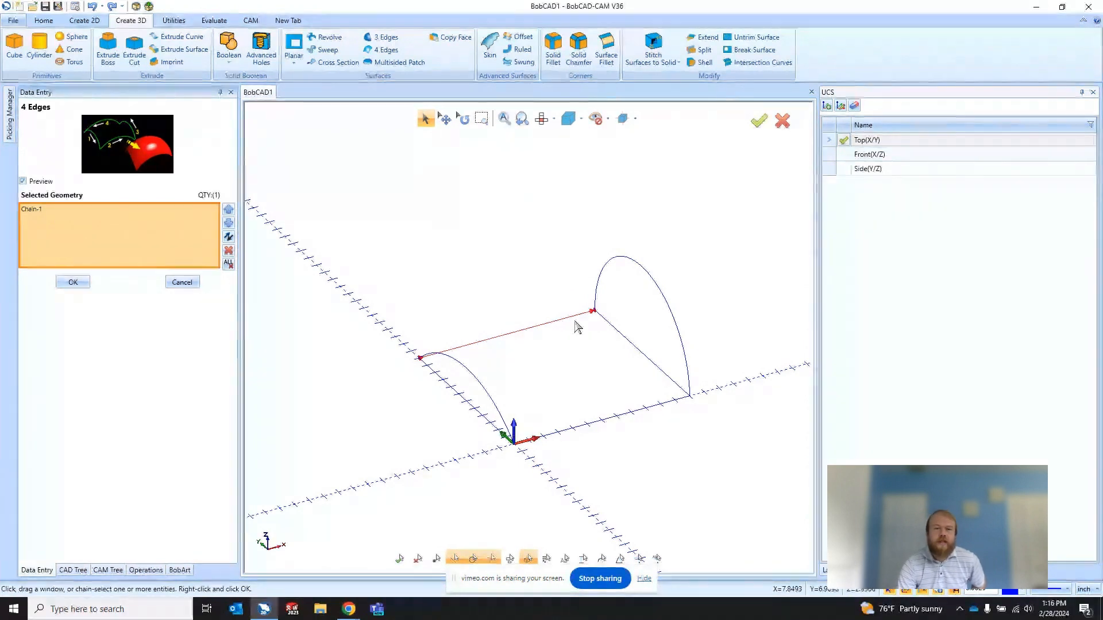
pyautogui.click(686, 357)
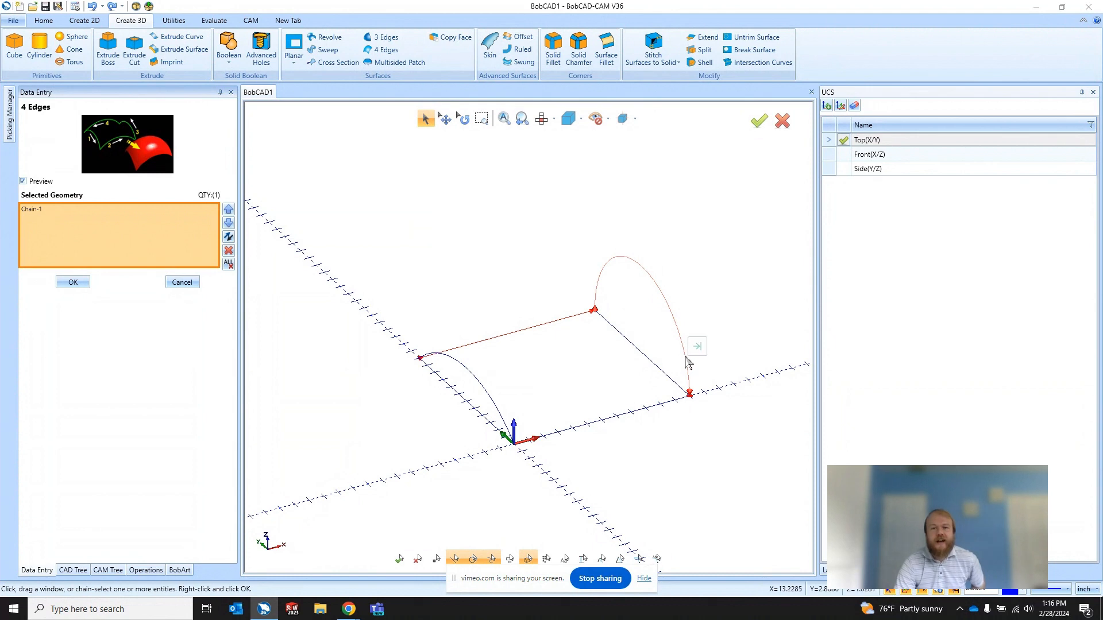
pyautogui.click(693, 358)
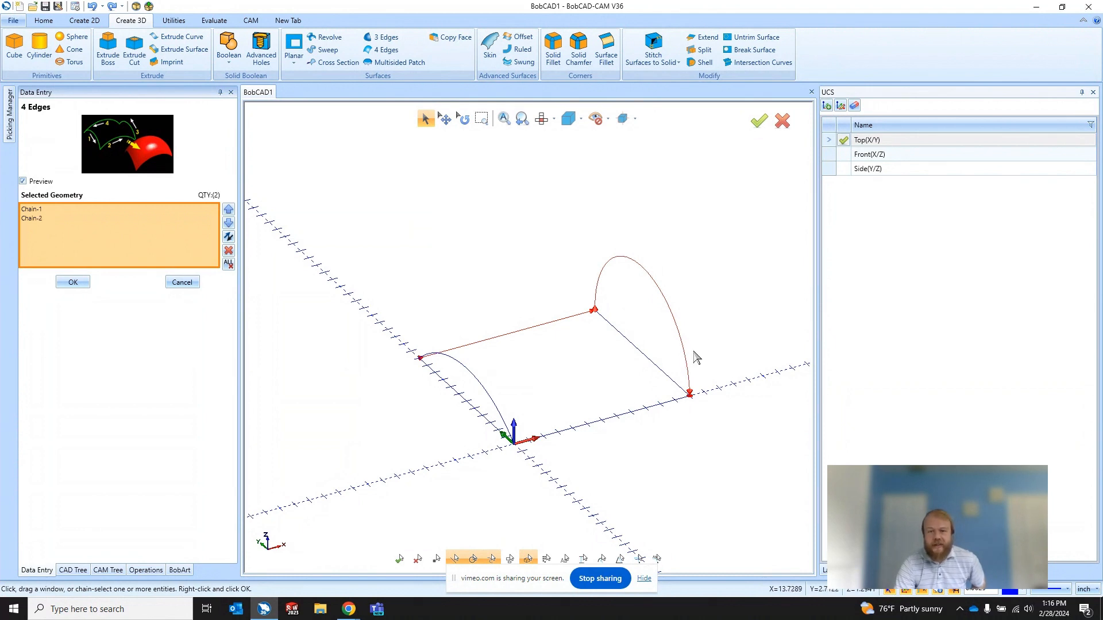
pyautogui.click(536, 440)
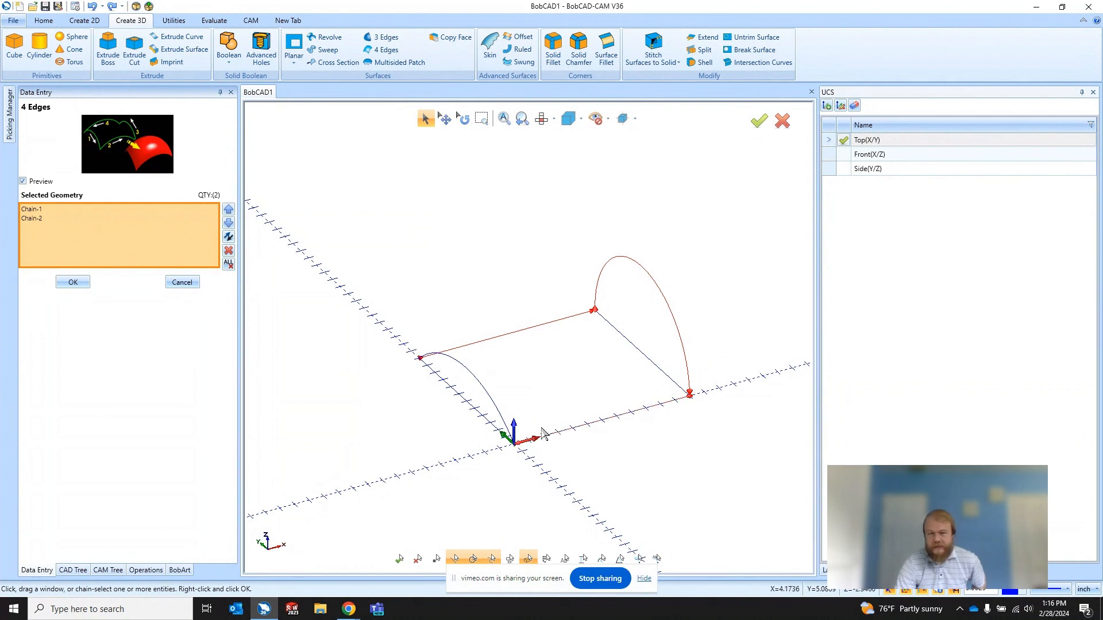
pyautogui.click(443, 358)
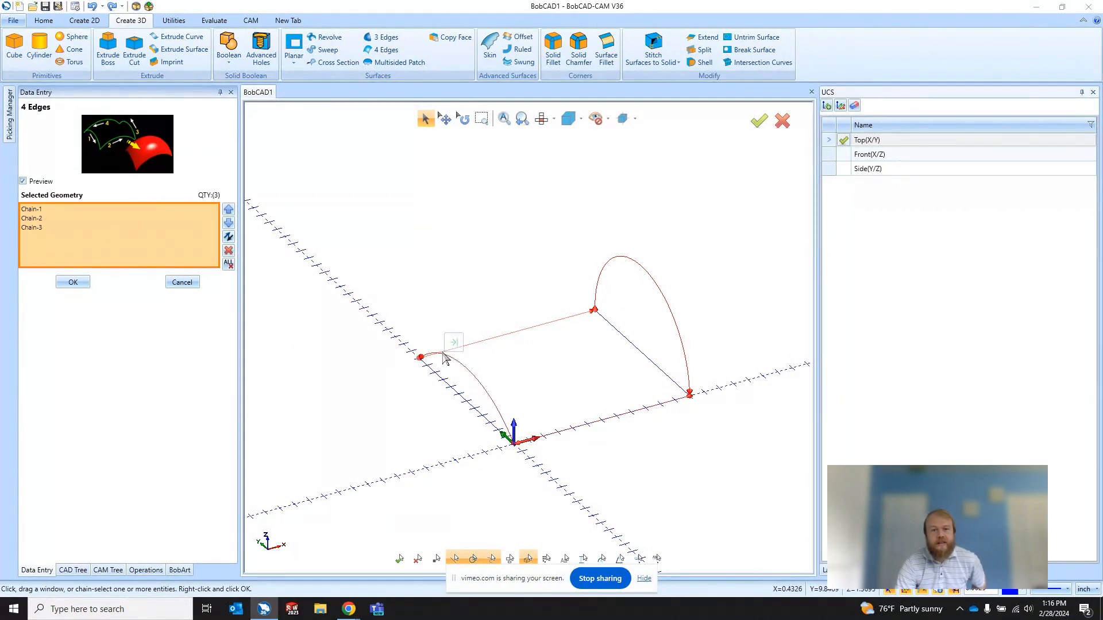
# Step: Create the 4 Edges surface from the four selected chains and inspect its shape from several angles
pyautogui.moveTo(647, 455); pyautogui.dragTo(614, 372, button='middle')
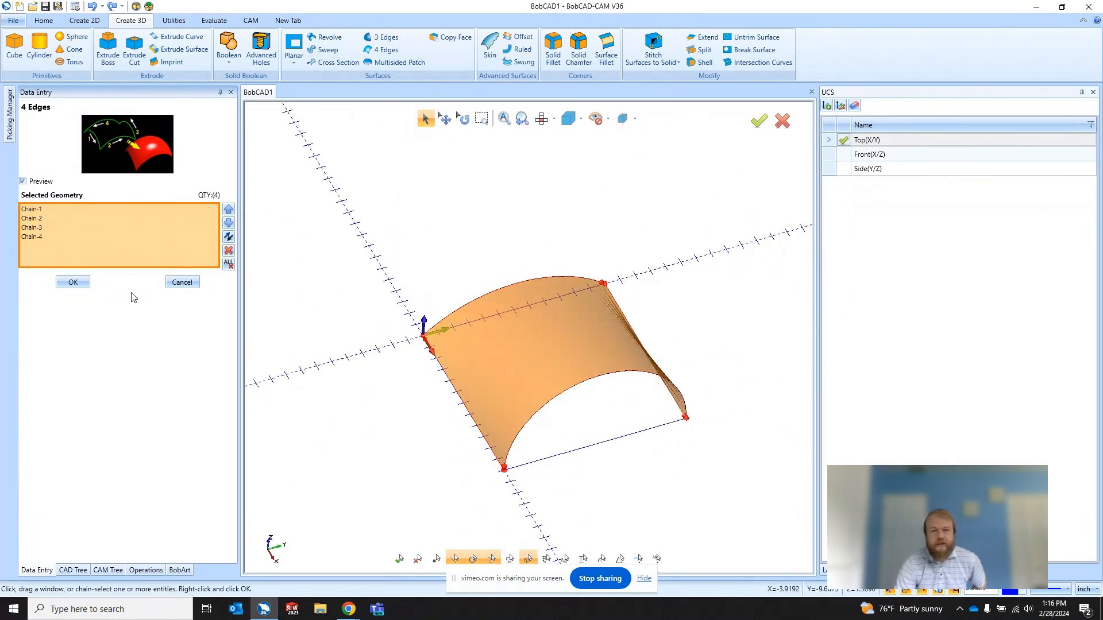
pyautogui.click(71, 282)
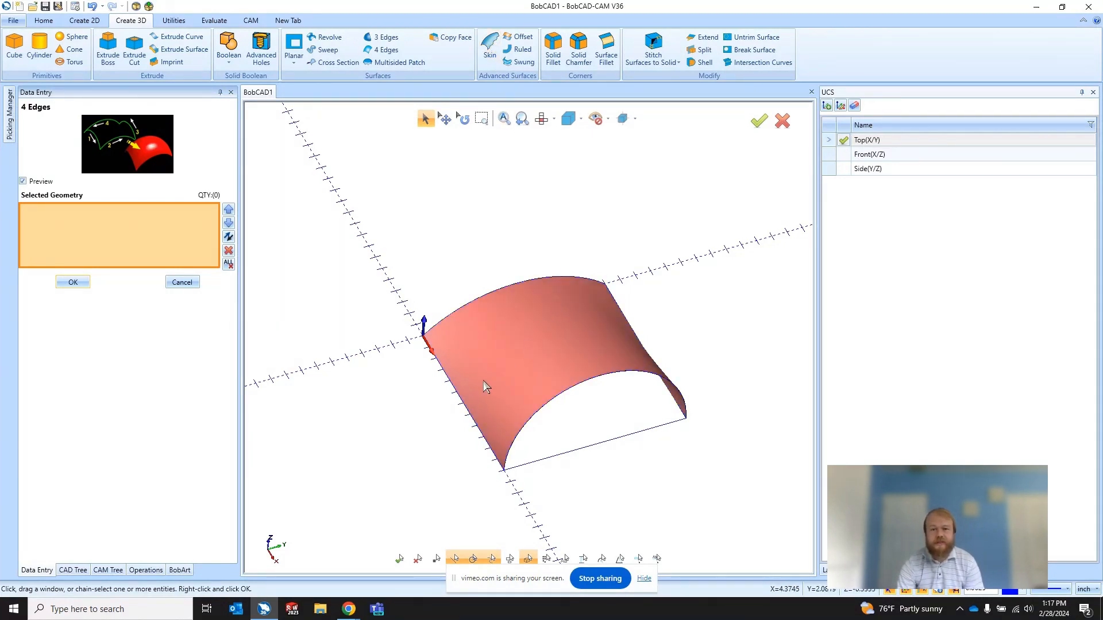
pyautogui.moveTo(413, 438); pyautogui.dragTo(646, 278, button='middle')
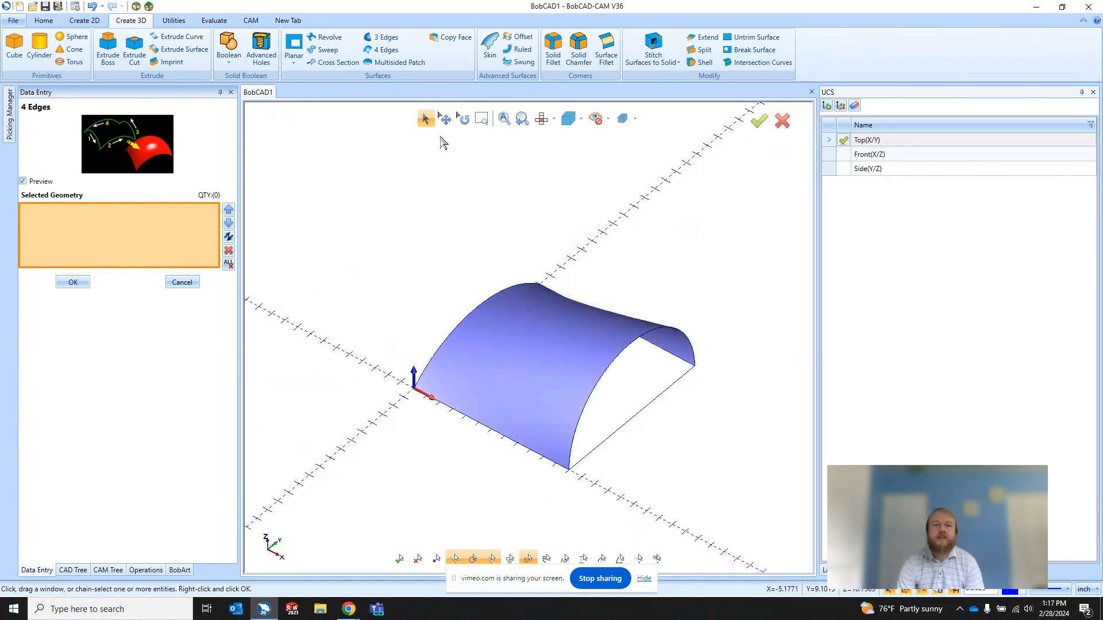
# Step: Undo the 4 Edges surface and select the same two straight lines and two arcs, in connected order, for a Multisided Patch
pyautogui.click(384, 62)
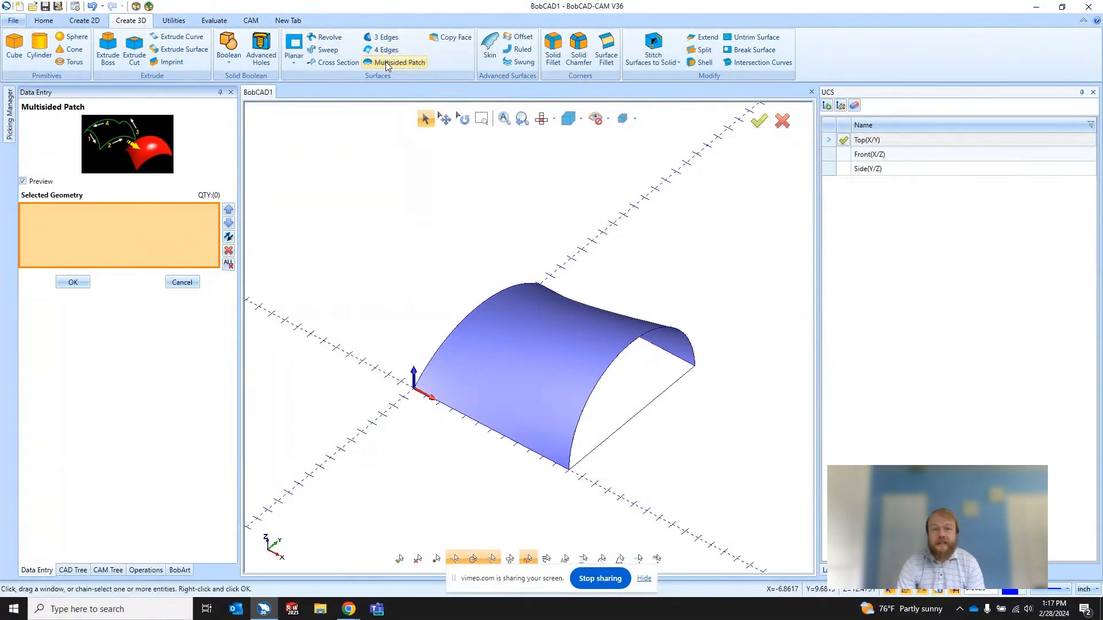
pyautogui.click(94, 7)
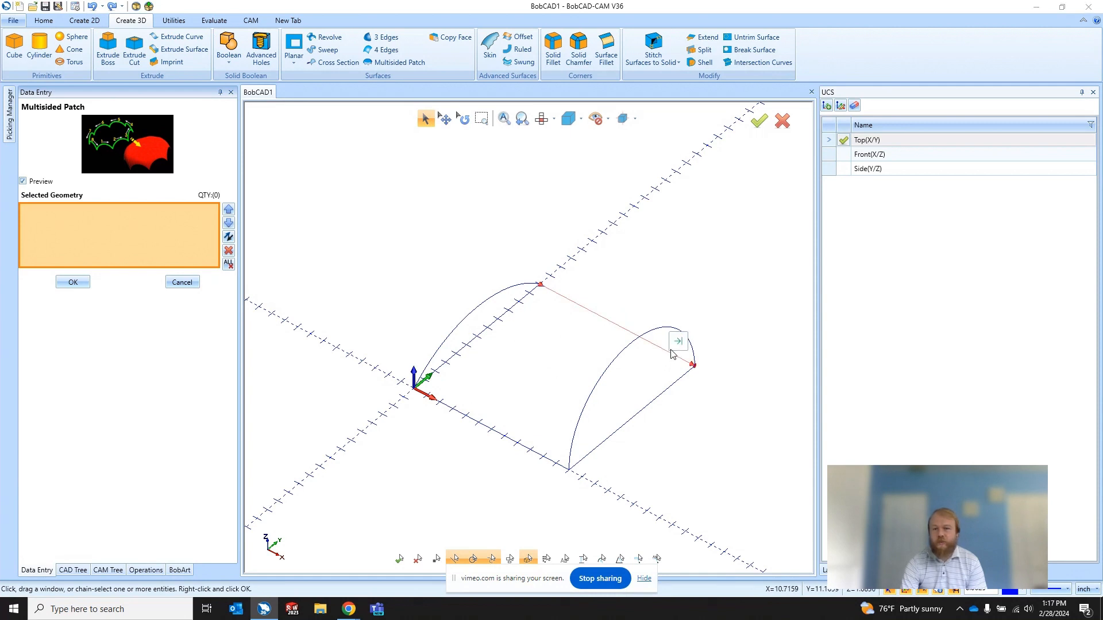
pyautogui.click(672, 353)
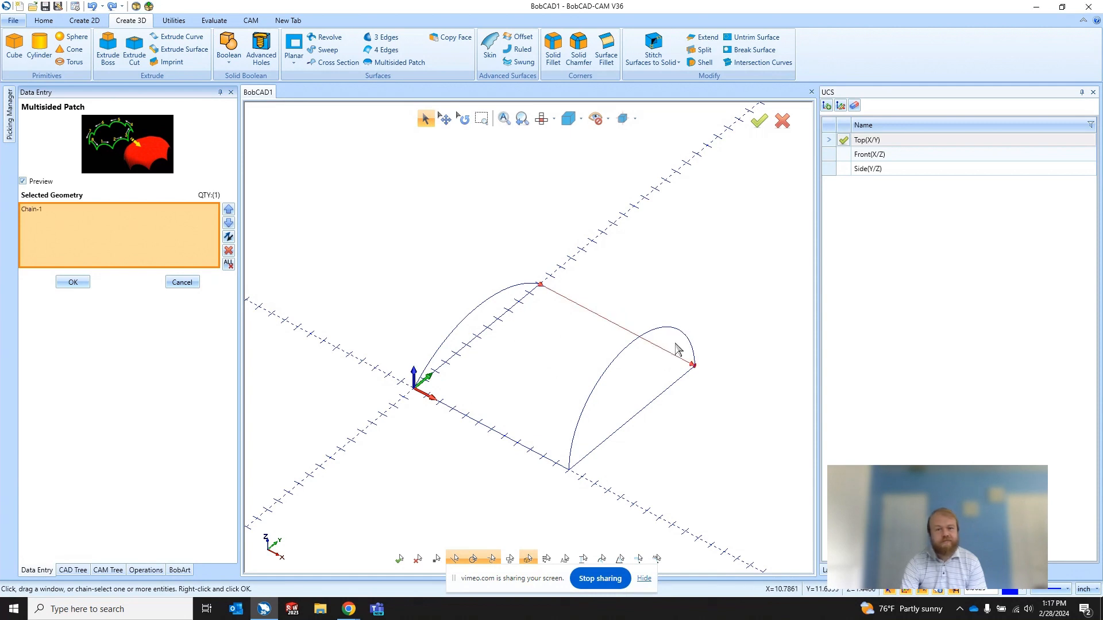
pyautogui.click(572, 432)
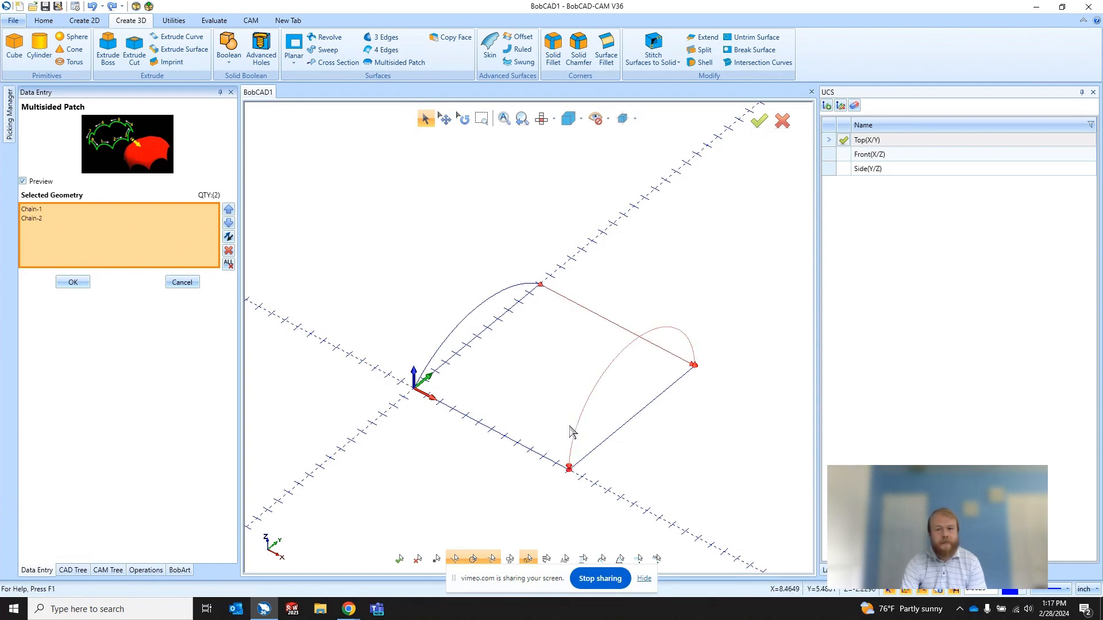
pyautogui.click(435, 404)
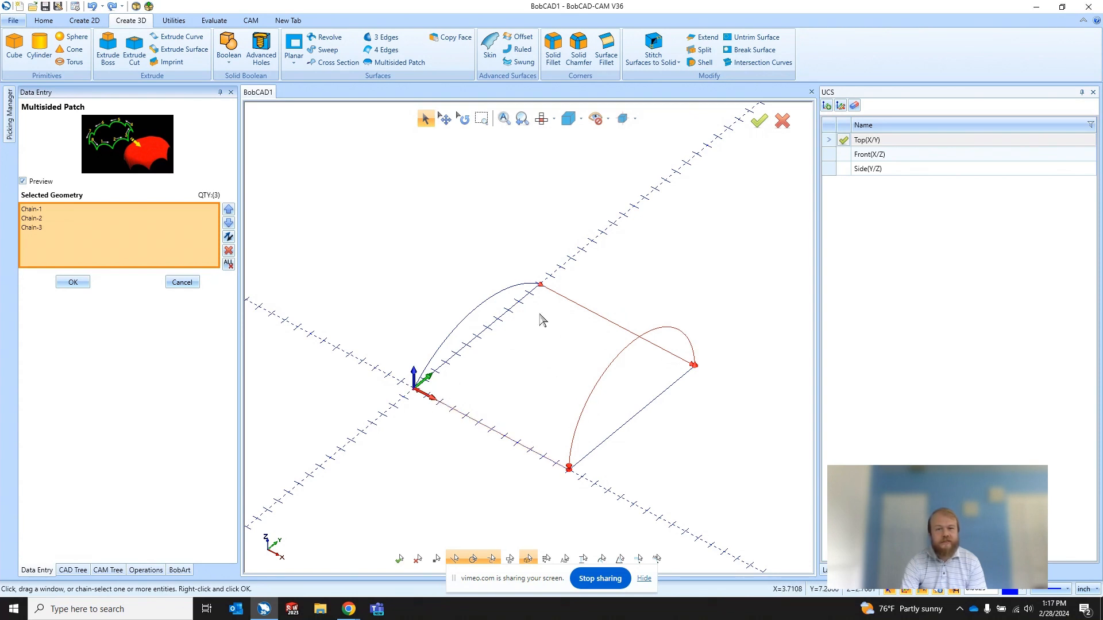
pyautogui.click(540, 281)
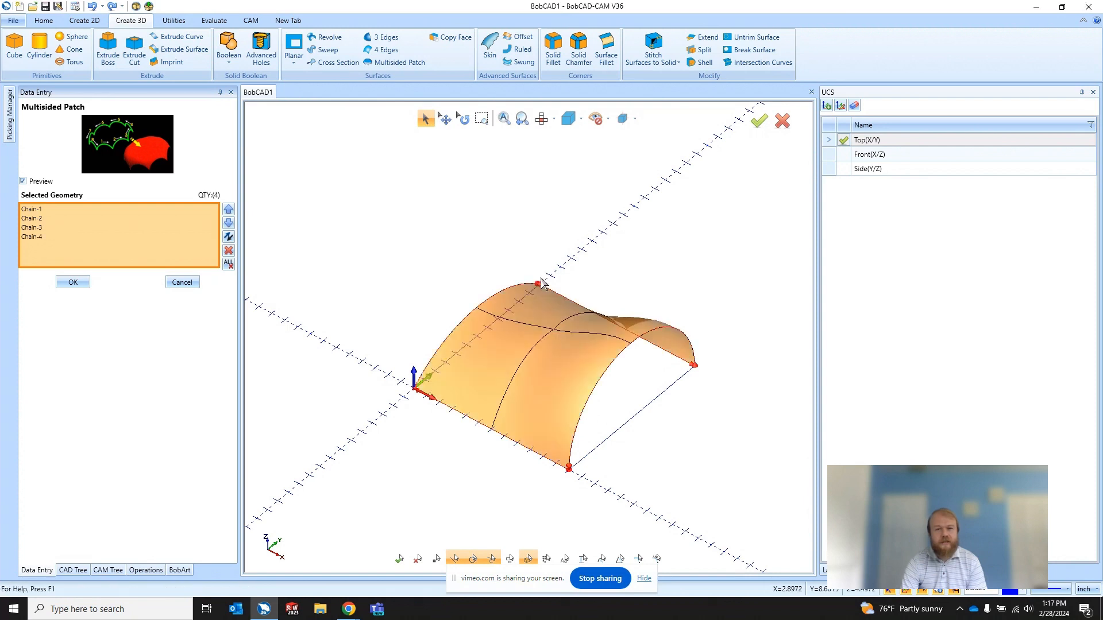
# Step: Create the multisided patch from the four selected chains and inspect the surface's shape
pyautogui.moveTo(553, 365); pyautogui.dragTo(576, 345, button='middle')
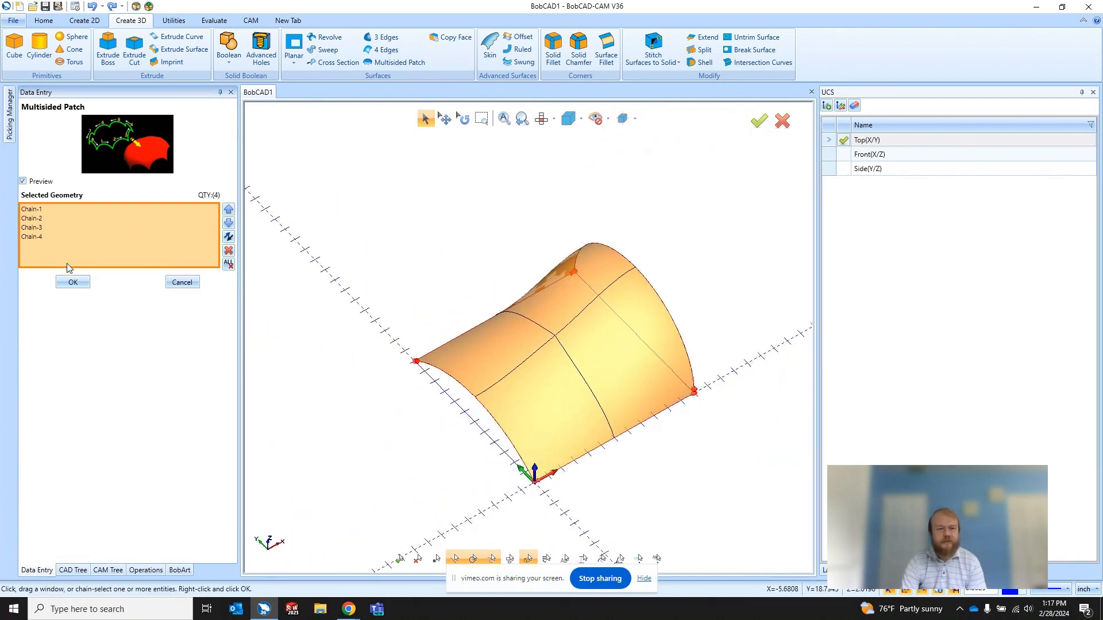
pyautogui.click(73, 282)
pyautogui.moveTo(571, 401); pyautogui.dragTo(522, 342, button='middle')
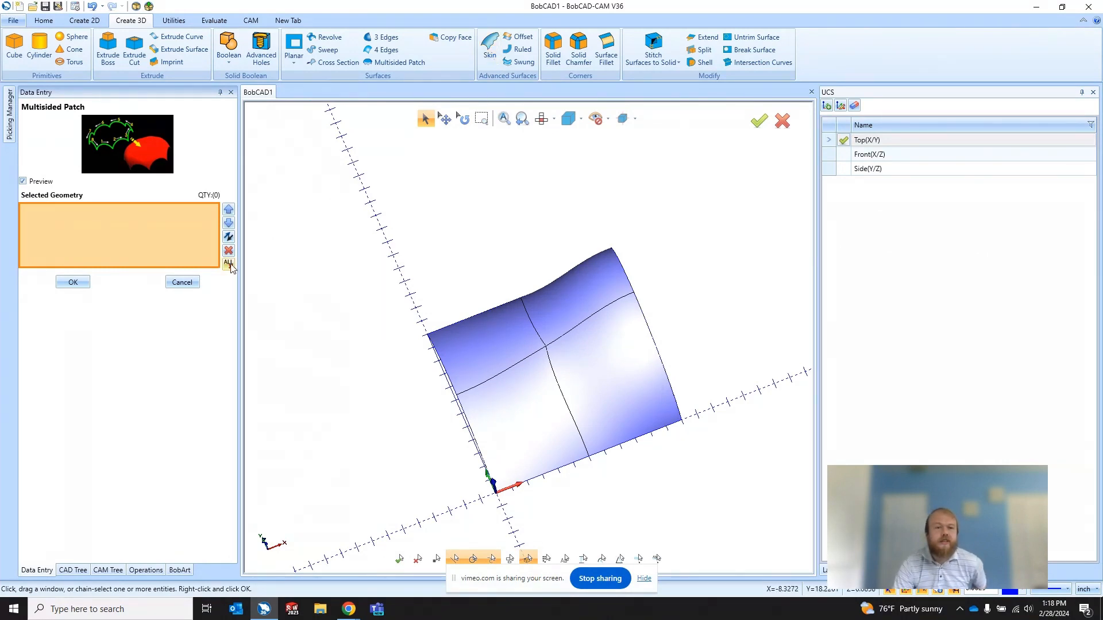
# Step: Leave the Multisided Patch command and undo the patch surface
pyautogui.click(183, 281)
pyautogui.moveTo(619, 382); pyautogui.dragTo(547, 350, button='middle')
pyautogui.click(92, 6)
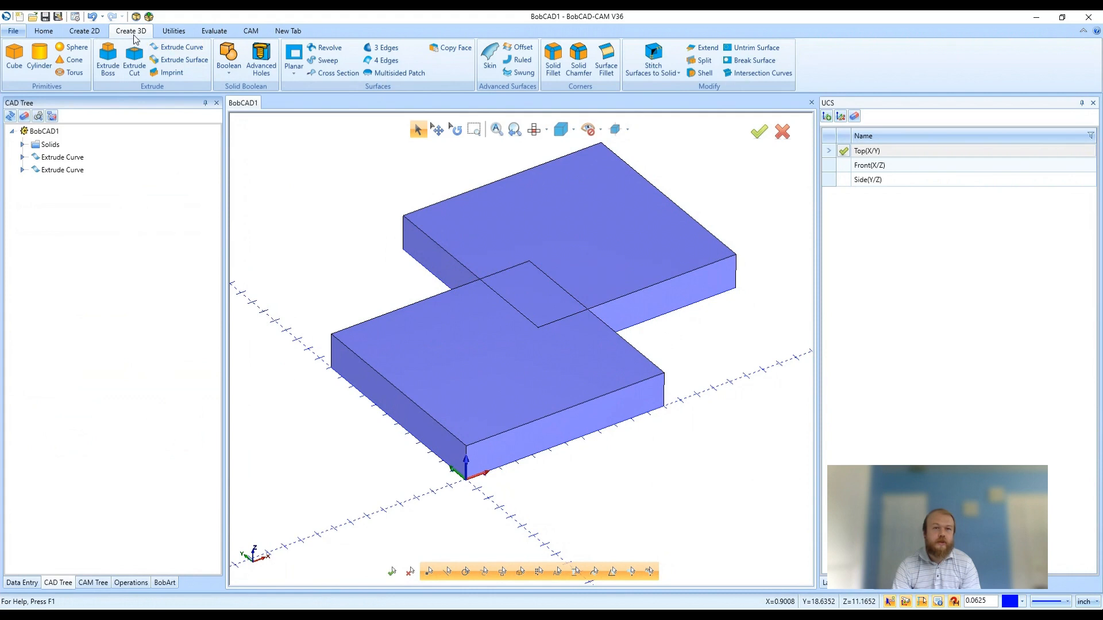
# Step: Preview a Boolean Add of the two overlapping rectangular blocks, and leave the command without applying it
pyautogui.click(234, 59)
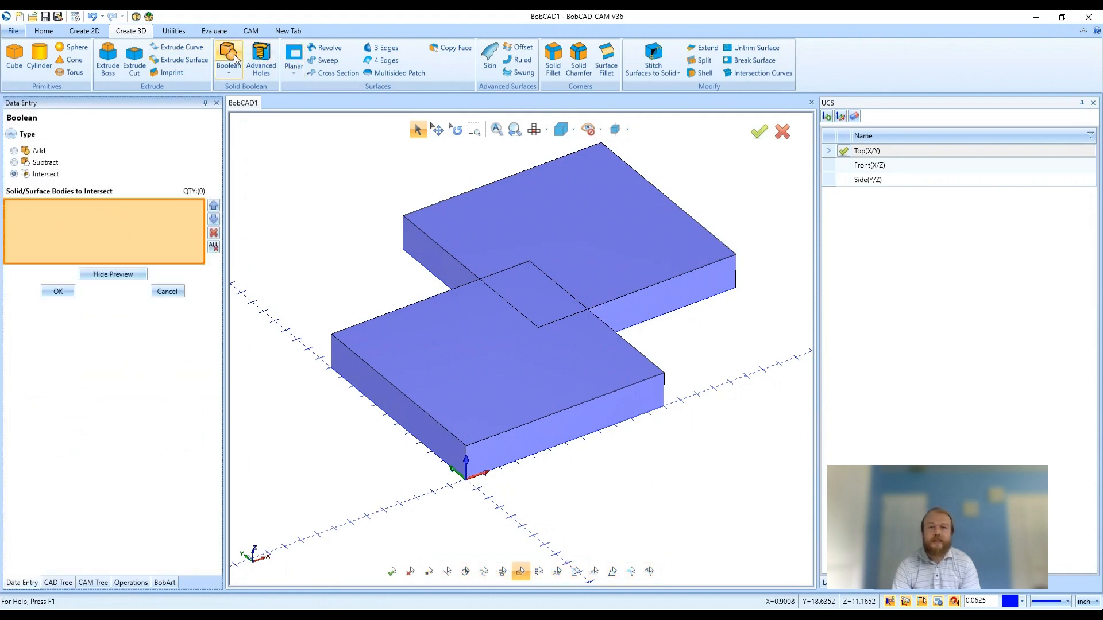
pyautogui.click(39, 151)
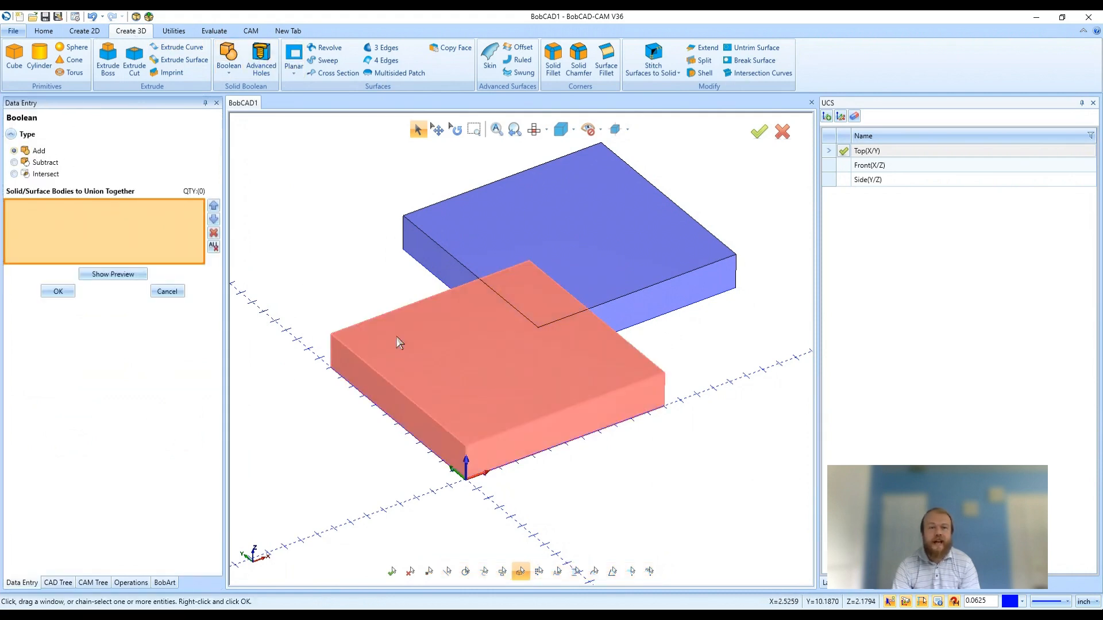
pyautogui.click(401, 343)
pyautogui.click(450, 244)
pyautogui.click(136, 273)
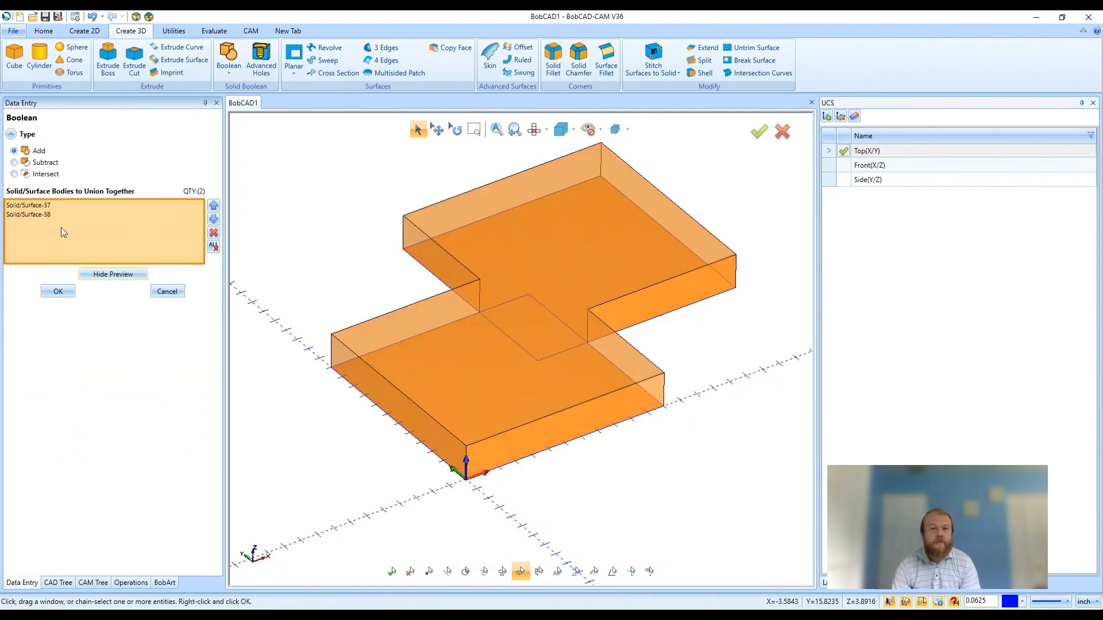
pyautogui.click(170, 291)
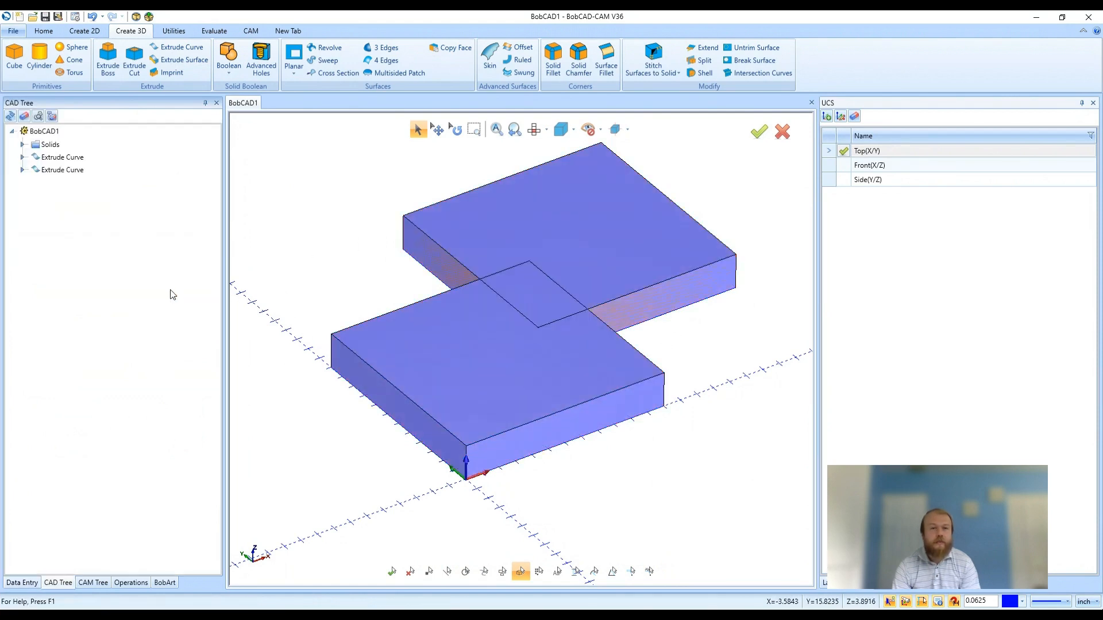
# Step: Preview a Boolean Subtract with the block at the origin as main body and the other block removed, without applying it
pyautogui.click(229, 57)
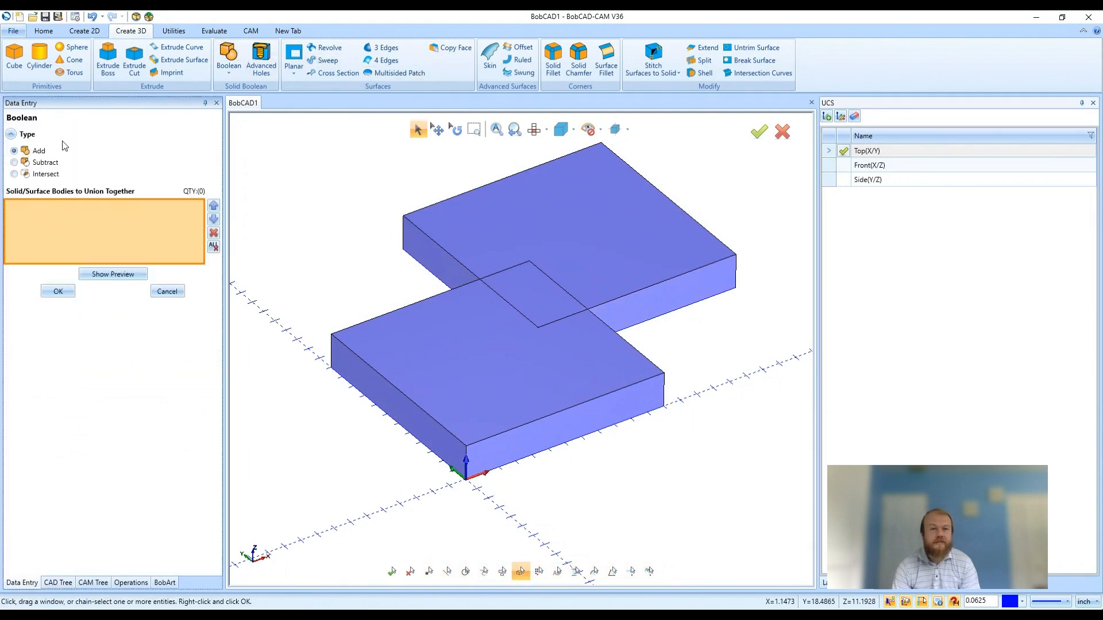
pyautogui.click(46, 163)
pyautogui.click(360, 360)
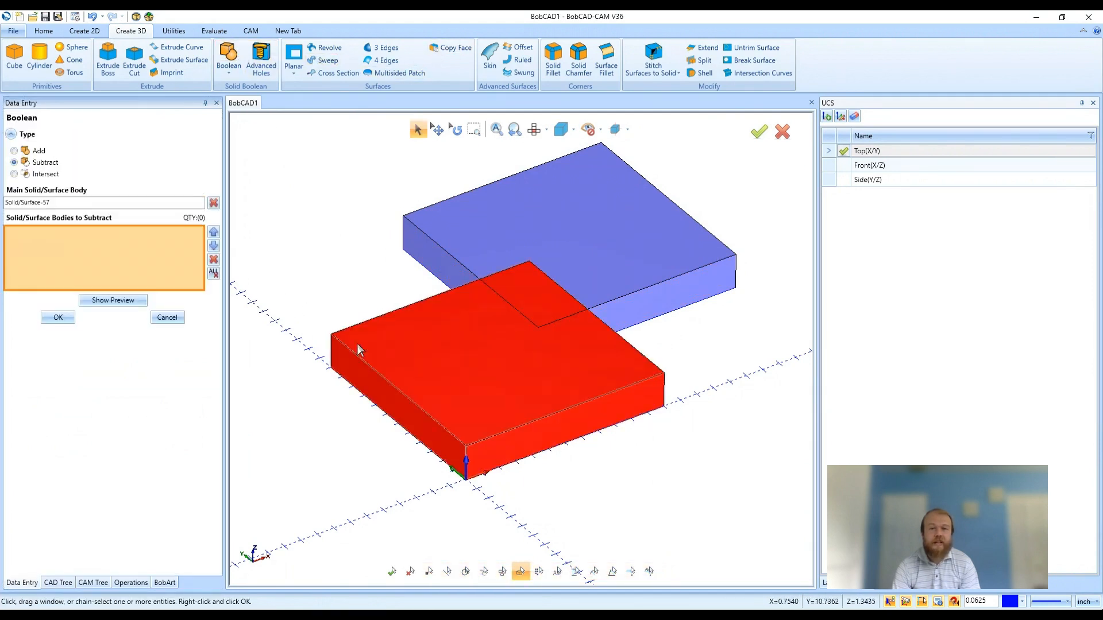
pyautogui.click(422, 236)
pyautogui.click(113, 299)
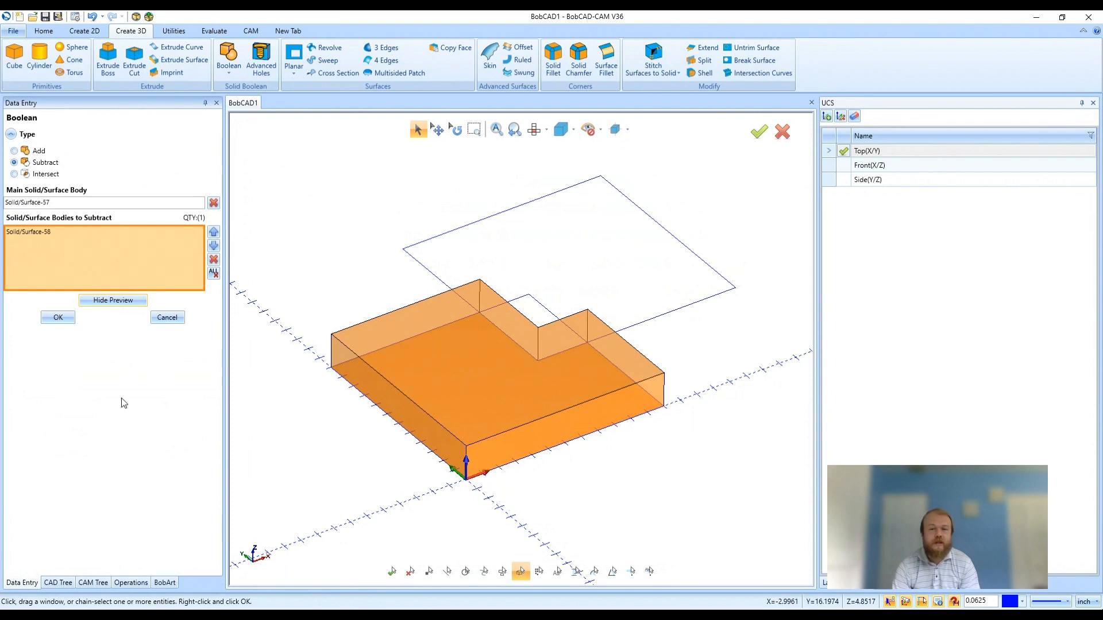
pyautogui.click(168, 318)
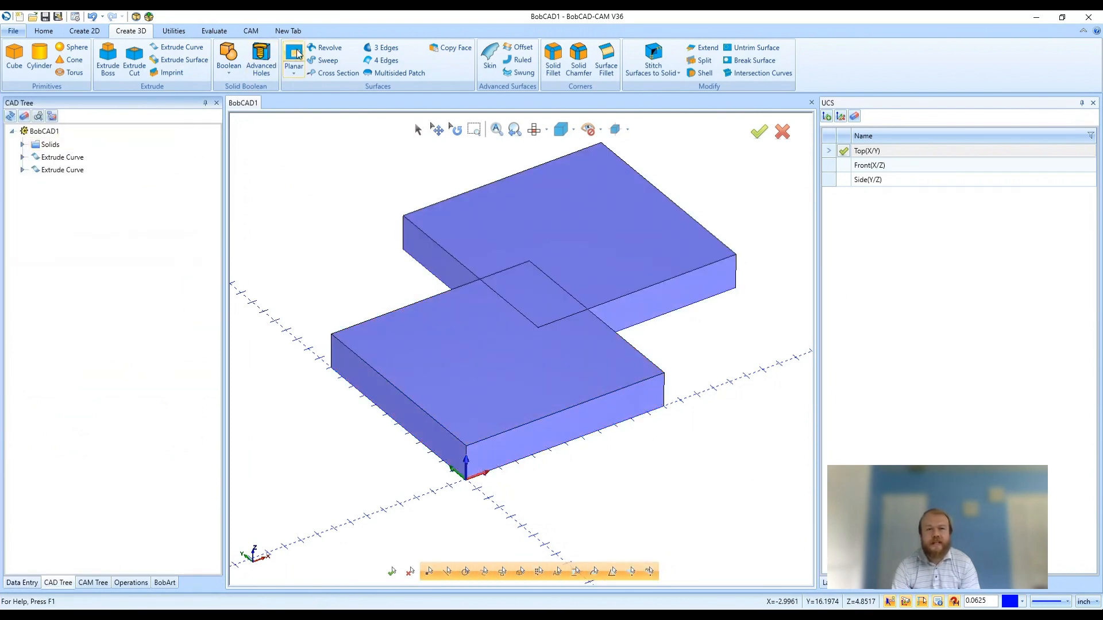
# Step: Preview a Boolean Intersect of the two overlapping blocks, and leave the command without applying it
pyautogui.click(295, 54)
pyautogui.click(229, 55)
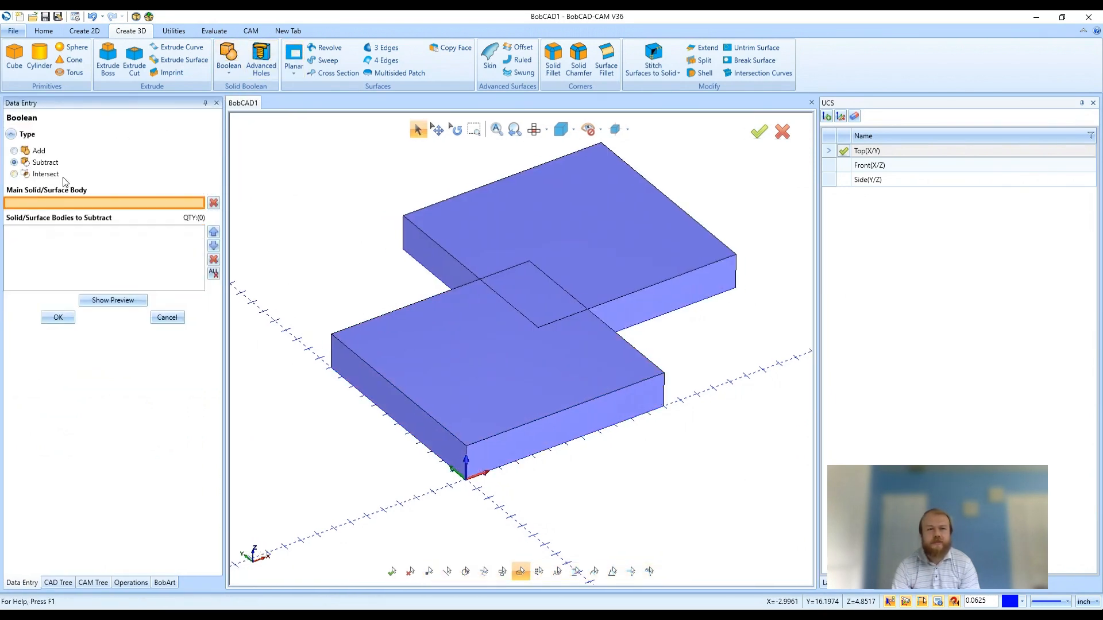
pyautogui.click(46, 174)
pyautogui.click(368, 343)
pyautogui.click(413, 253)
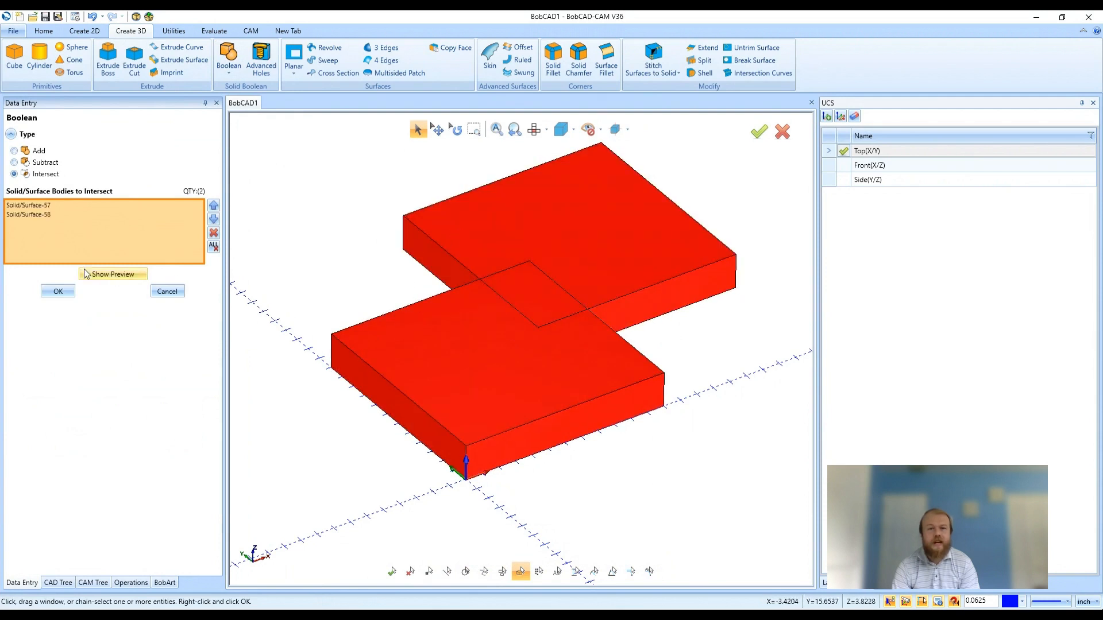
pyautogui.click(111, 275)
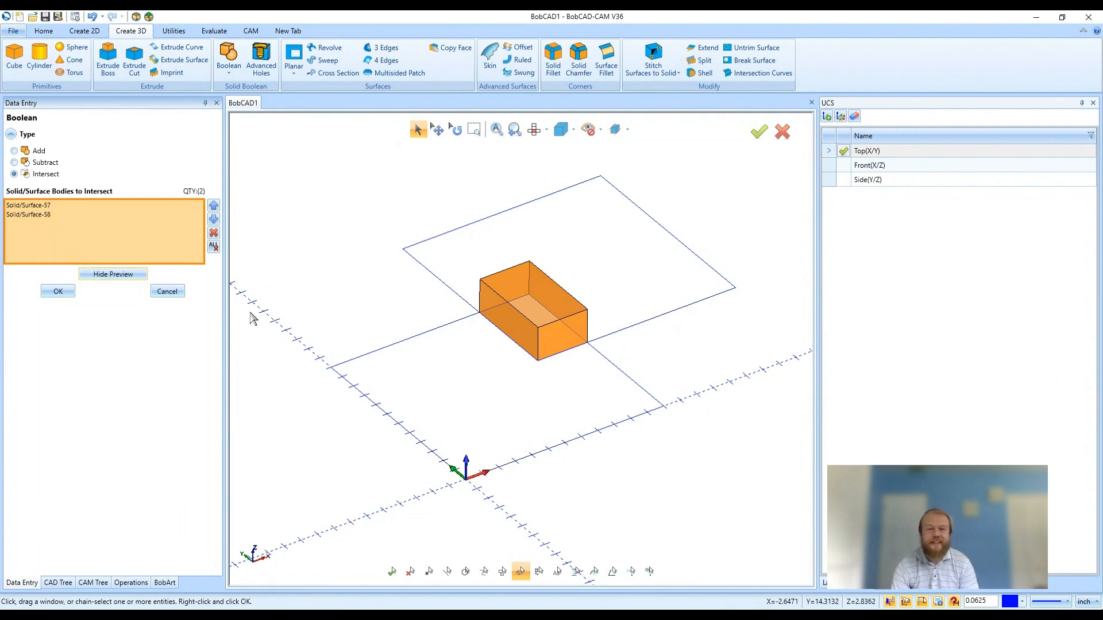
pyautogui.click(167, 292)
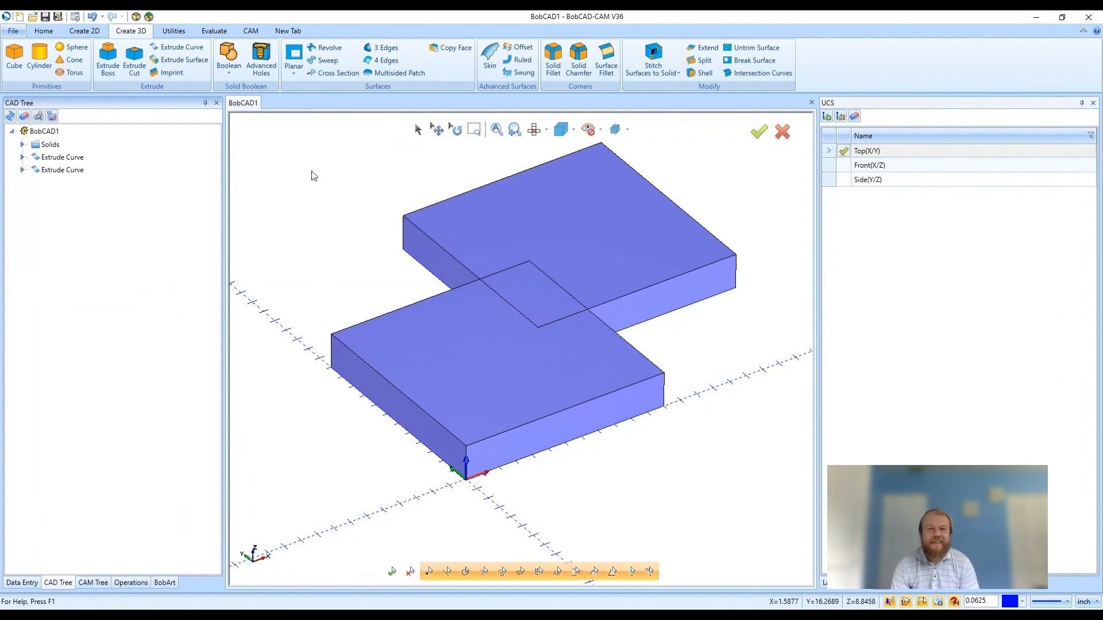
# Step: Undo both block extrusions and the second rectangle, keeping only the rectangle at the origin
pyautogui.click(92, 18)
pyautogui.click(92, 18)
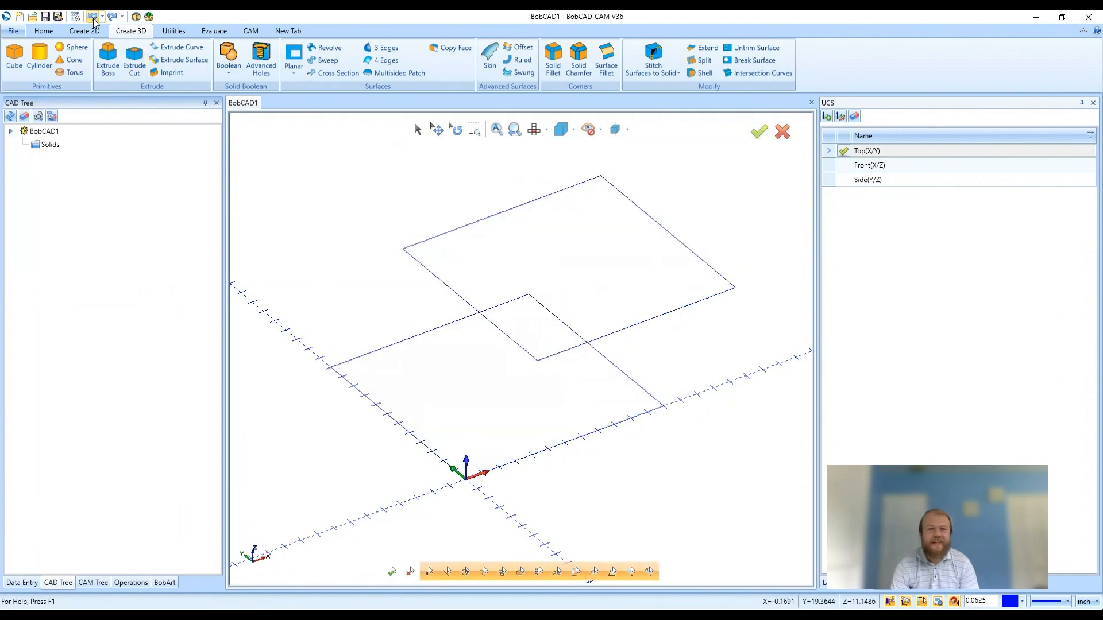
pyautogui.click(91, 18)
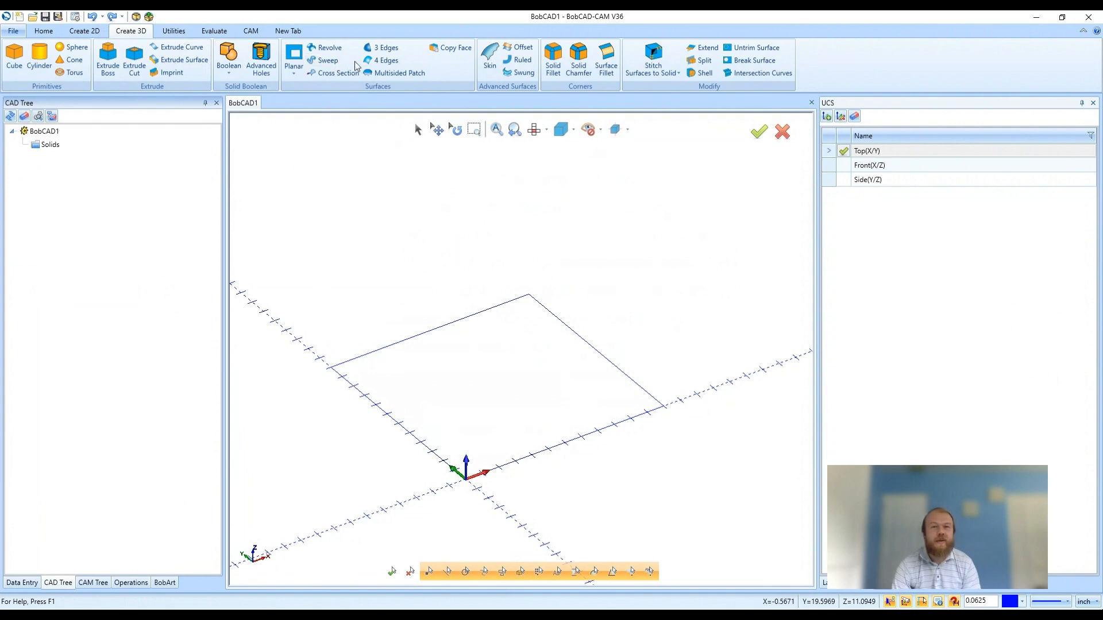
# Step: Look over the cross section and rail curve inputs of the Skin command, and leave it without creating a surface
pyautogui.click(488, 58)
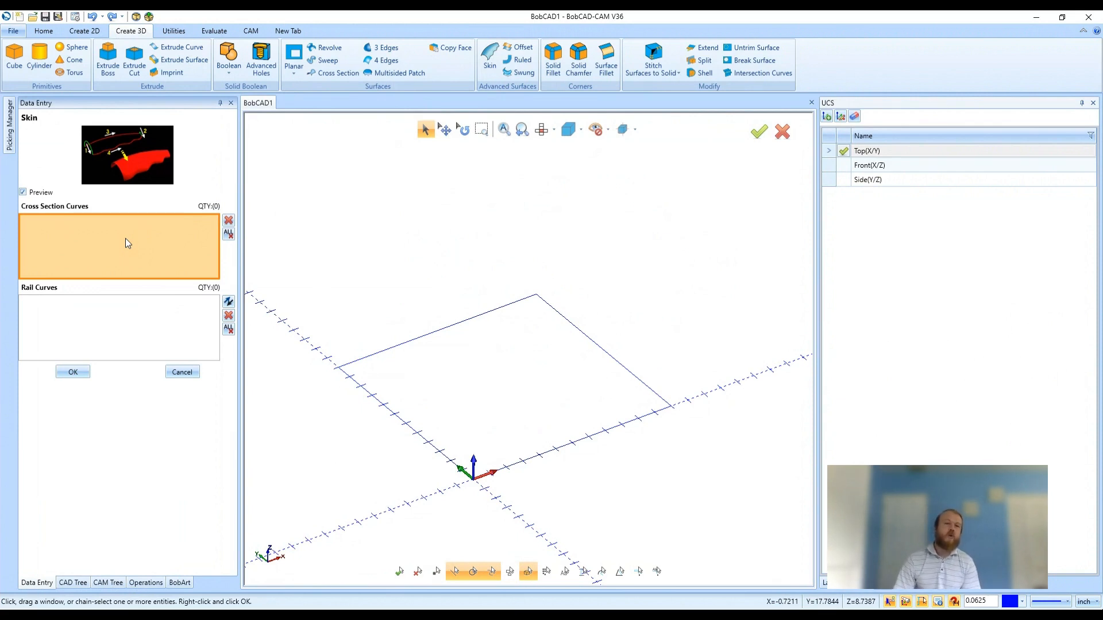
pyautogui.click(143, 307)
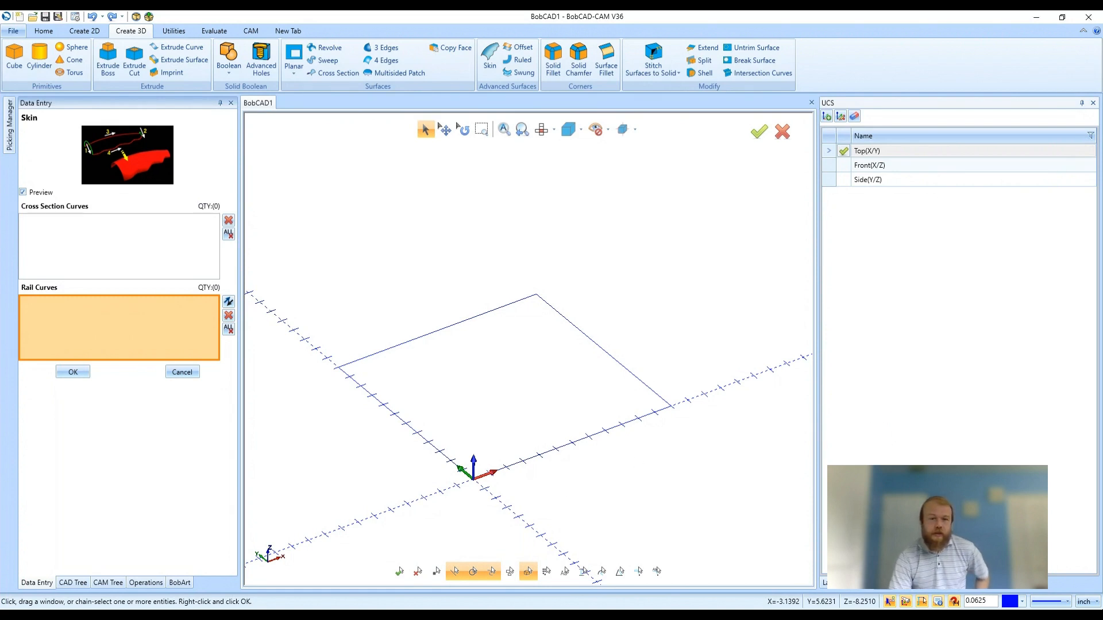
pyautogui.click(182, 373)
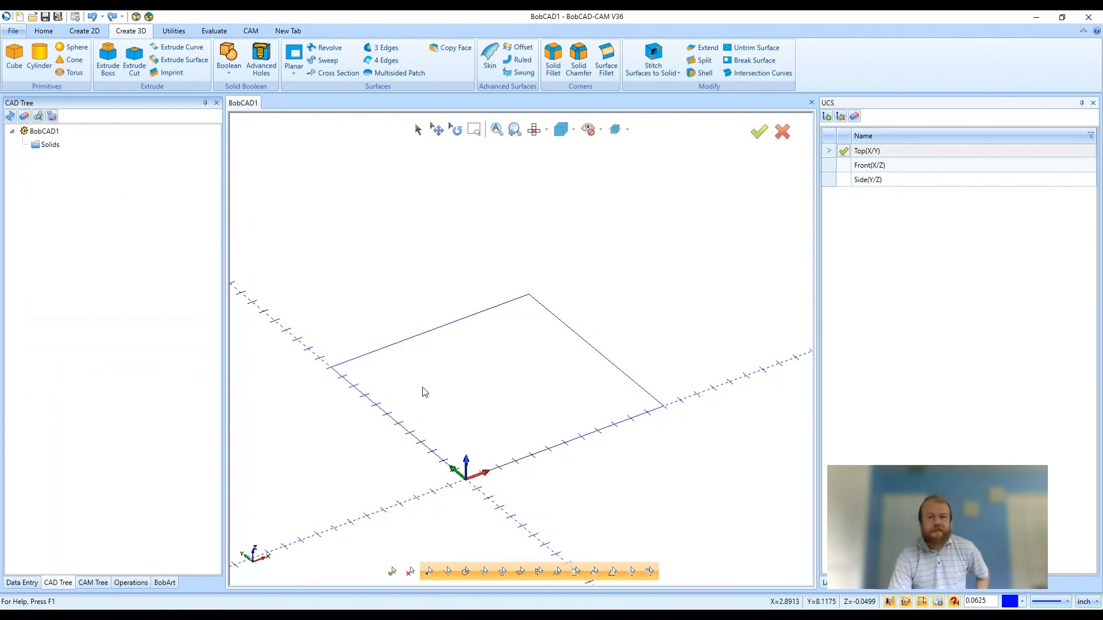
# Step: Start a new document and draw two horizontal lines at Y 1, from X 0 to X 2 and from X 3 to X 5
pyautogui.click(23, 21)
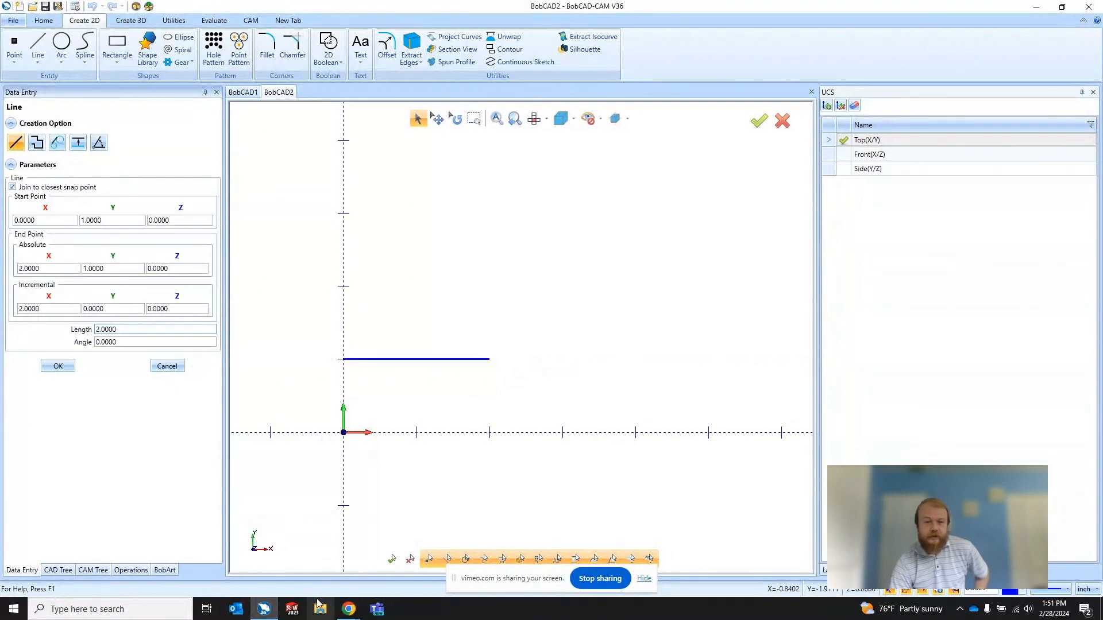
pyautogui.moveTo(350, 610)
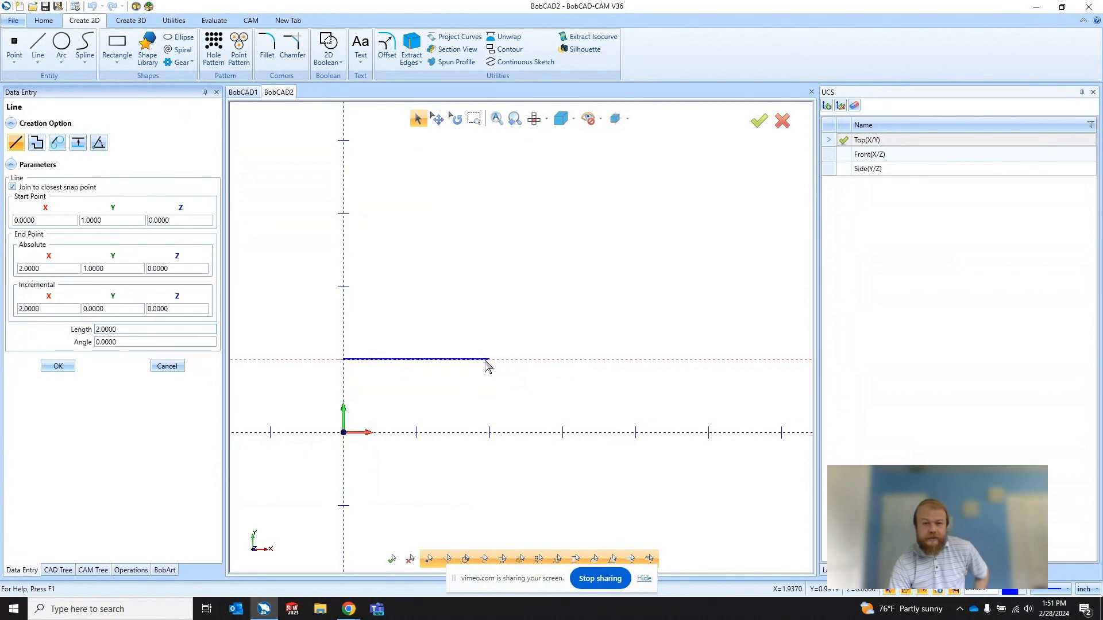
pyautogui.click(563, 360)
pyautogui.click(709, 360)
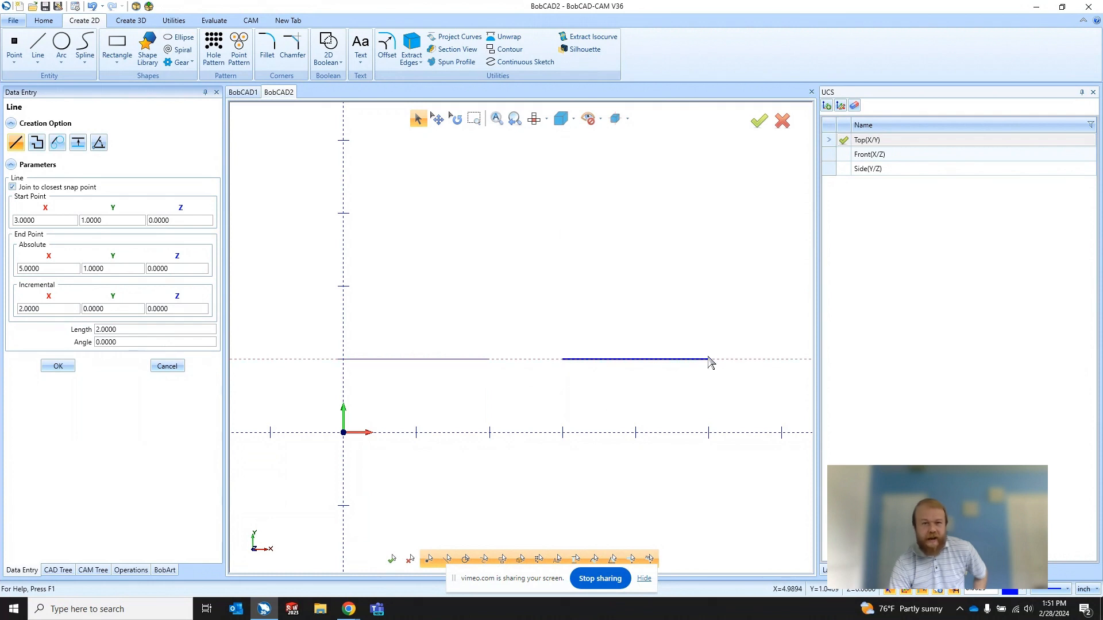
pyautogui.click(127, 329)
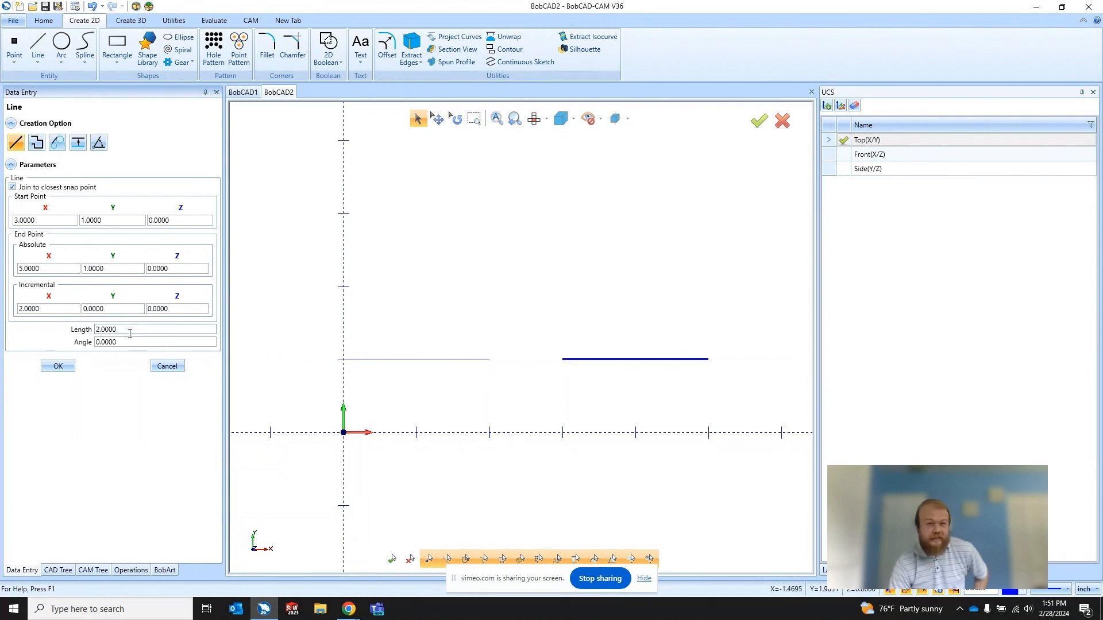
pyautogui.click(54, 224)
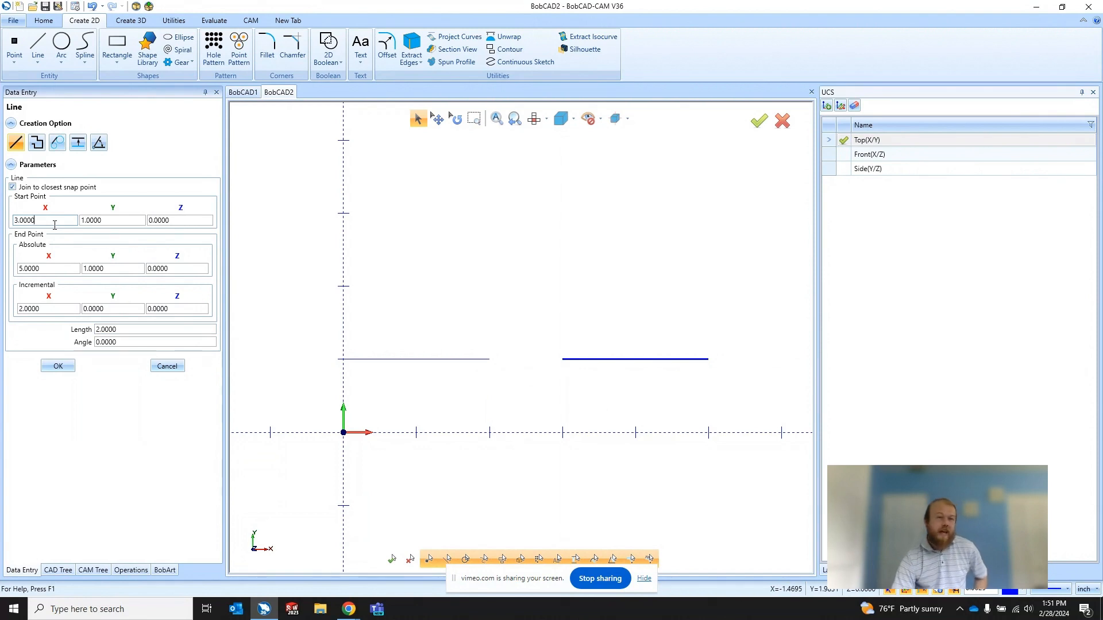
pyautogui.click(50, 268)
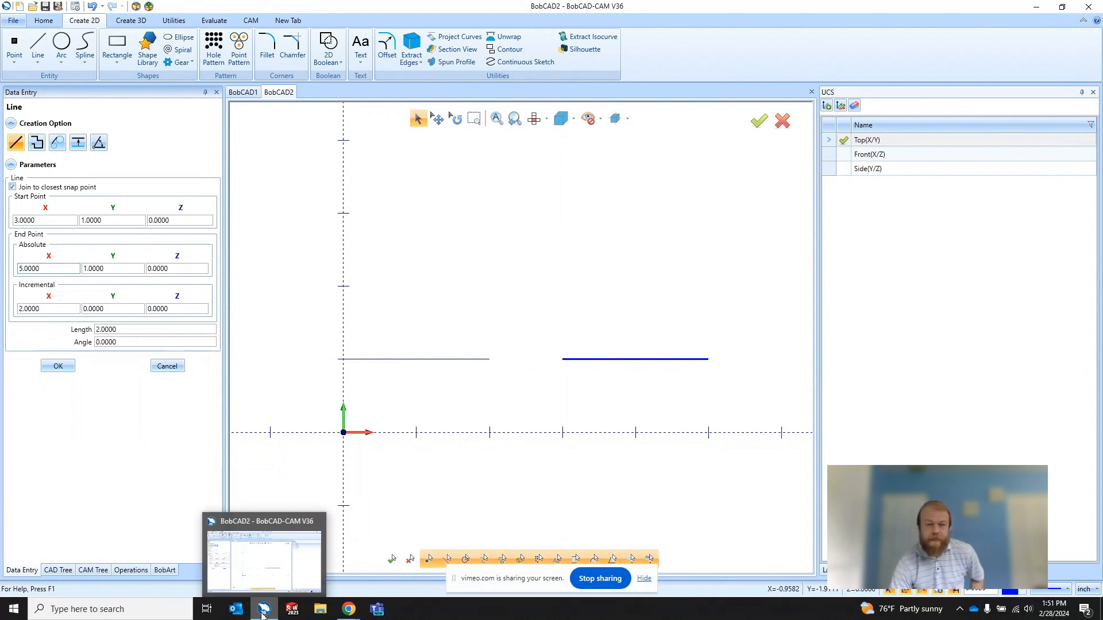
pyautogui.moveTo(308, 571)
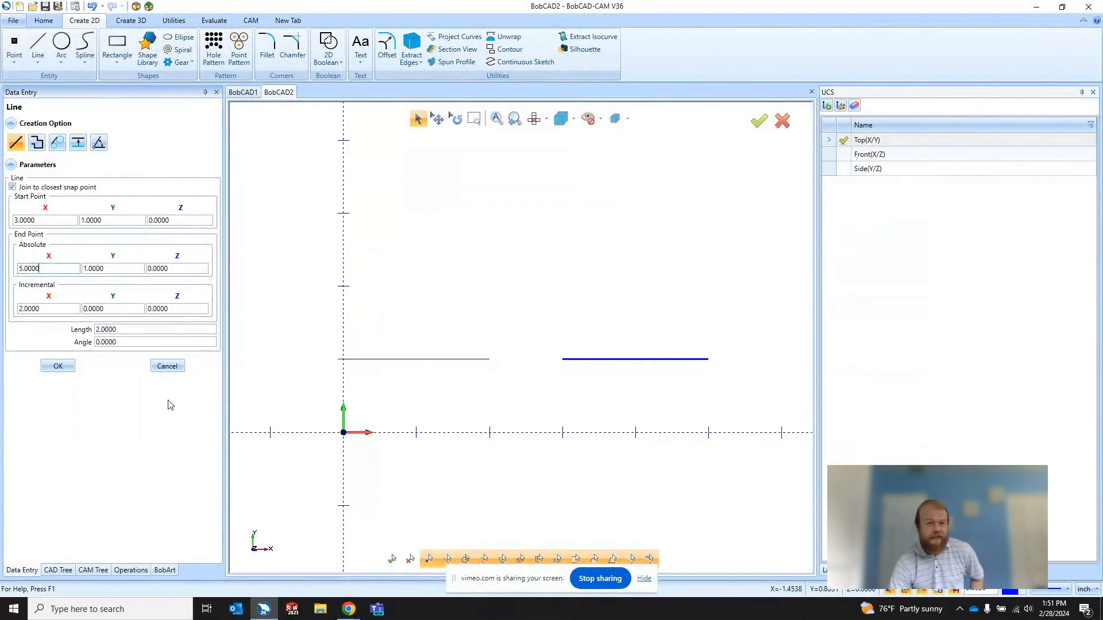
pyautogui.click(167, 367)
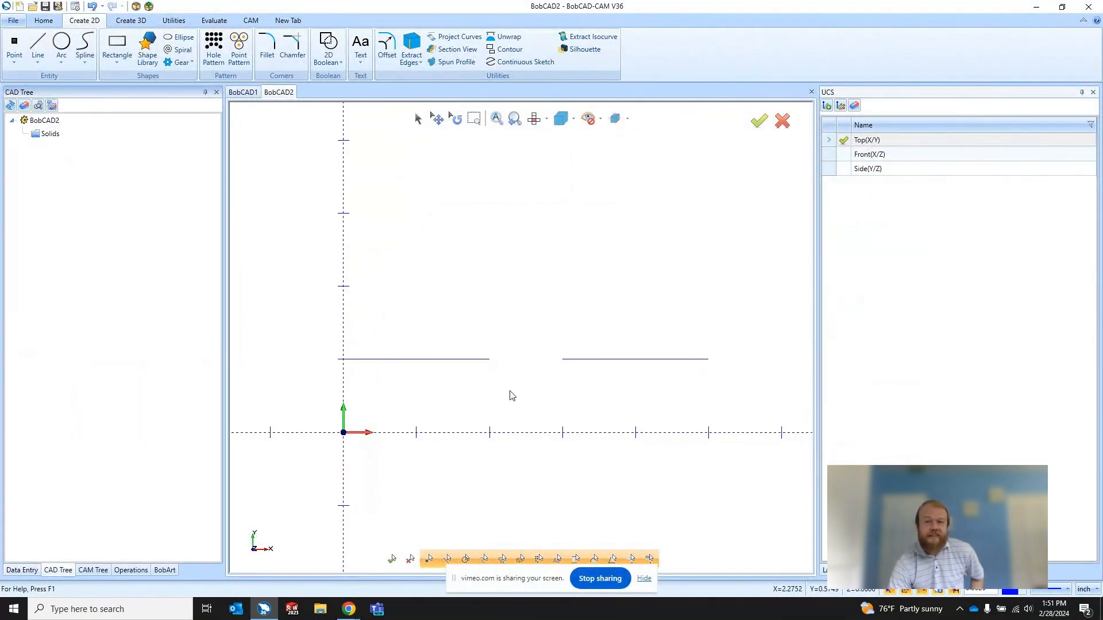
# Step: Bridge the gap between the two lines with an upward-bulging Endpoints/Radius arc of 1.5 diameter
pyautogui.click(61, 44)
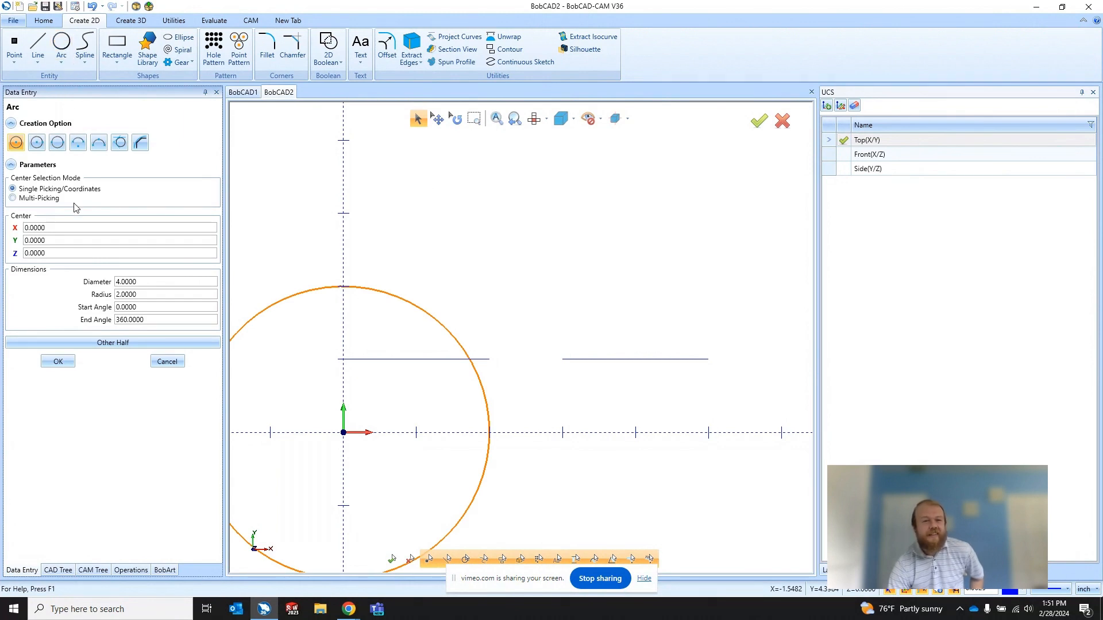
pyautogui.click(98, 143)
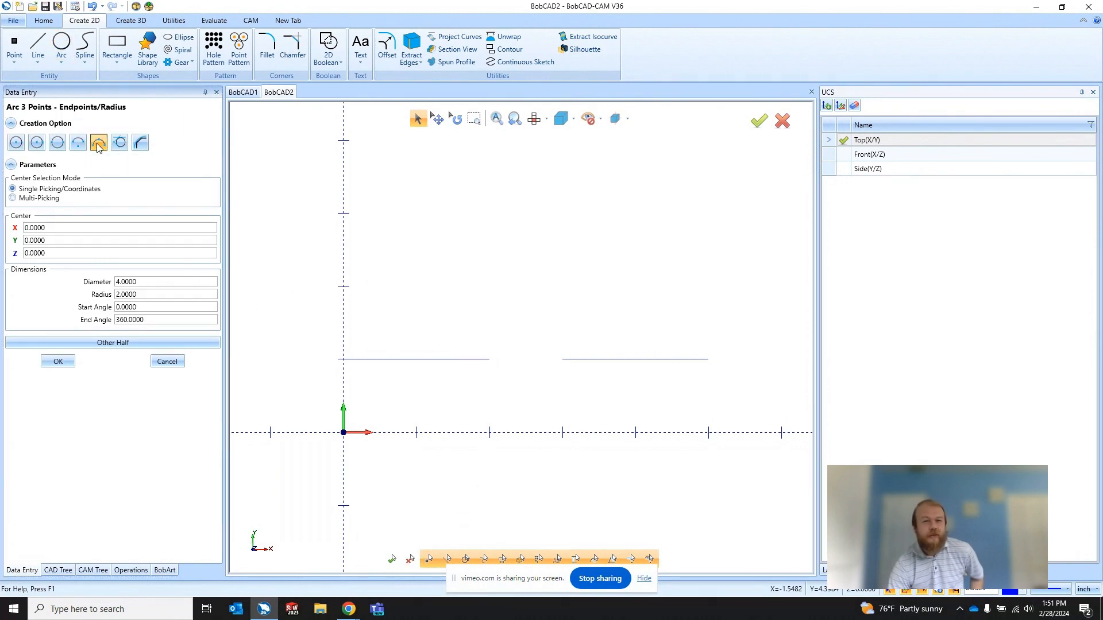
pyautogui.click(490, 360)
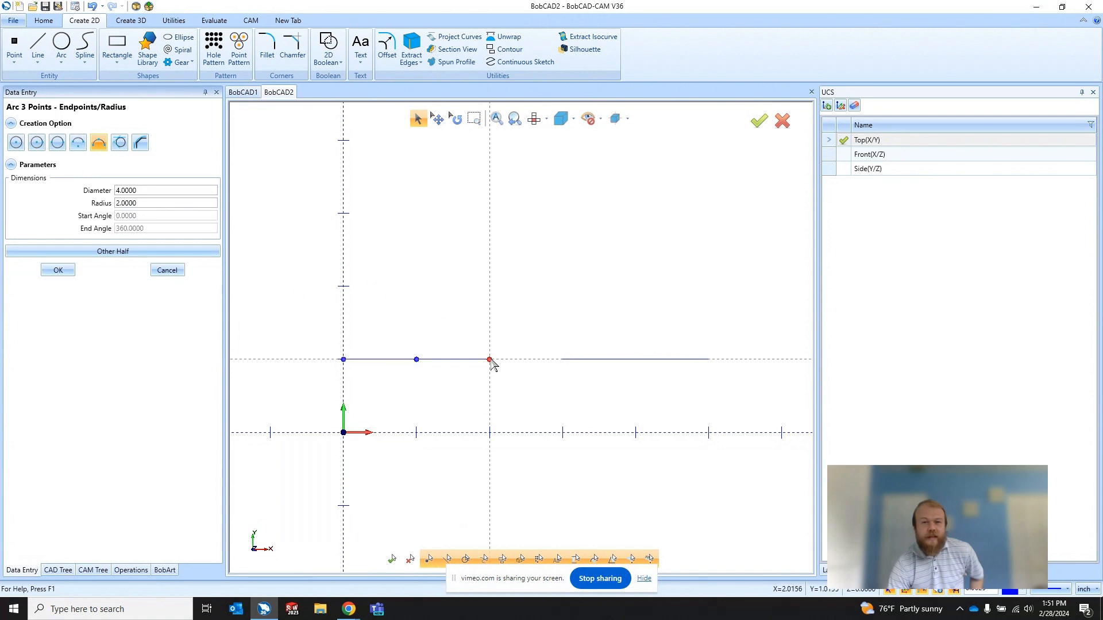
pyautogui.click(563, 360)
pyautogui.click(532, 348)
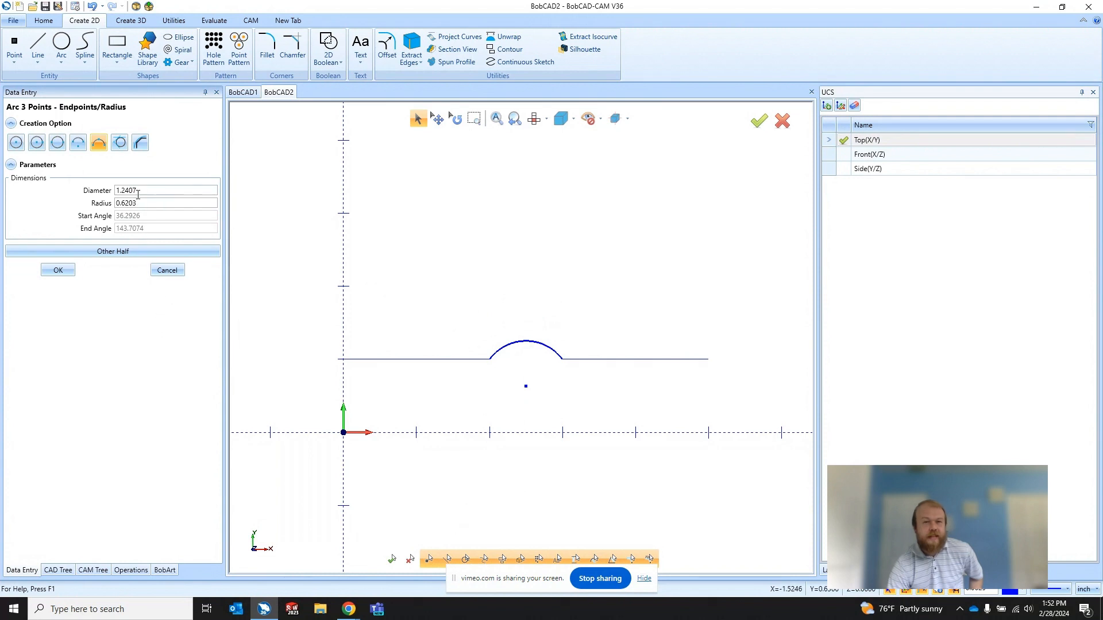
pyautogui.moveTo(140, 191); pyautogui.dragTo(93, 190)
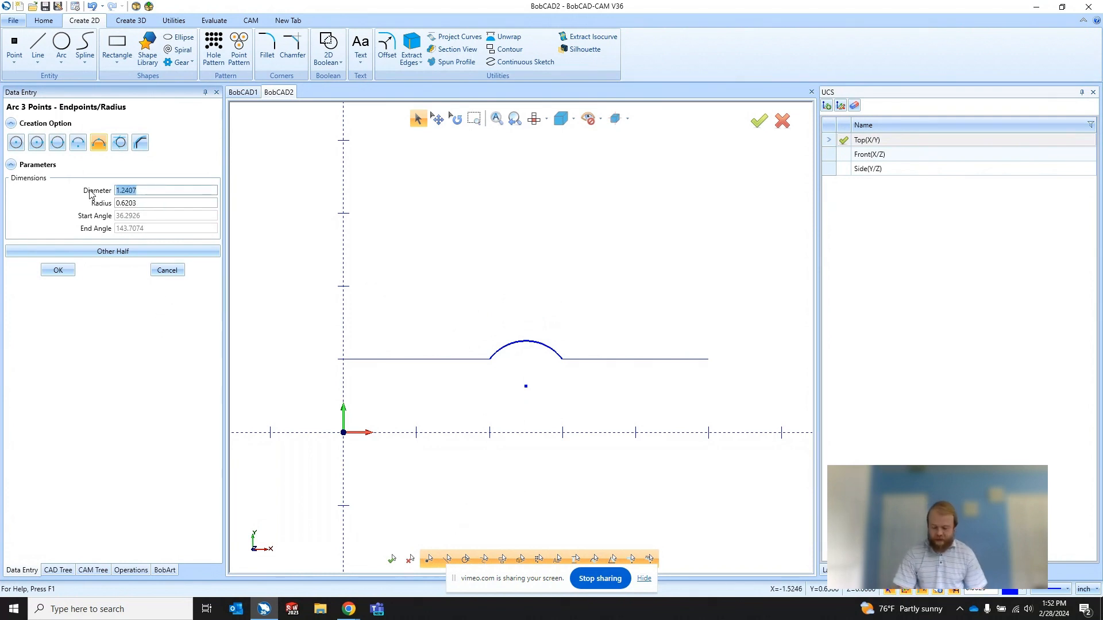
pyautogui.write('1.5')
pyautogui.press('Tab')
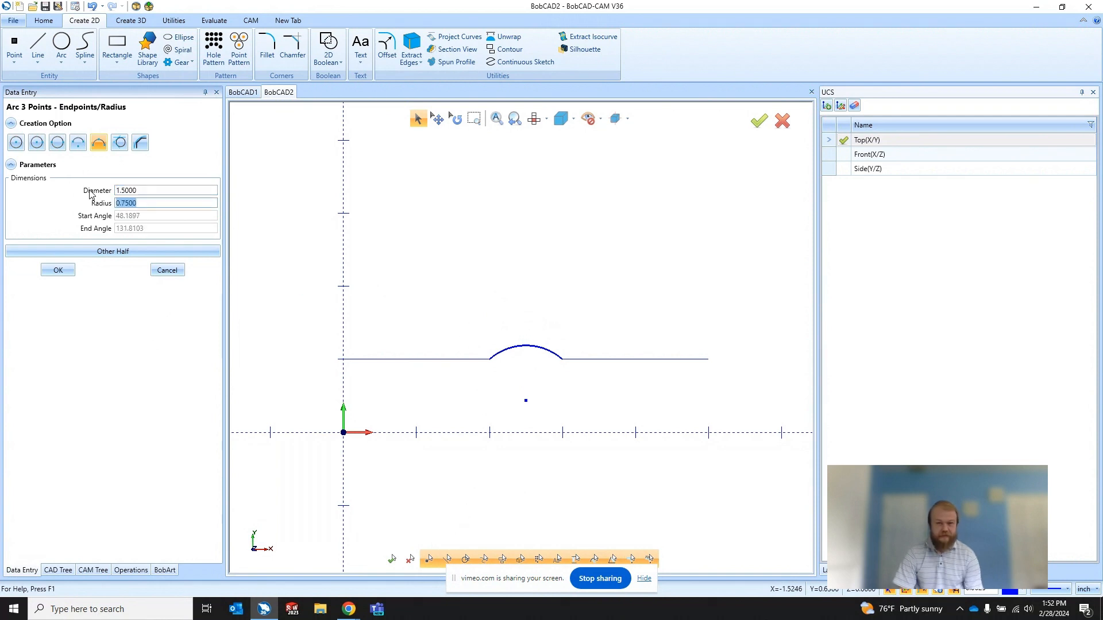
pyautogui.click(59, 271)
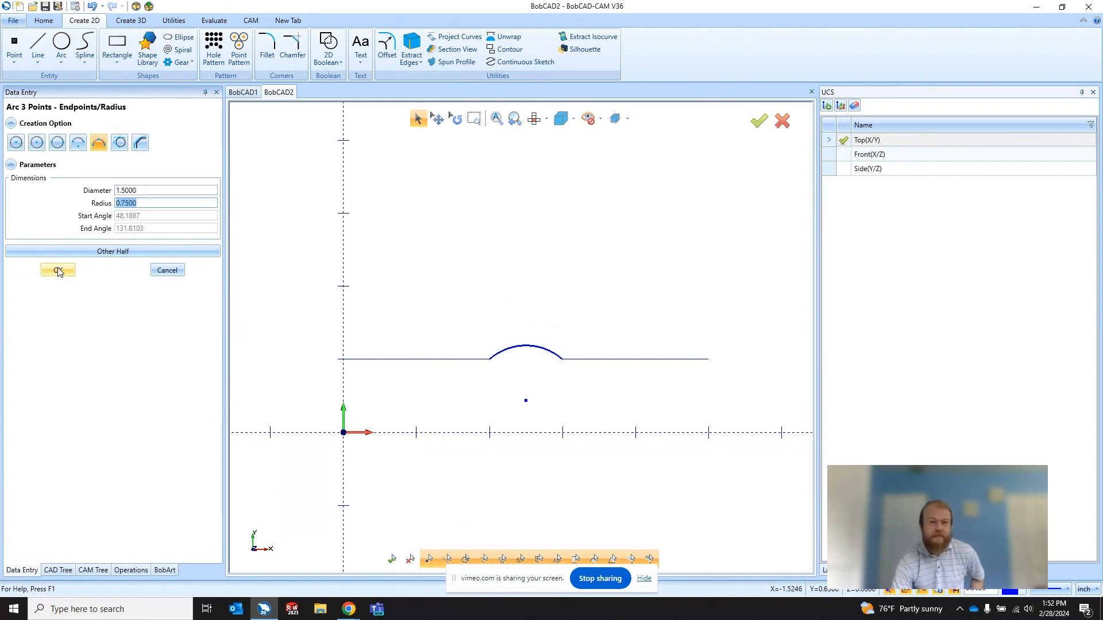
pyautogui.click(153, 269)
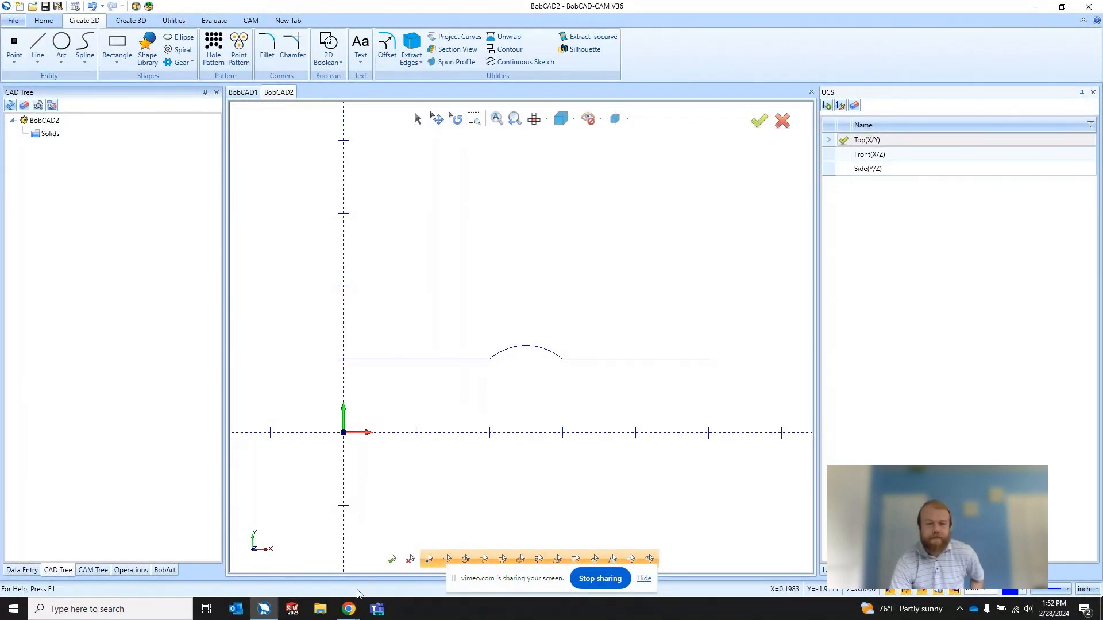
# Step: Set up a Revolve of the chained line-arc-line profile along the X axis and inspect its preview in 3D
pyautogui.moveTo(350, 606)
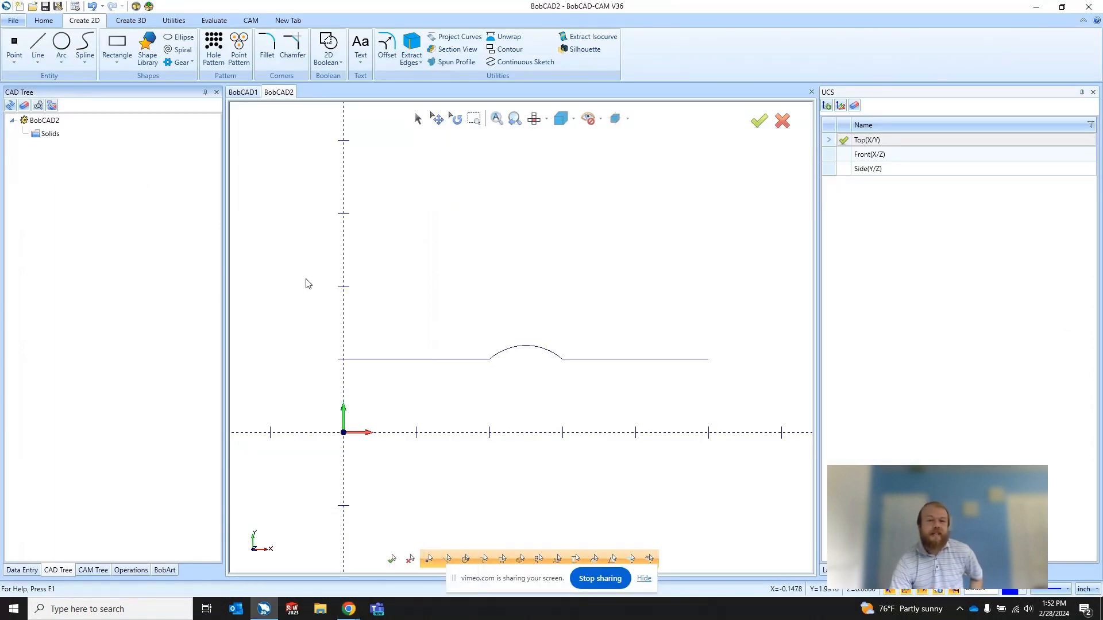
pyautogui.click(131, 21)
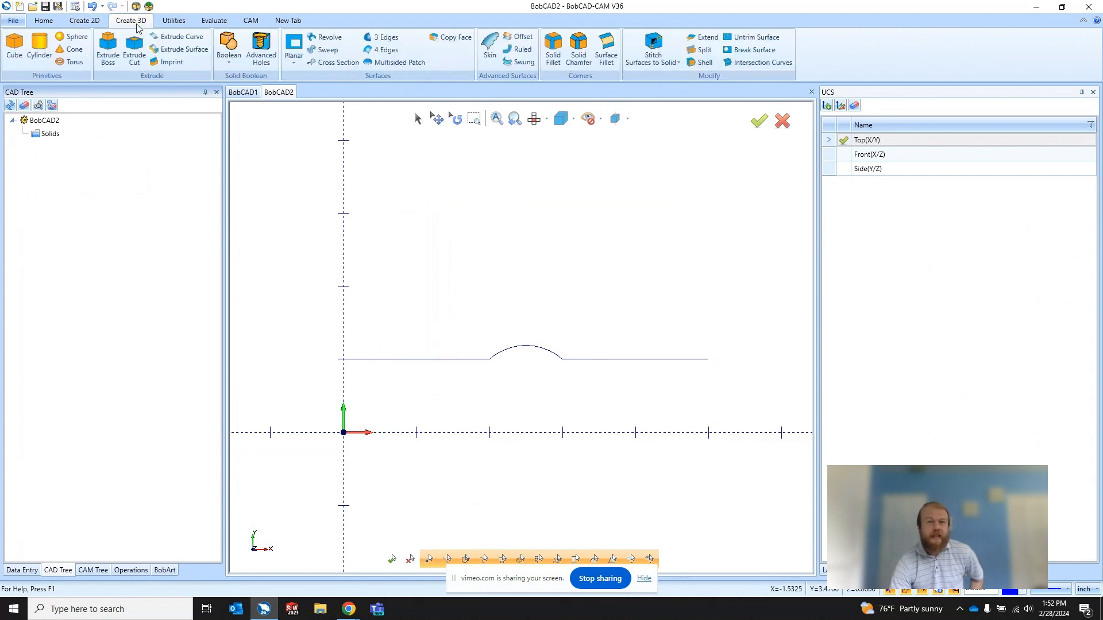
pyautogui.click(323, 38)
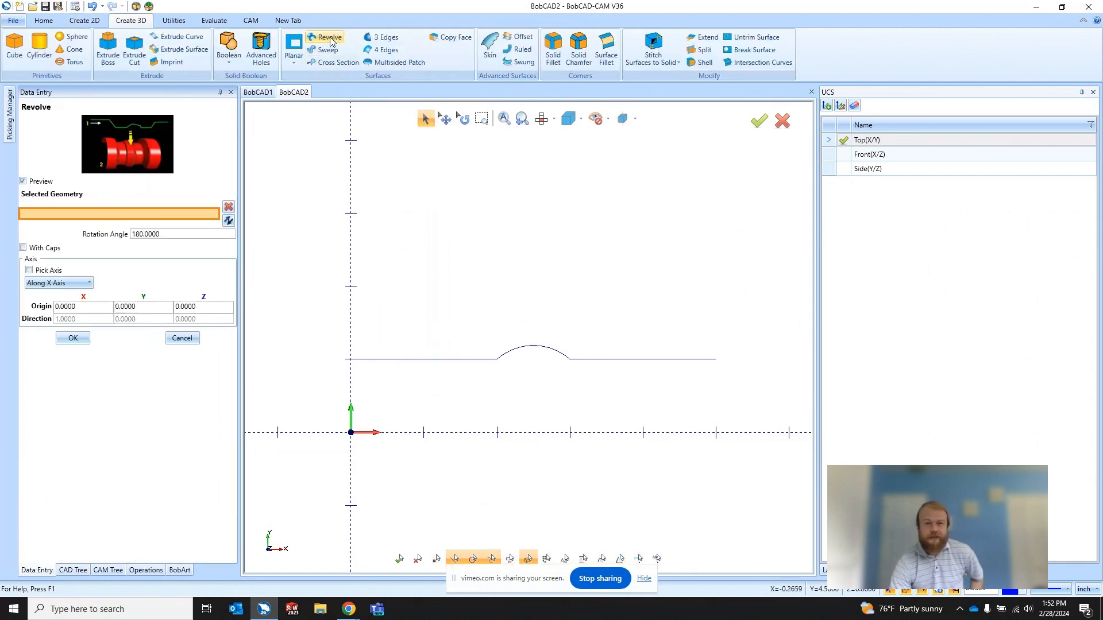
pyautogui.click(485, 360)
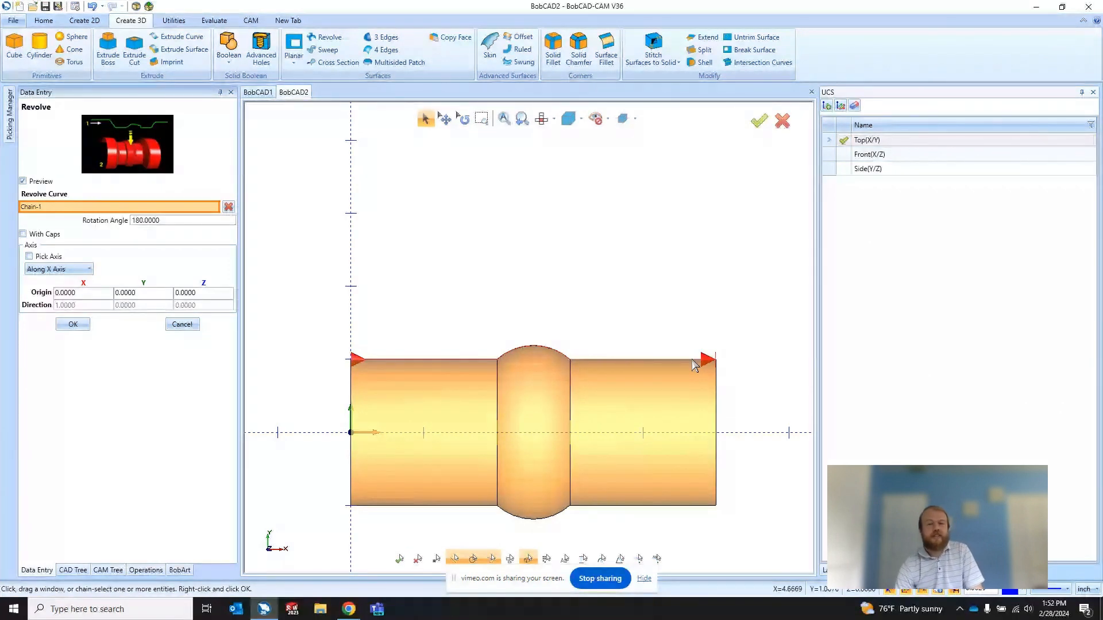
pyautogui.scroll(-2, 540, 337)
pyautogui.moveTo(522, 380); pyautogui.dragTo(553, 393, button='middle')
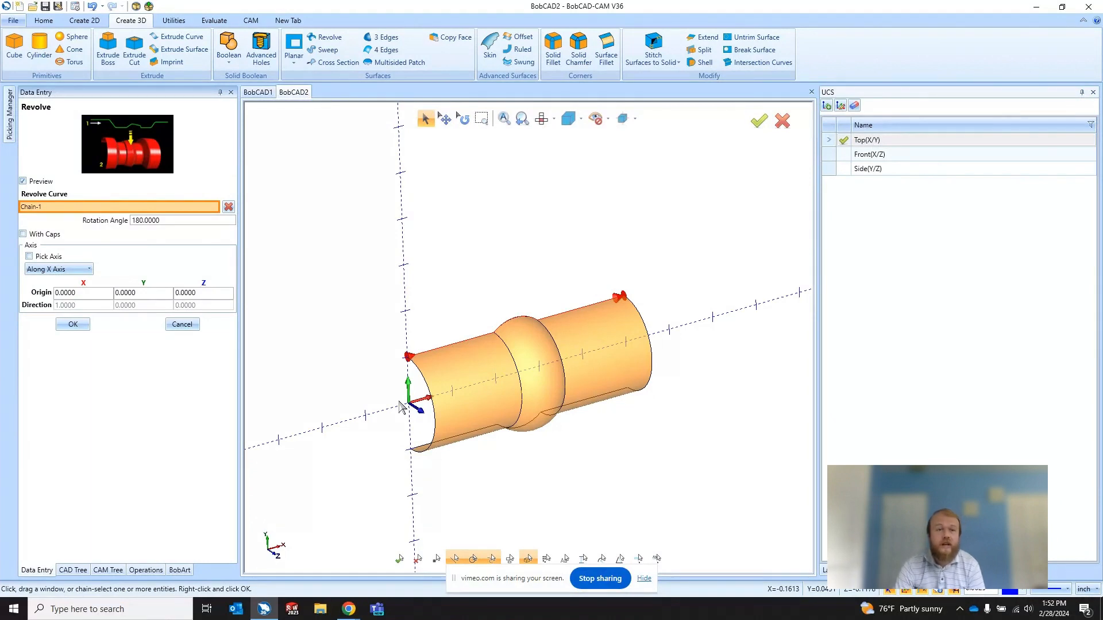
# Step: Set the revolve's rotation angle to 360 degrees, create the surface, and leave the command
pyautogui.moveTo(165, 221); pyautogui.dragTo(120, 224)
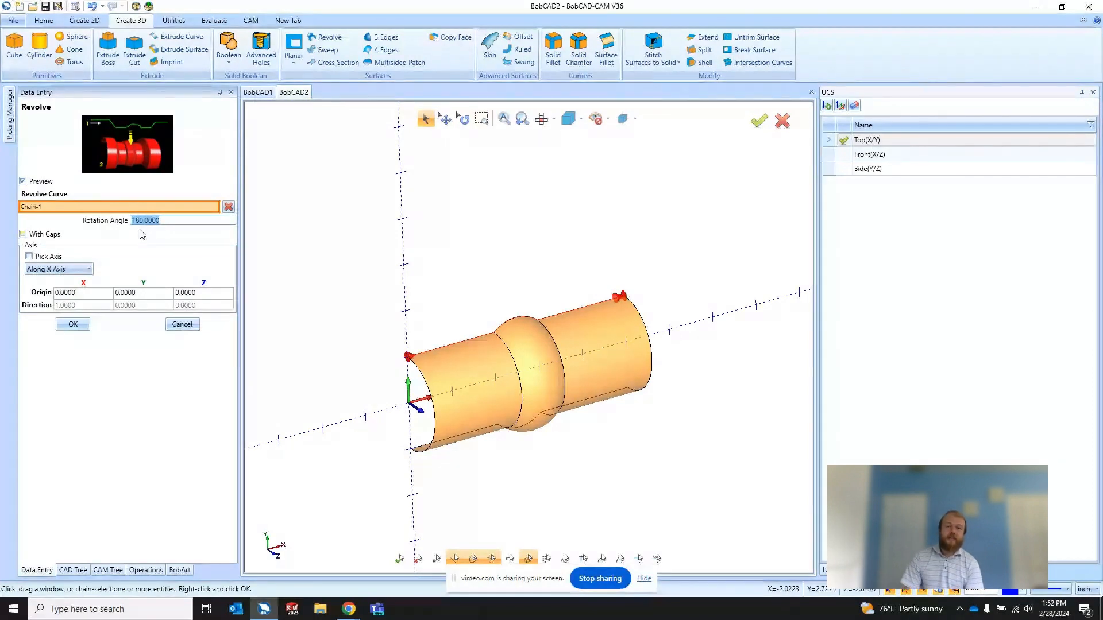
pyautogui.write('3')
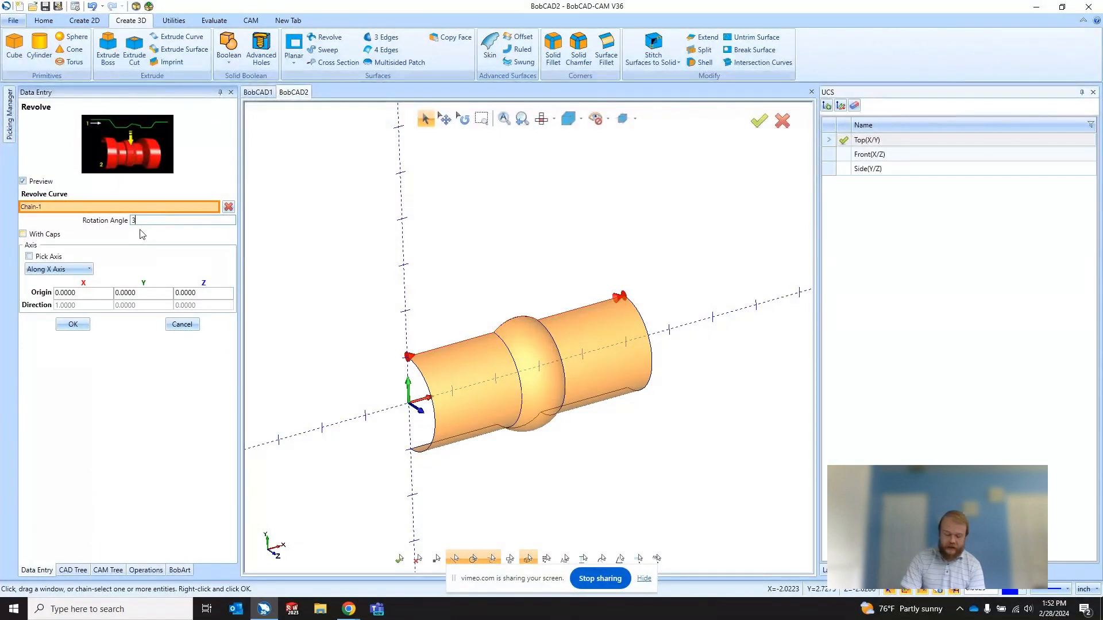
pyautogui.write('60')
pyautogui.press('Return')
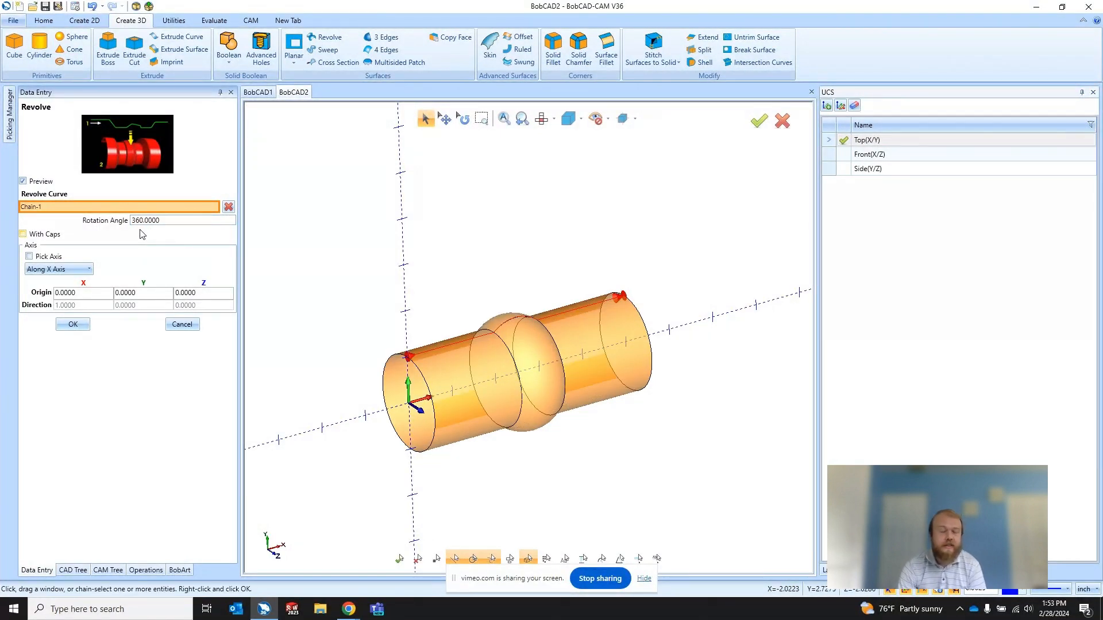
pyautogui.click(71, 324)
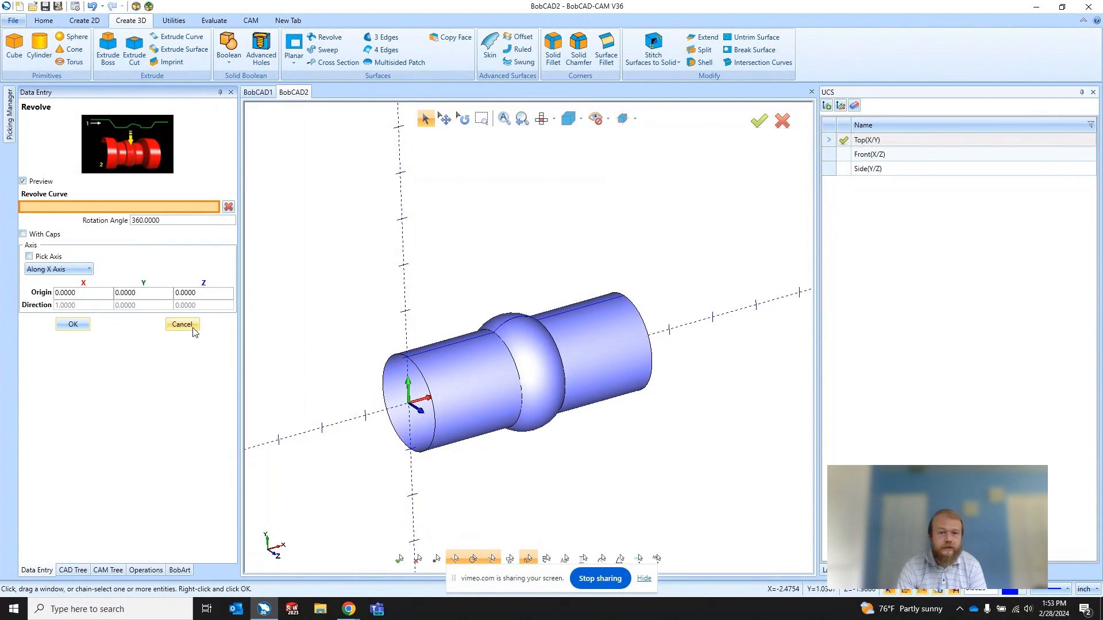
pyautogui.moveTo(553, 441); pyautogui.dragTo(567, 449, button='middle')
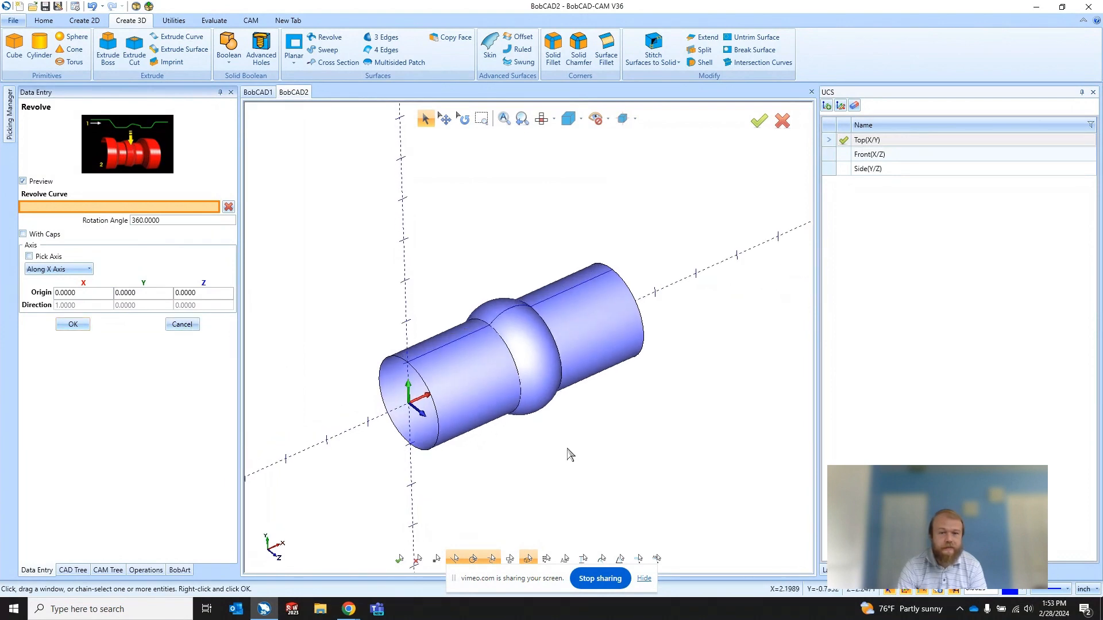
pyautogui.click(182, 324)
# Step: Cap both open circular ends of the revolved body with Planar surfaces
pyautogui.click(534, 119)
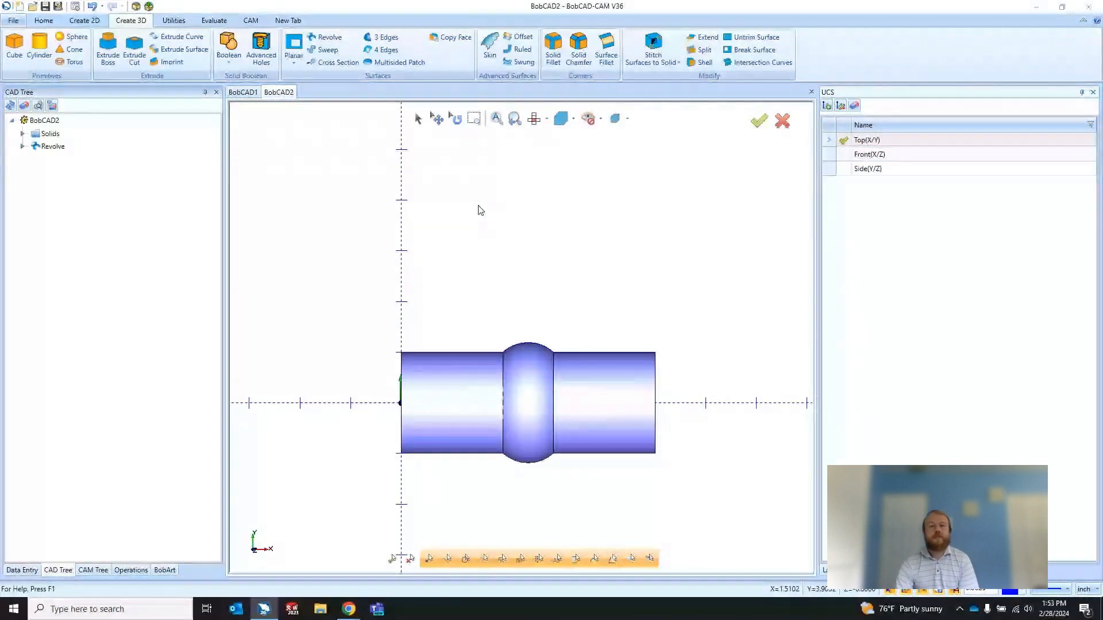
pyautogui.moveTo(455, 237); pyautogui.dragTo(365, 415, button='middle')
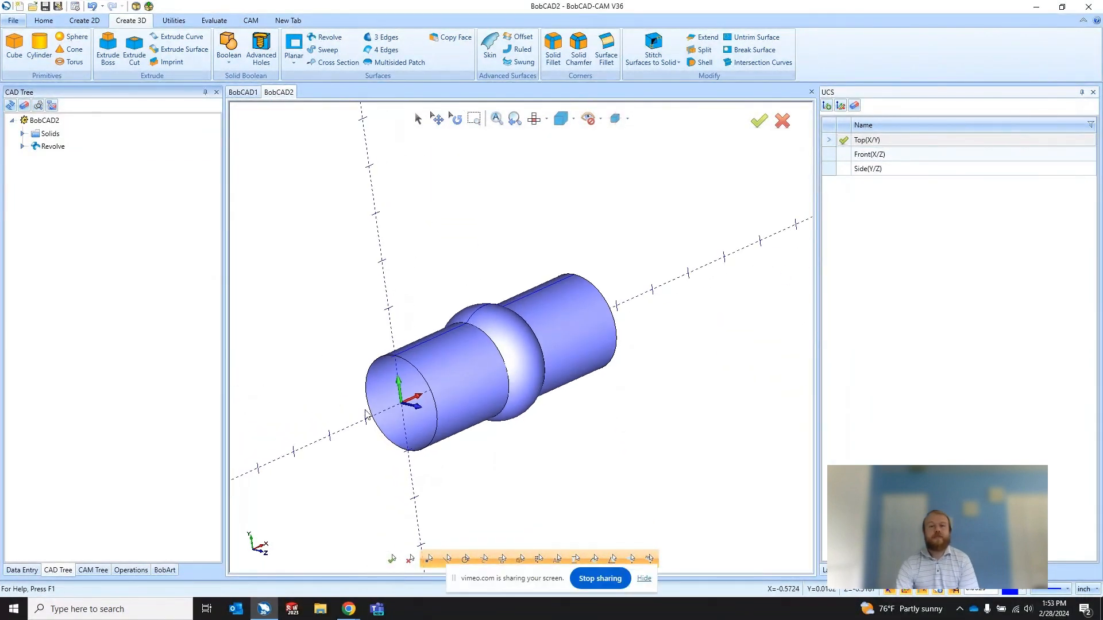
pyautogui.click(296, 46)
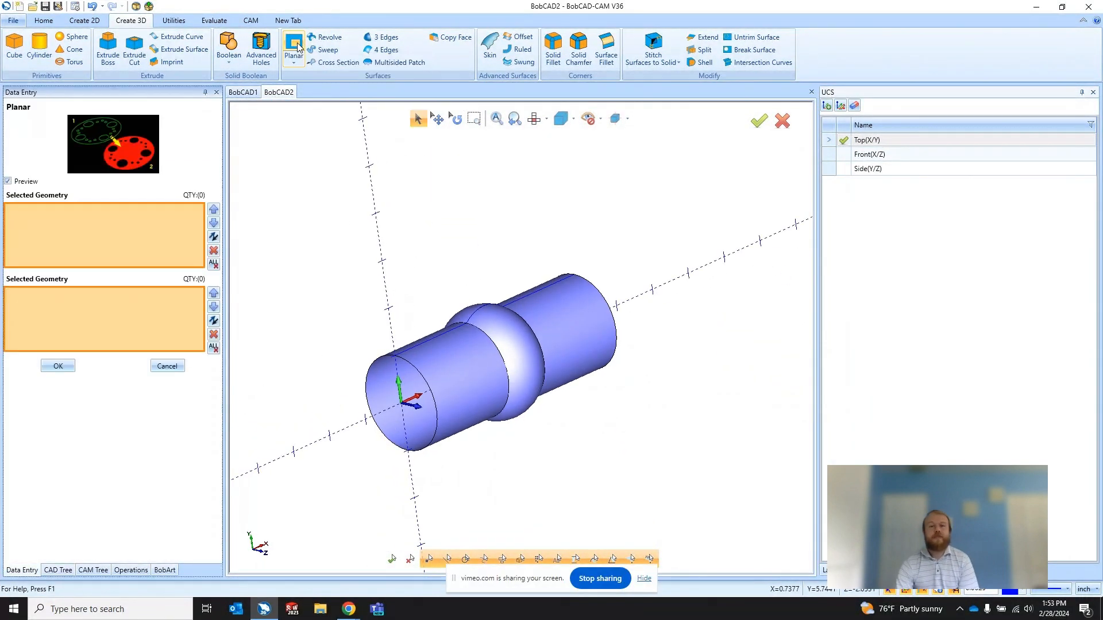
pyautogui.click(383, 360)
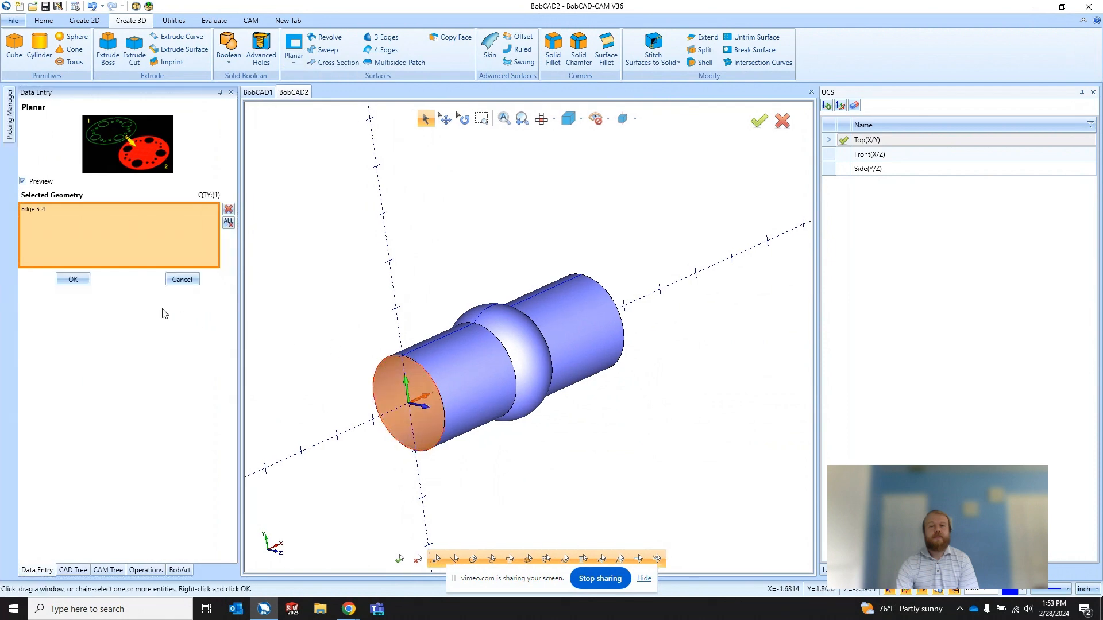
pyautogui.click(73, 279)
pyautogui.moveTo(605, 343); pyautogui.dragTo(571, 402, button='middle')
pyautogui.click(624, 424)
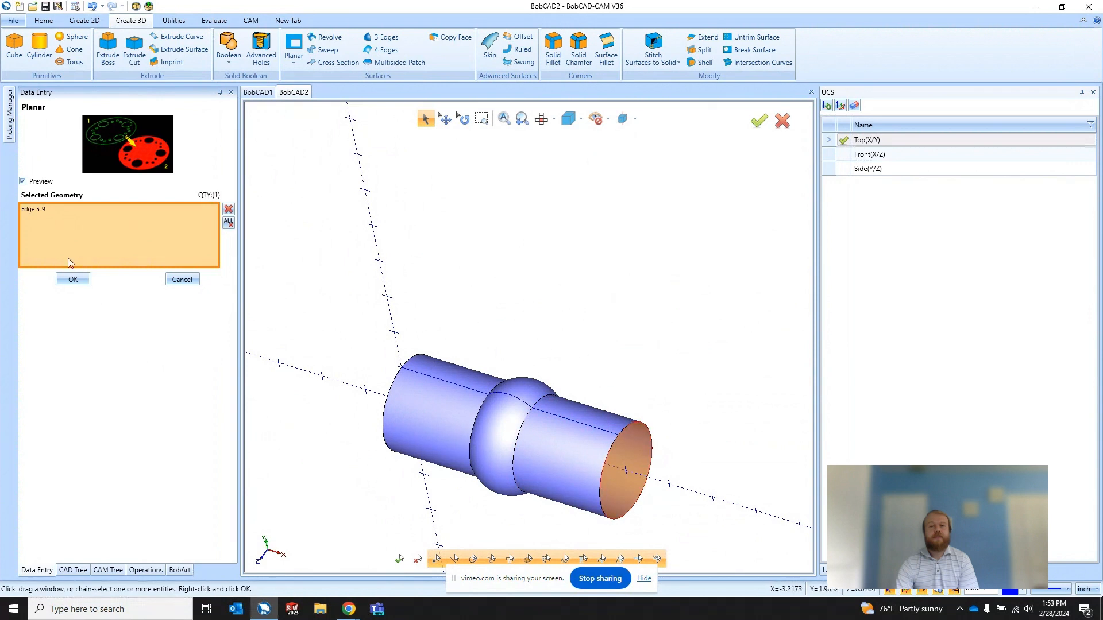
pyautogui.click(73, 279)
pyautogui.click(182, 280)
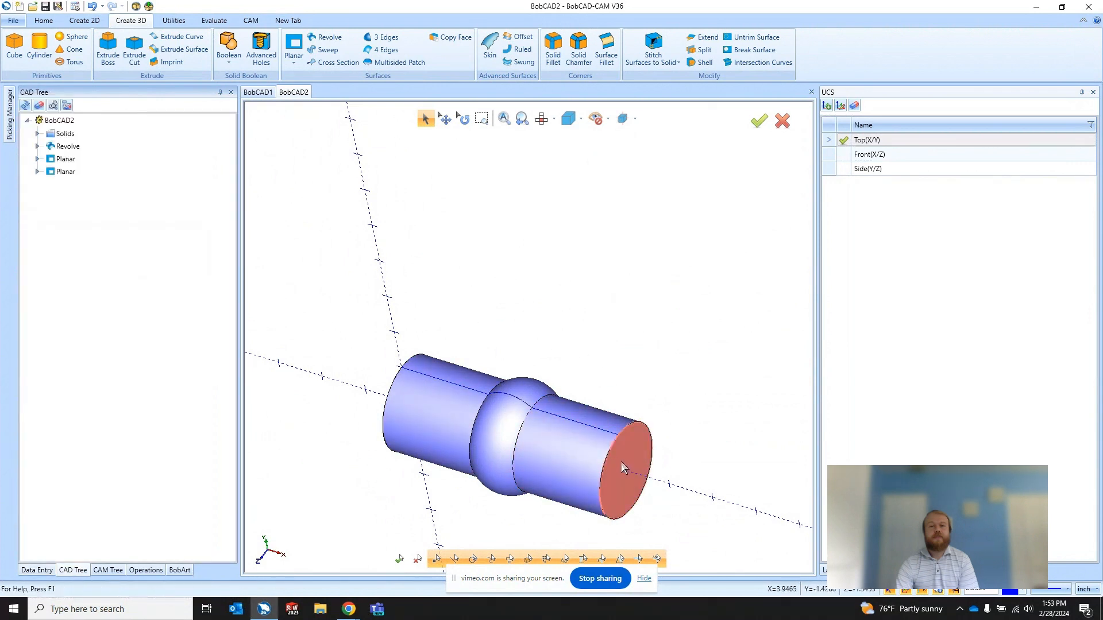
# Step: Stitch the revolved surface and both planar end caps into a solid and inspect it from the other end
pyautogui.click(666, 47)
pyautogui.moveTo(342, 284); pyautogui.dragTo(451, 371)
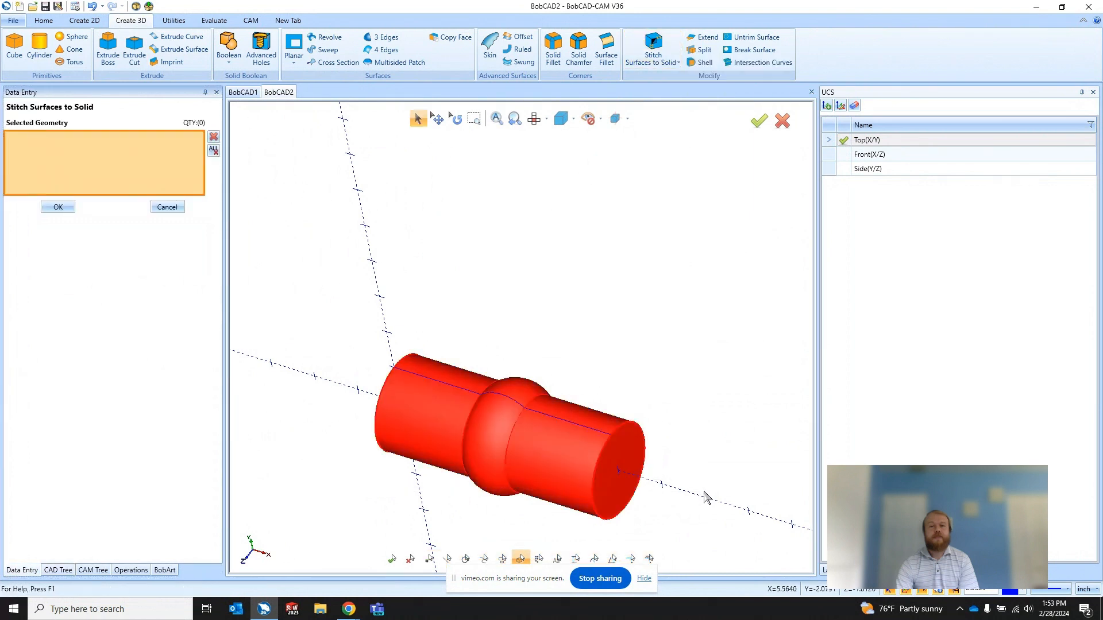
pyautogui.click(58, 208)
pyautogui.click(168, 207)
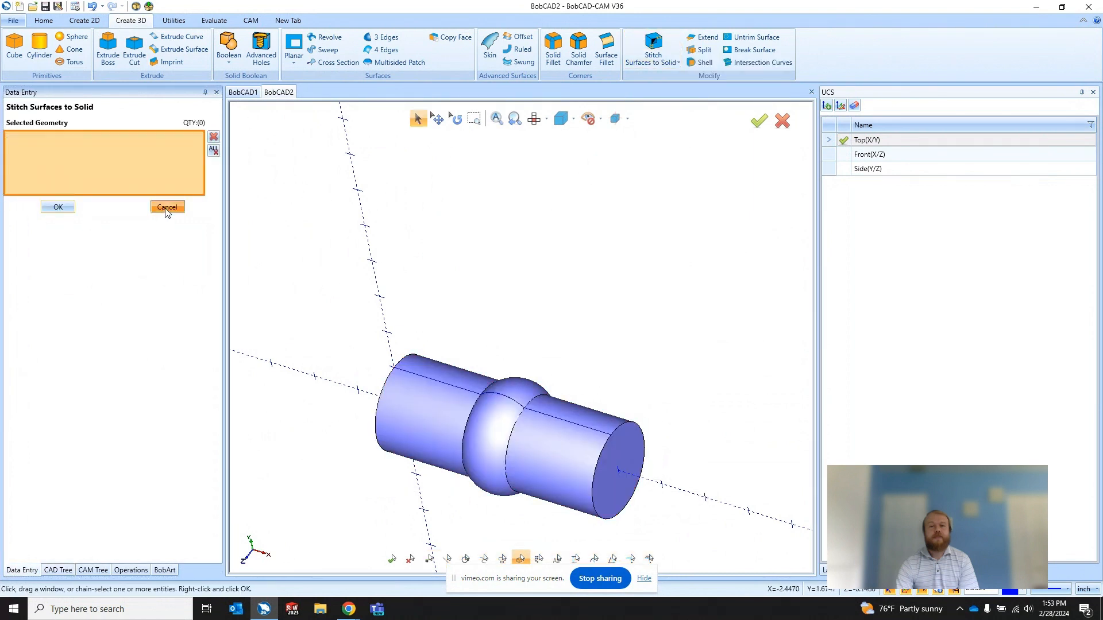
pyautogui.click(418, 119)
pyautogui.click(468, 405)
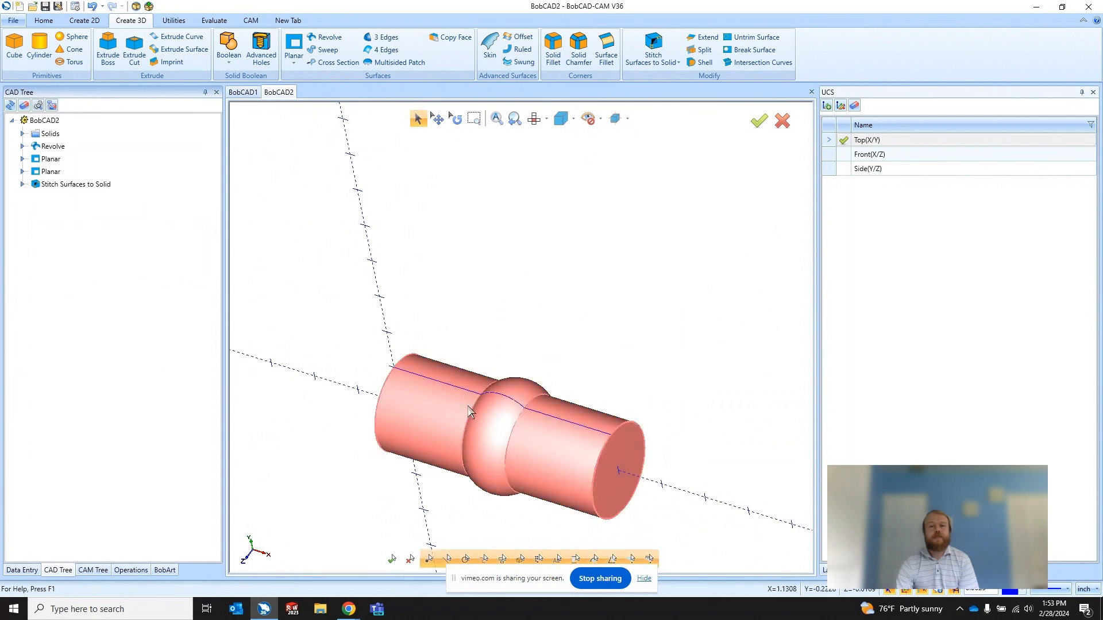
pyautogui.scroll(-2, 467, 404)
pyautogui.moveTo(470, 407); pyautogui.dragTo(558, 371, button='middle')
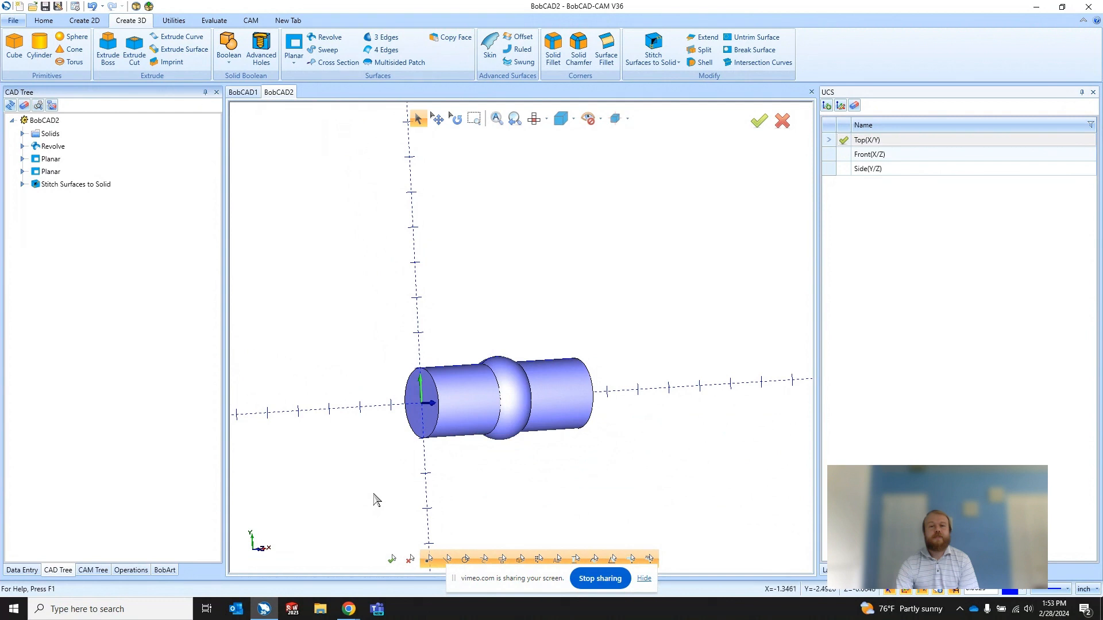
pyautogui.moveTo(352, 609)
pyautogui.click(301, 567)
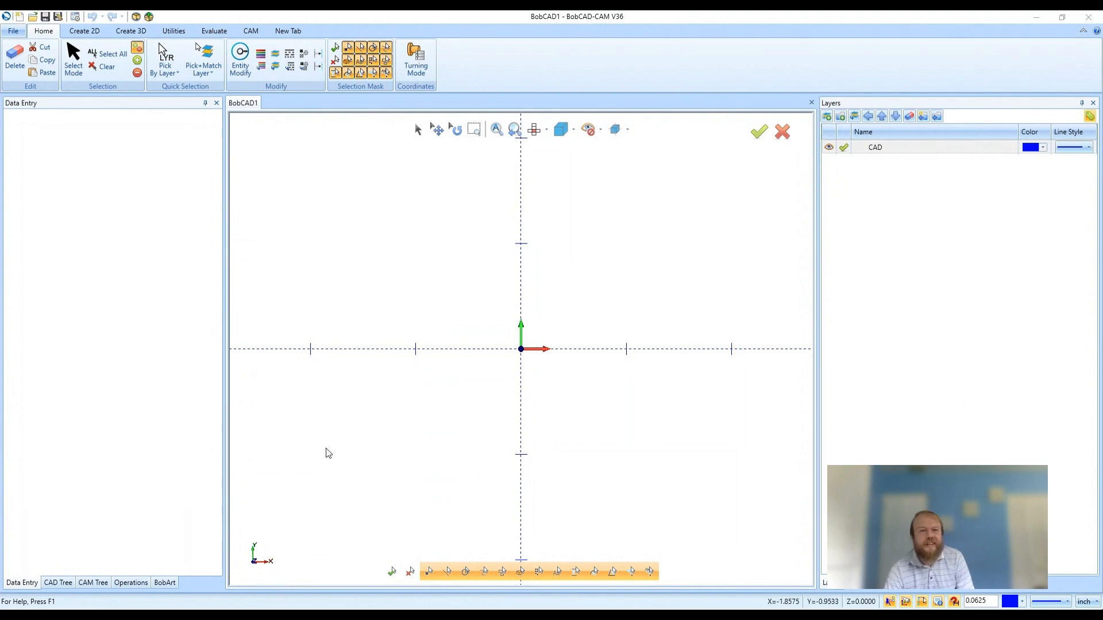
# Step: Look over the support and licensing options on the Help page and return to the empty drawing
pyautogui.click(131, 31)
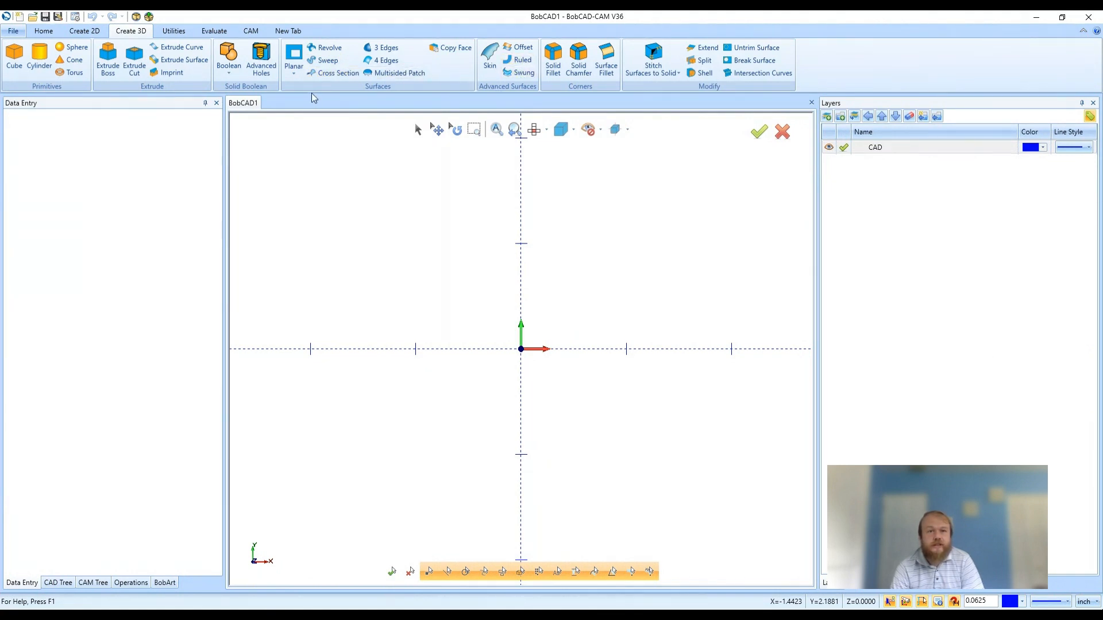
pyautogui.click(20, 34)
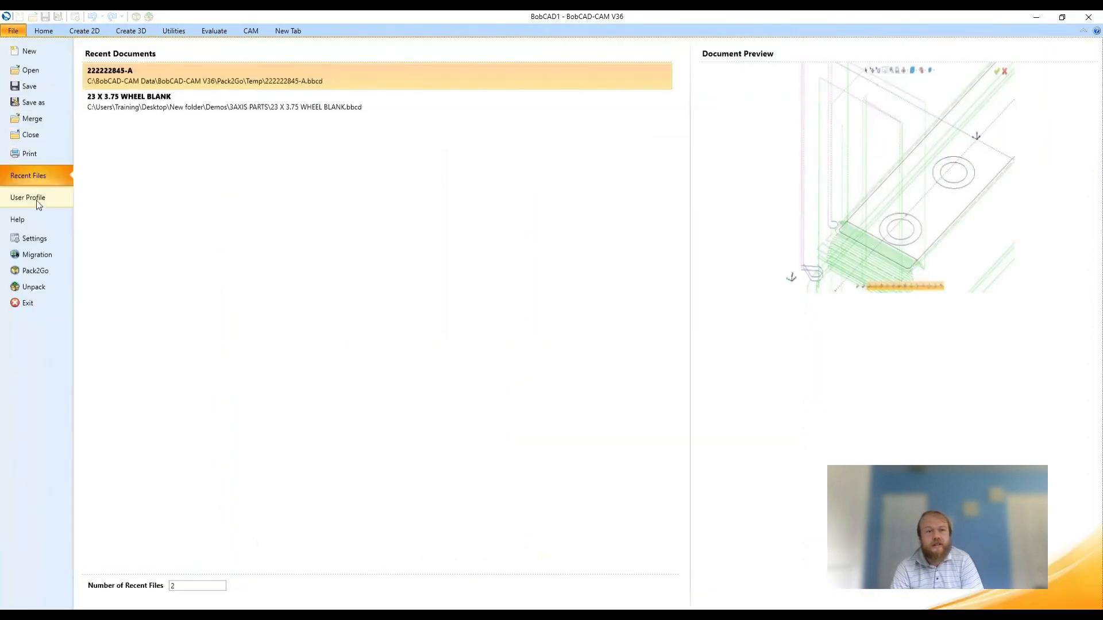
pyautogui.click(38, 220)
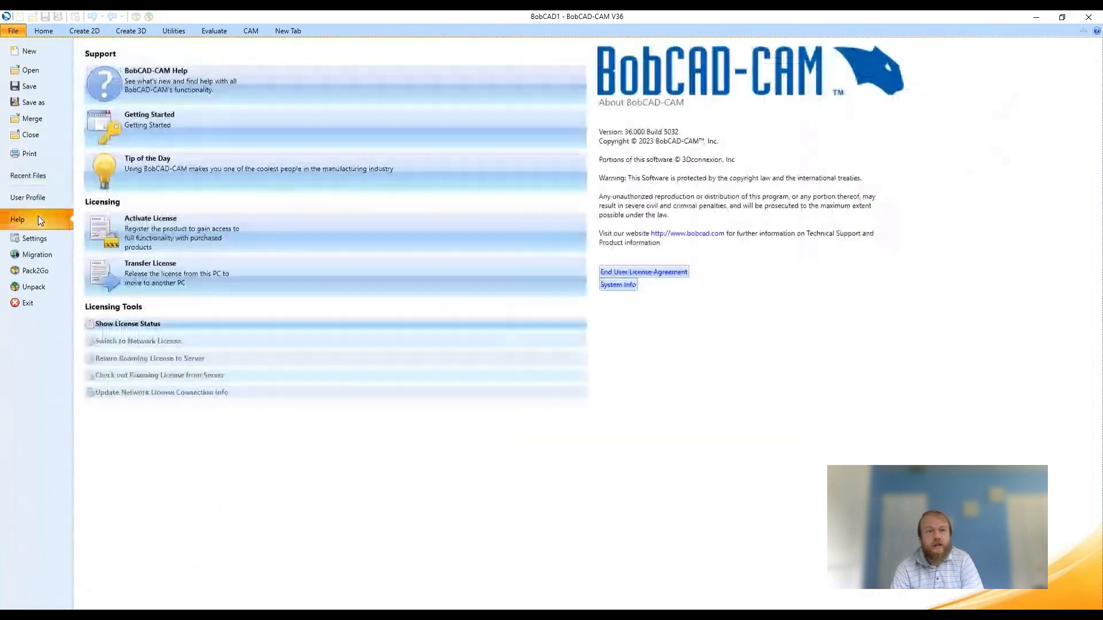
pyautogui.click(43, 31)
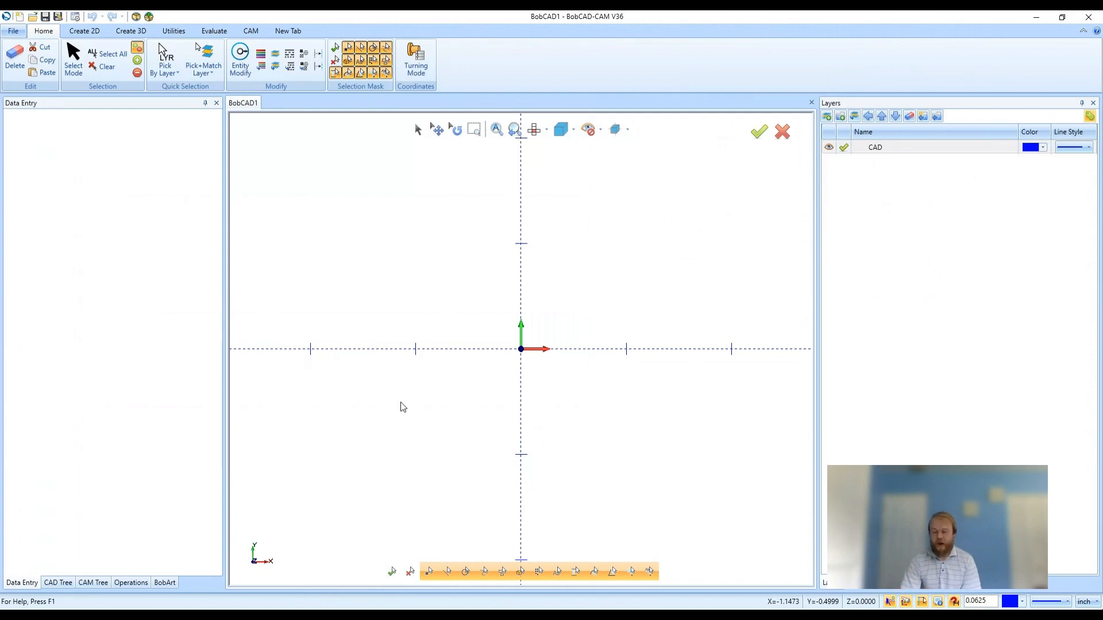
# Step: Create a 2 × 2 × 2 cube centred at about X 3.19, Y 2.56, Z 0
pyautogui.click(62, 584)
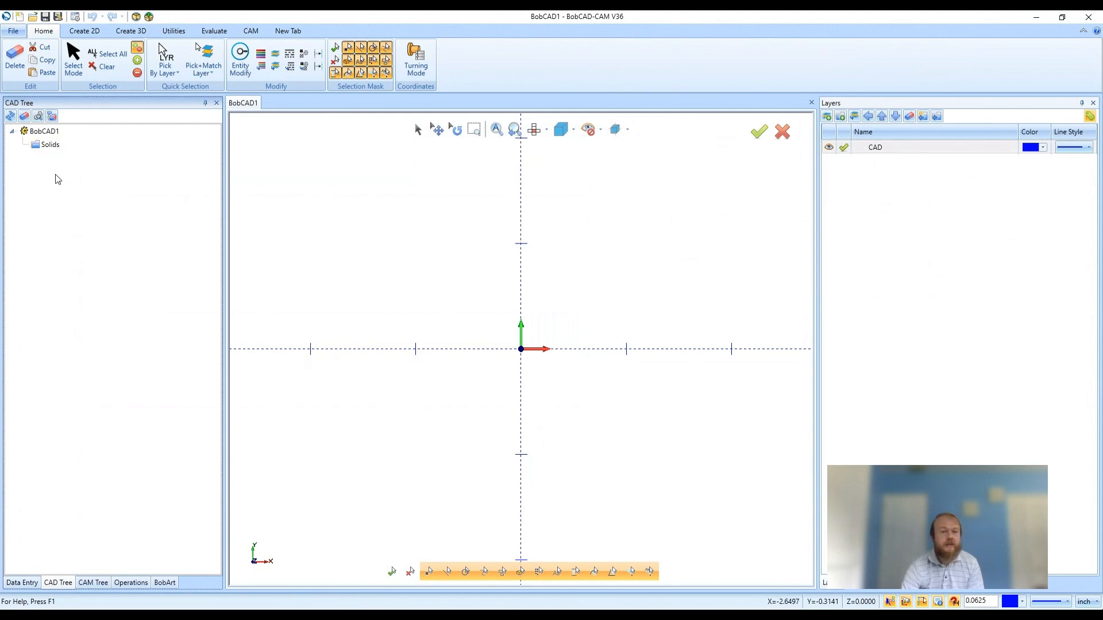
pyautogui.click(141, 34)
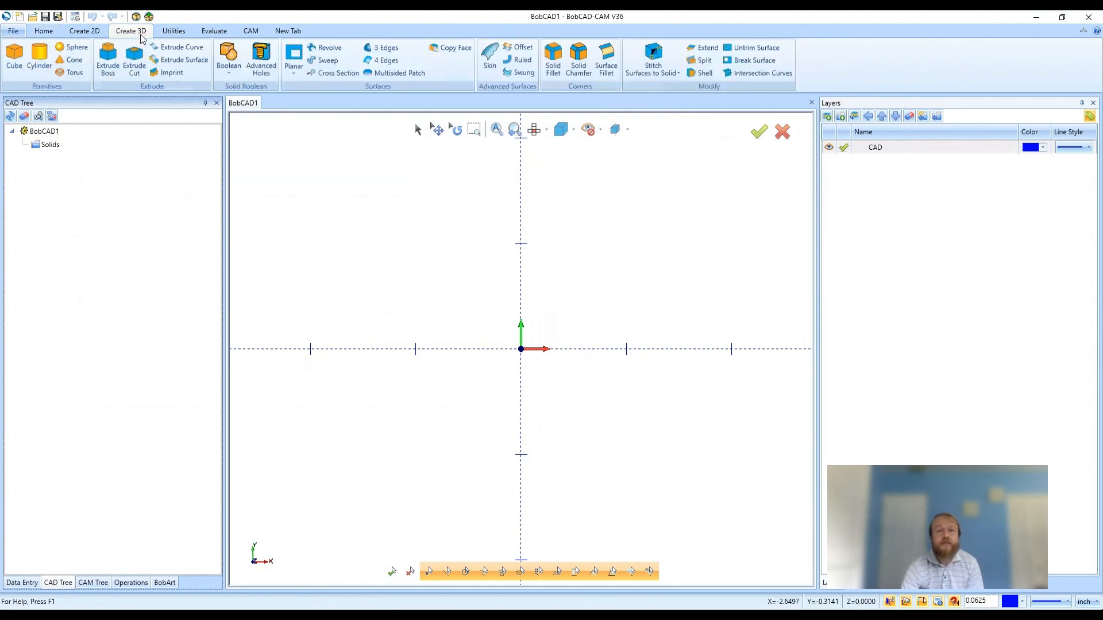
pyautogui.click(108, 60)
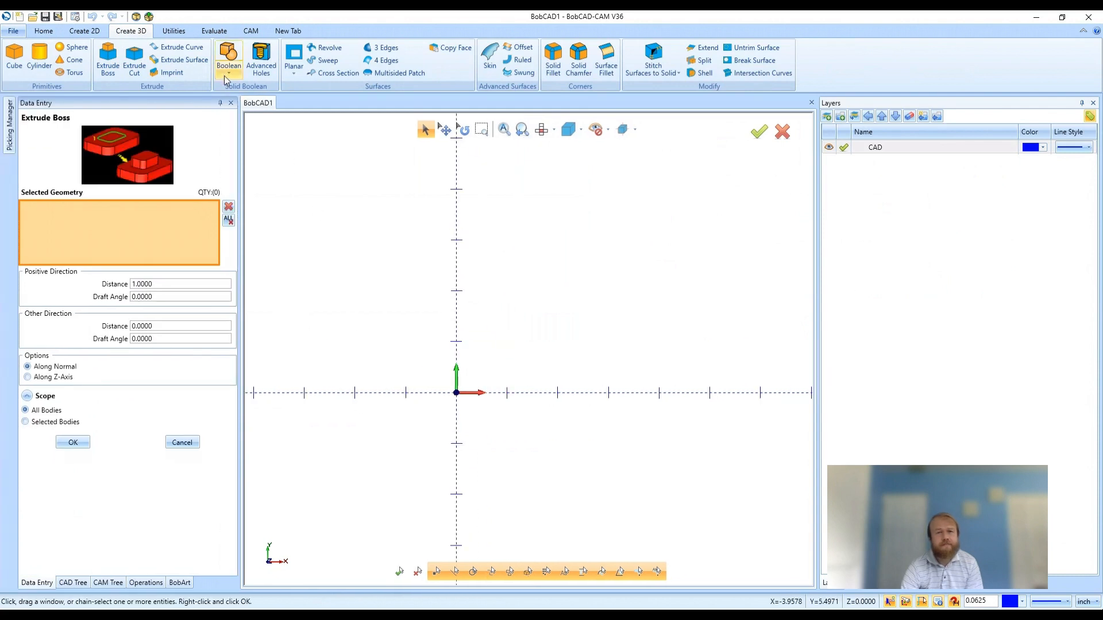
pyautogui.click(15, 58)
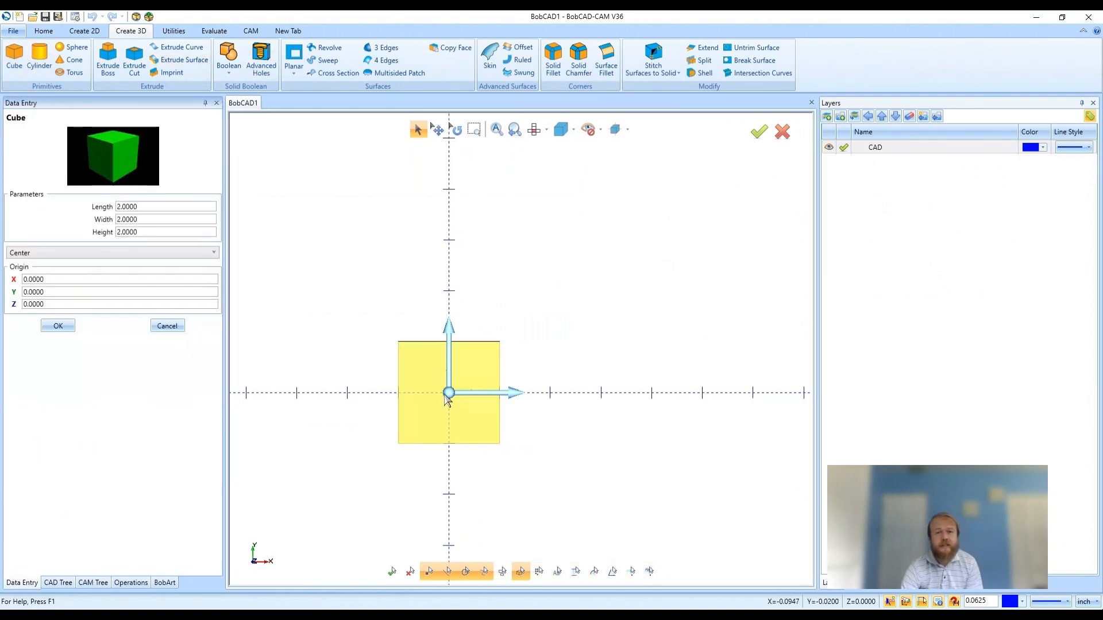
pyautogui.moveTo(449, 394); pyautogui.dragTo(610, 263)
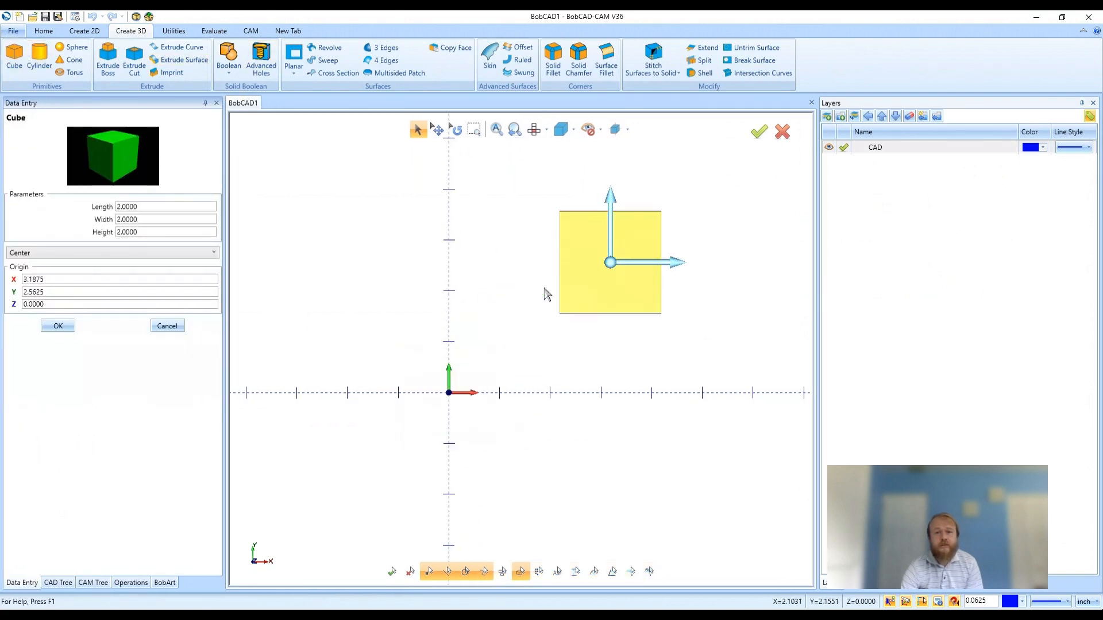
pyautogui.click(58, 326)
pyautogui.click(167, 326)
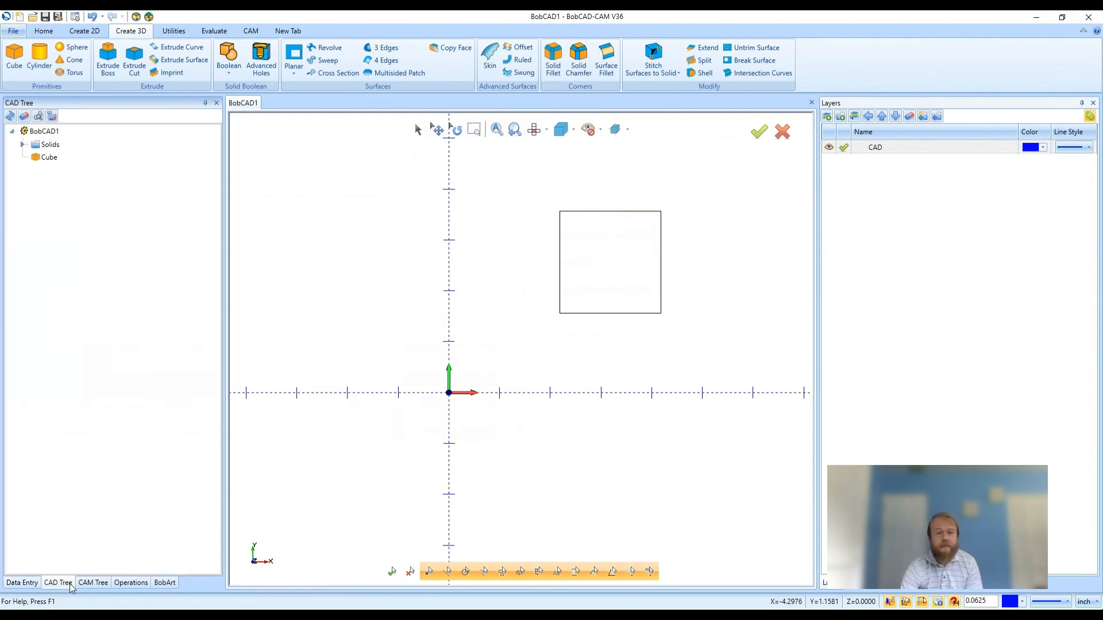
# Step: Reopen the cube feature from the drawing's history to review its parameters in 3D, and leave without changes
pyautogui.click(56, 160)
pyautogui.moveTo(631, 451); pyautogui.dragTo(499, 315, button='middle')
pyautogui.click(122, 161)
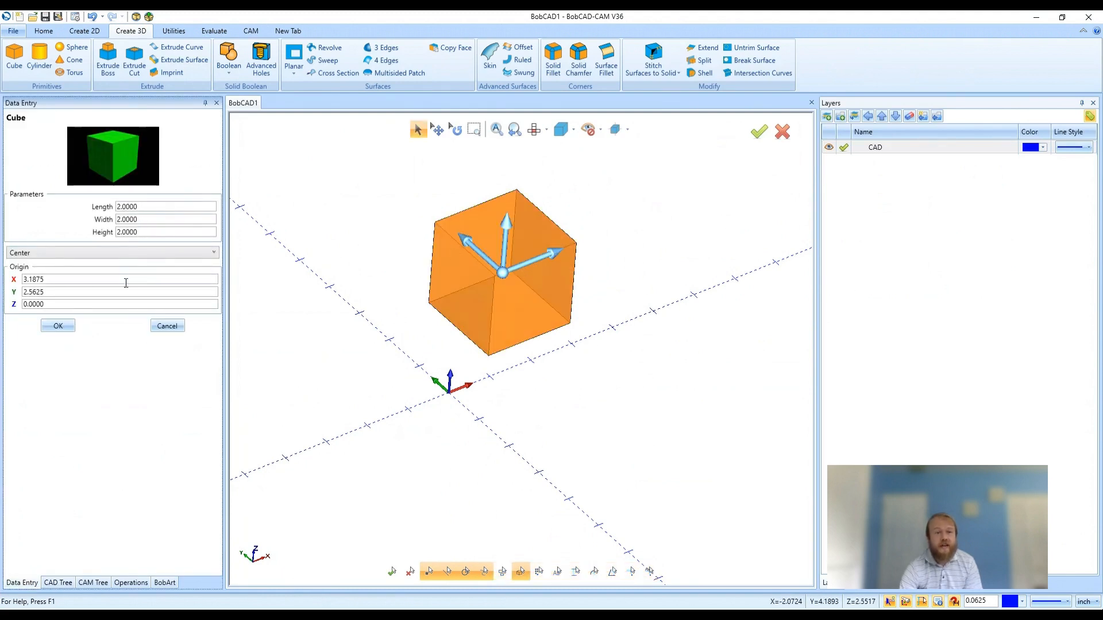
pyautogui.click(175, 328)
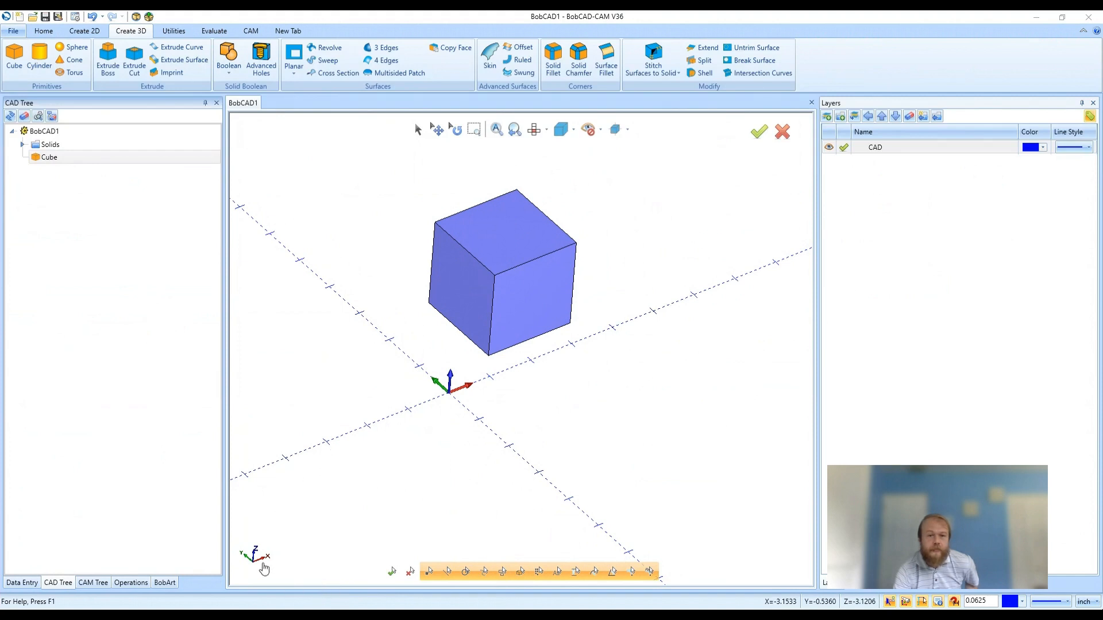
pyautogui.moveTo(405, 388); pyautogui.dragTo(431, 378, button='middle')
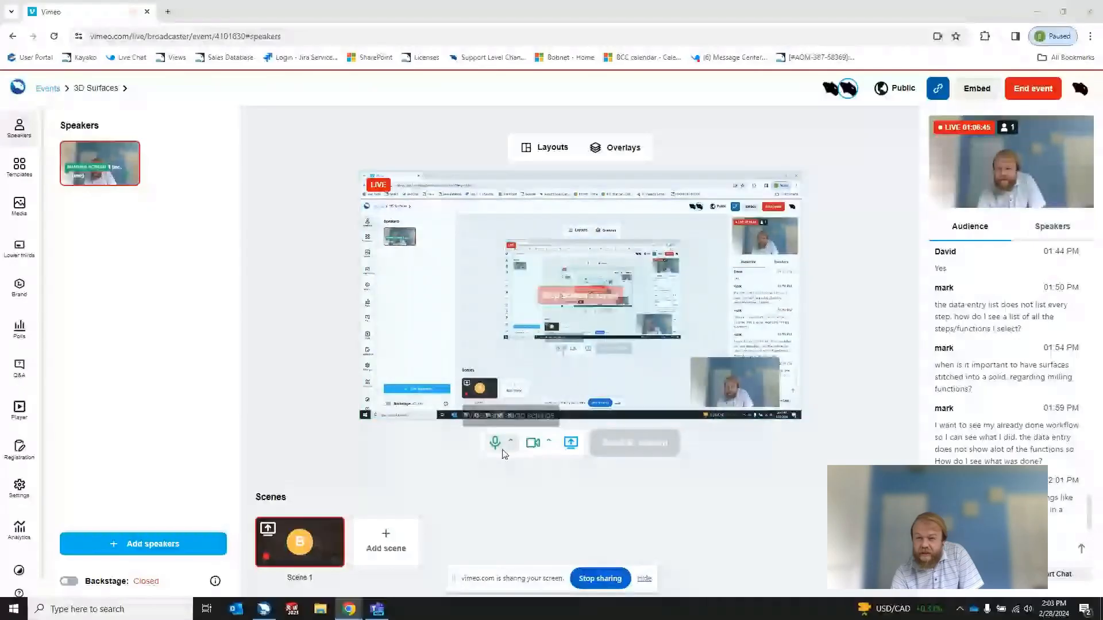
# Step: Switch back to BobCAD-CAM, leave the Swung command, and view the circle and line chain from the top
pyautogui.click(1037, 11)
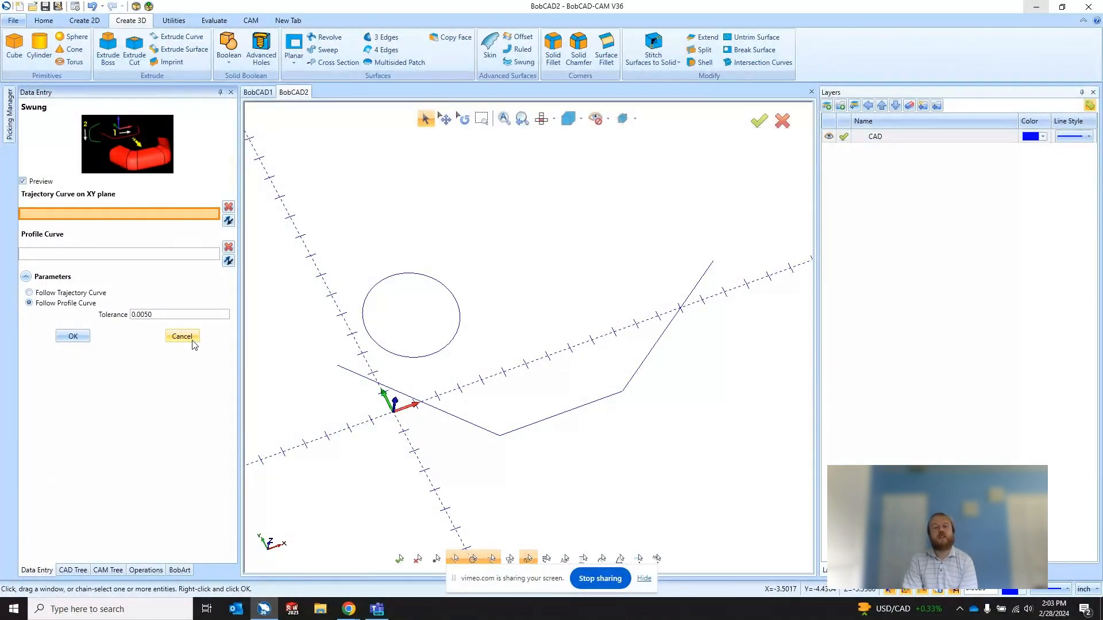
pyautogui.click(193, 341)
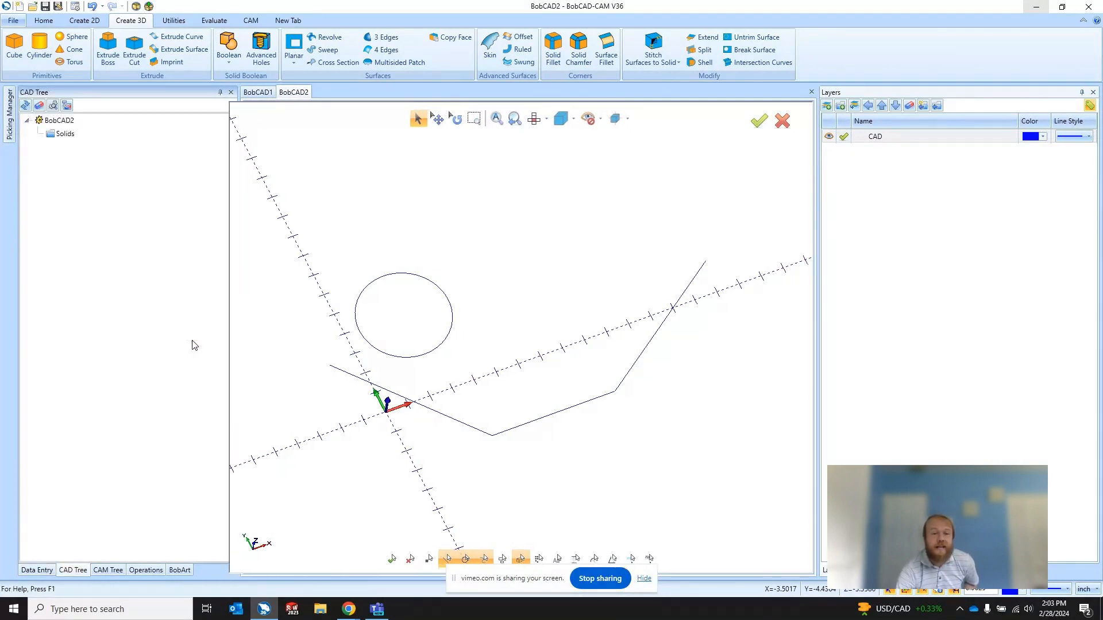
pyautogui.click(534, 118)
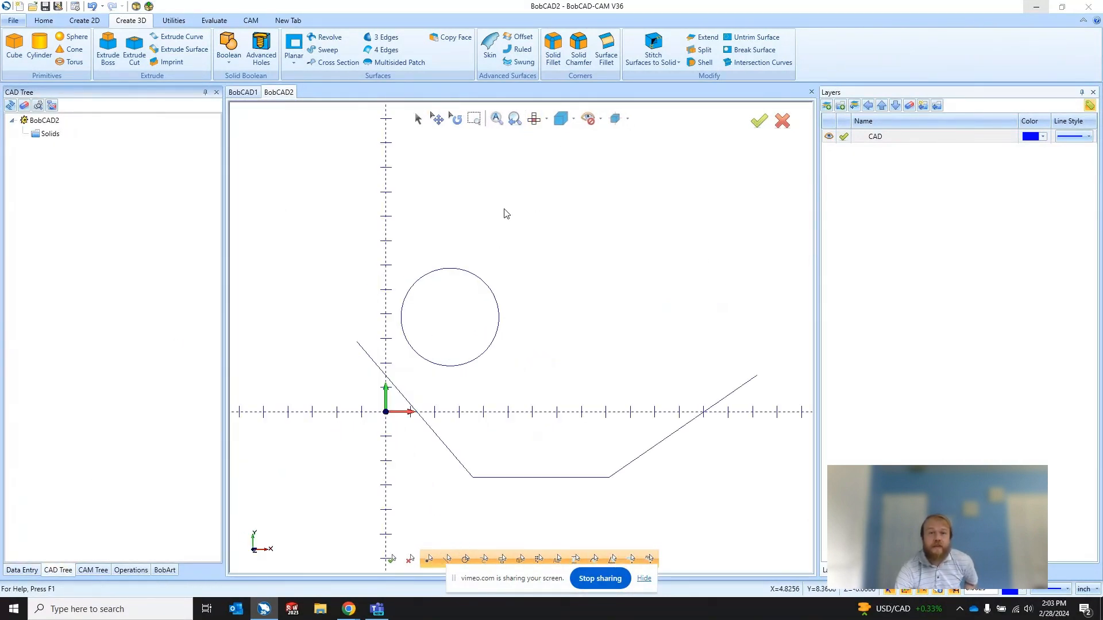
pyautogui.click(417, 116)
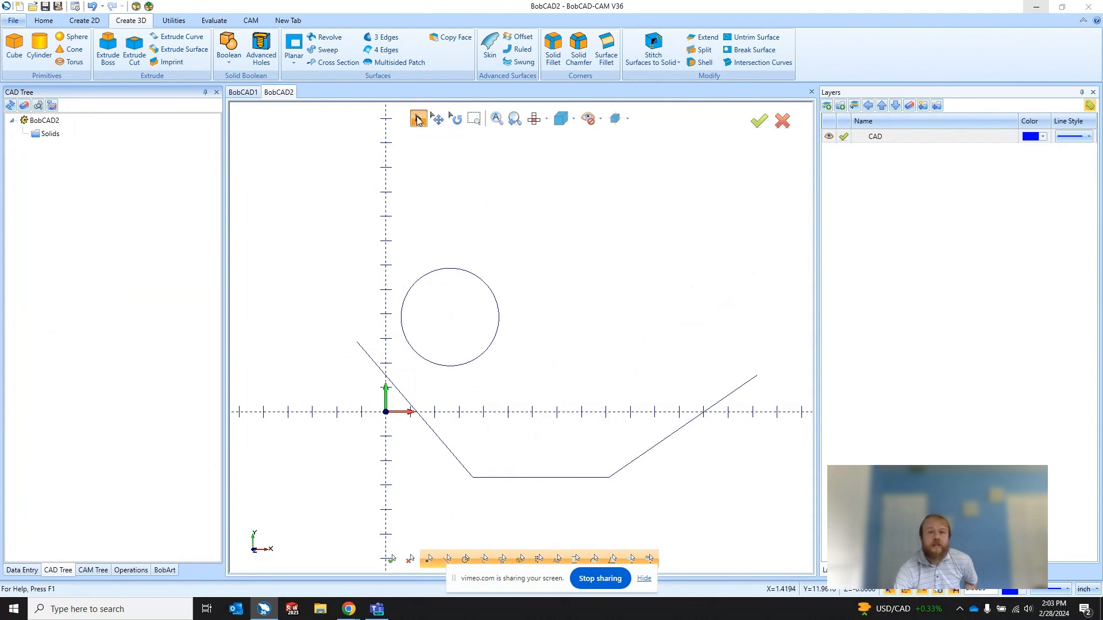
# Step: Set the circle's diameter to 2 and bring up the drawing's feature history
pyautogui.click(452, 270)
pyautogui.click(452, 270)
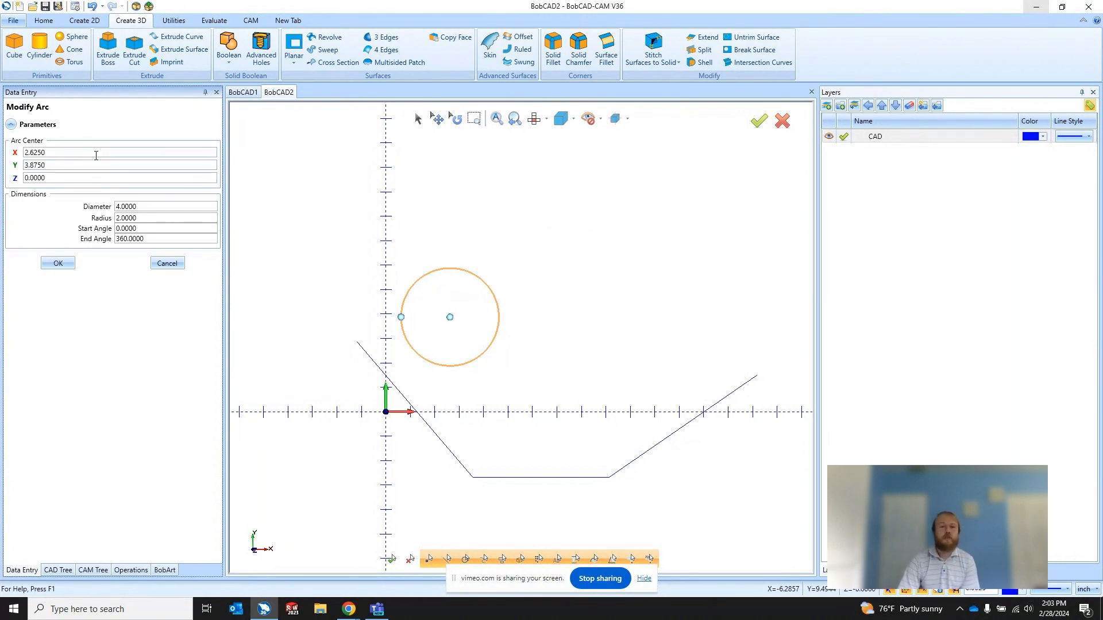
pyautogui.moveTo(163, 207); pyautogui.dragTo(98, 211)
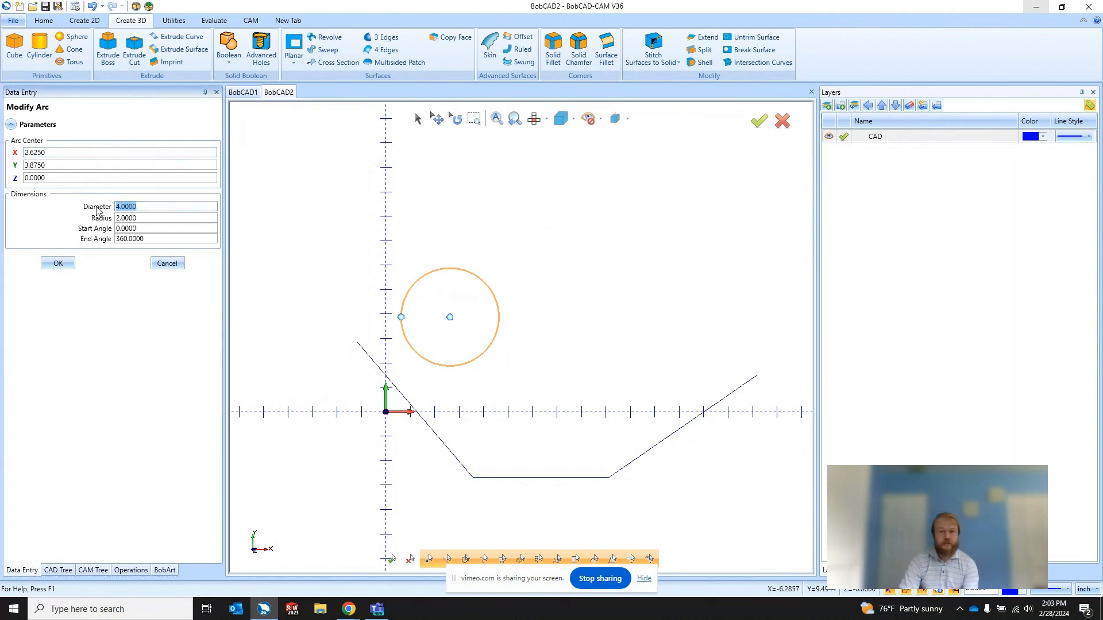
pyautogui.write('2')
pyautogui.press('Tab')
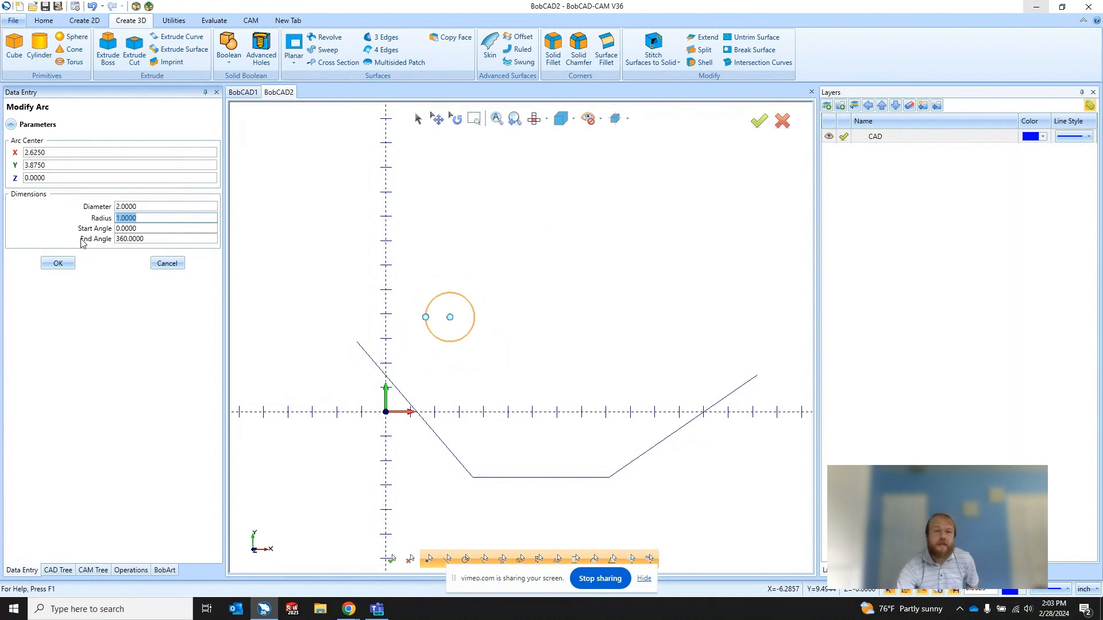
pyautogui.click(67, 263)
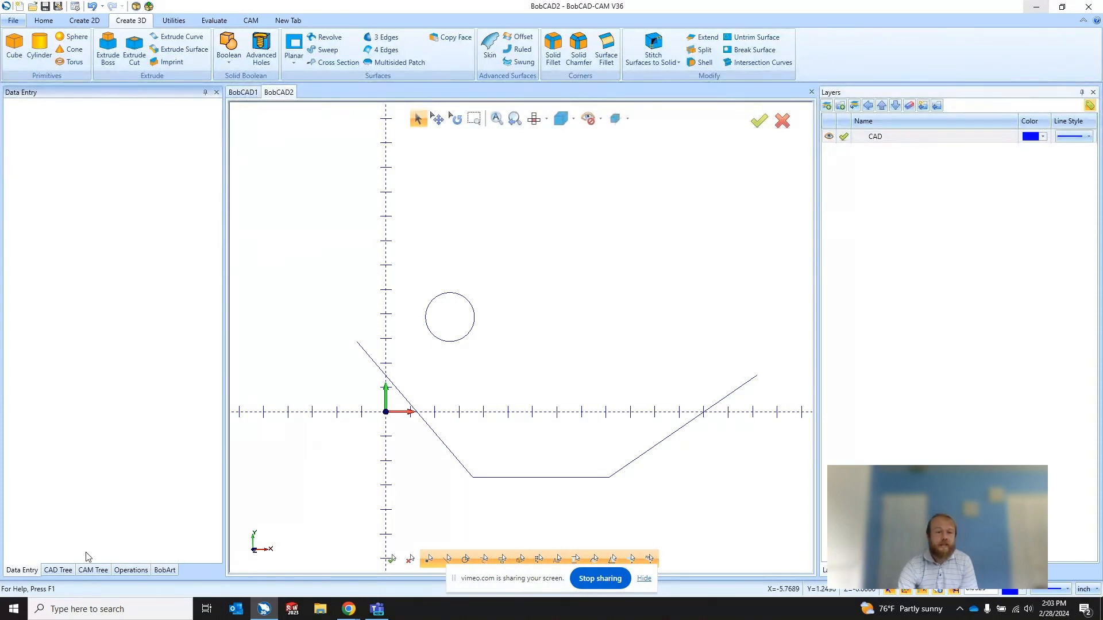
pyautogui.click(63, 572)
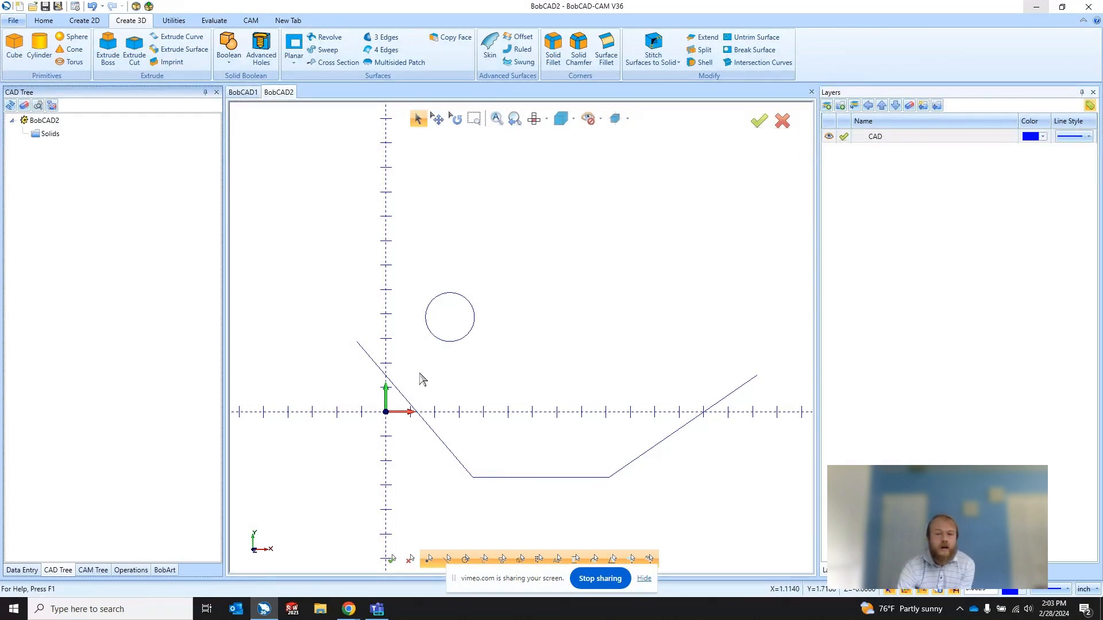
# Step: Read the audience questions in the Vimeo event in Chrome and look over BobCAD-CAM's Help page
pyautogui.moveTo(351, 613)
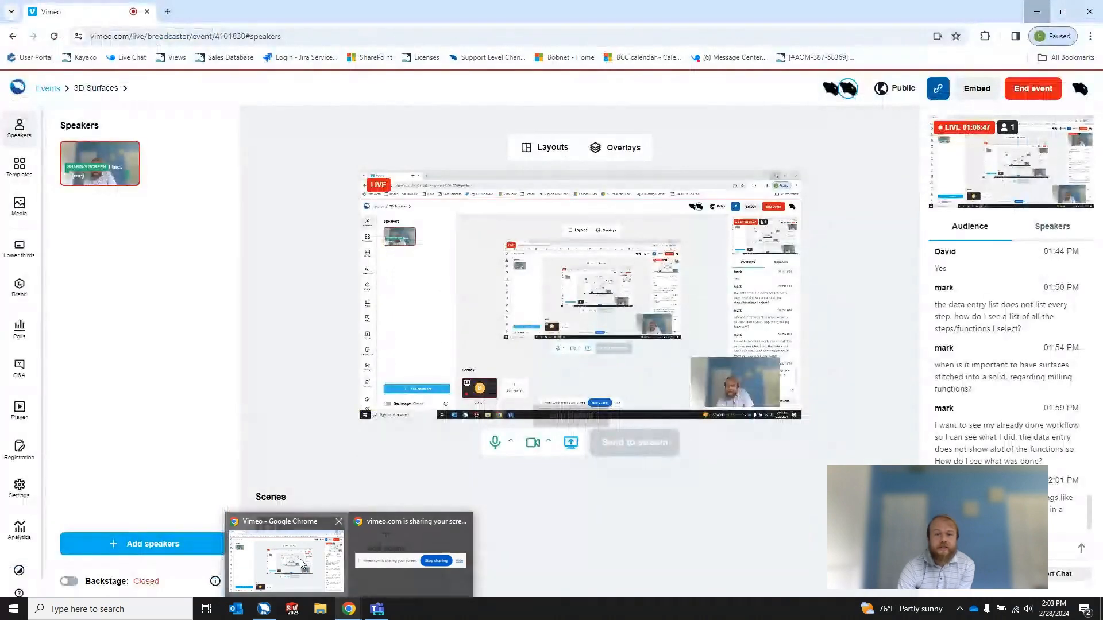
pyautogui.click(300, 559)
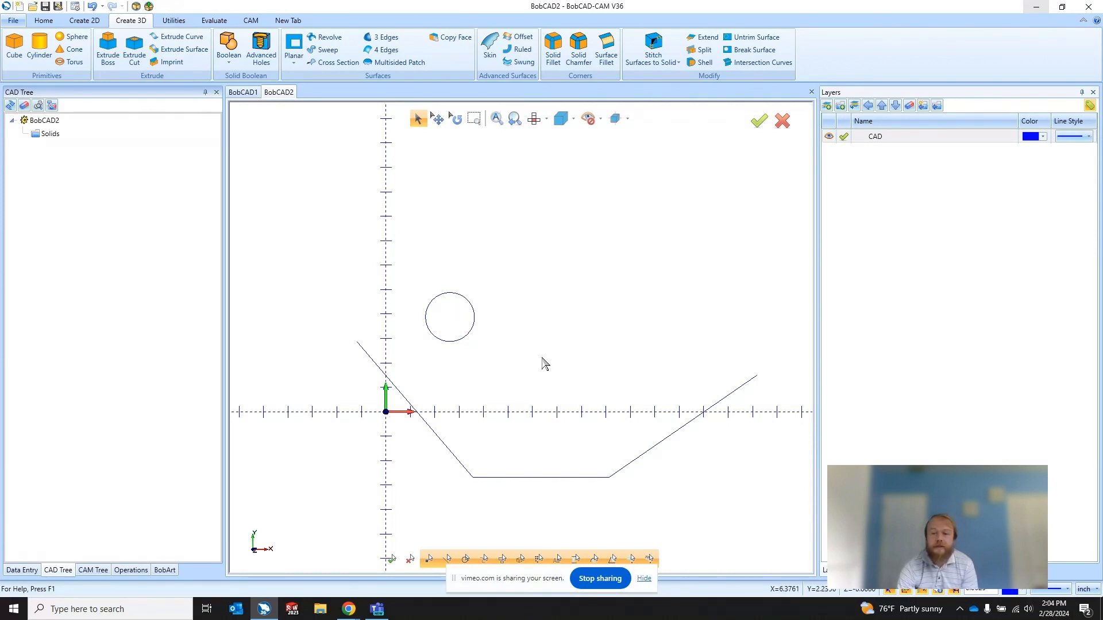
pyautogui.click(14, 22)
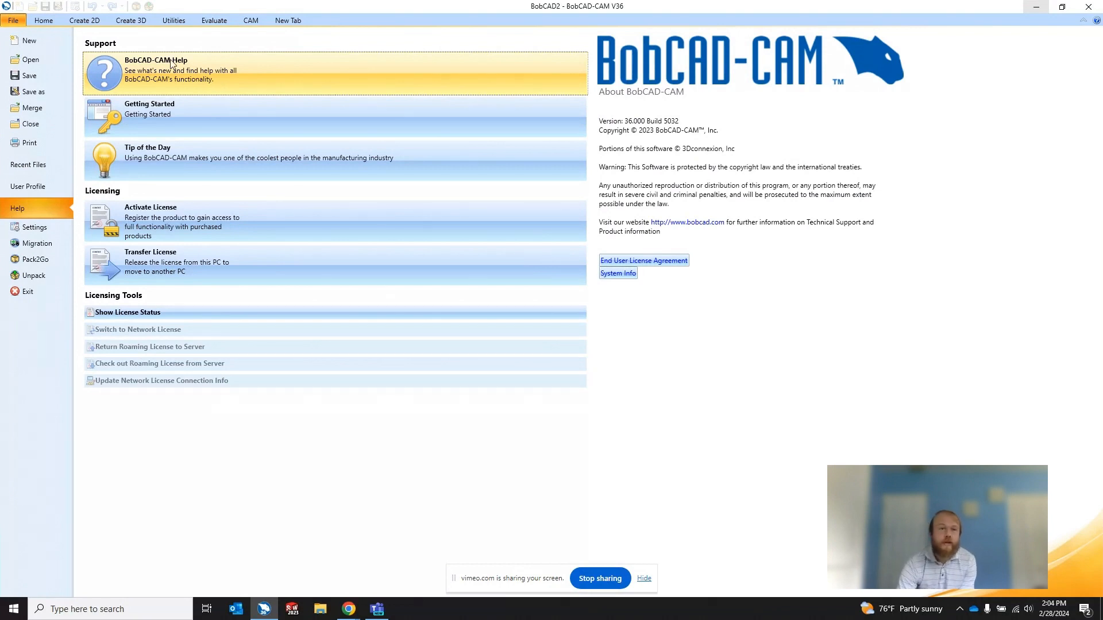
pyautogui.click(44, 20)
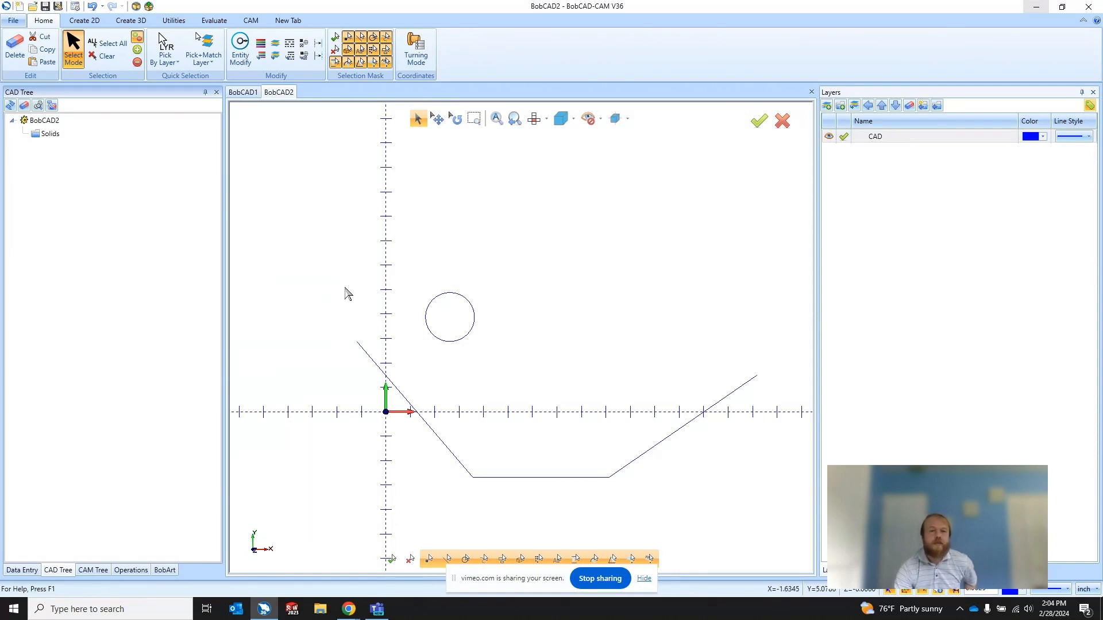
# Step: Switch to the Vimeo event in Chrome to check the latest audience message, and return to BobCAD-CAM
pyautogui.click(353, 612)
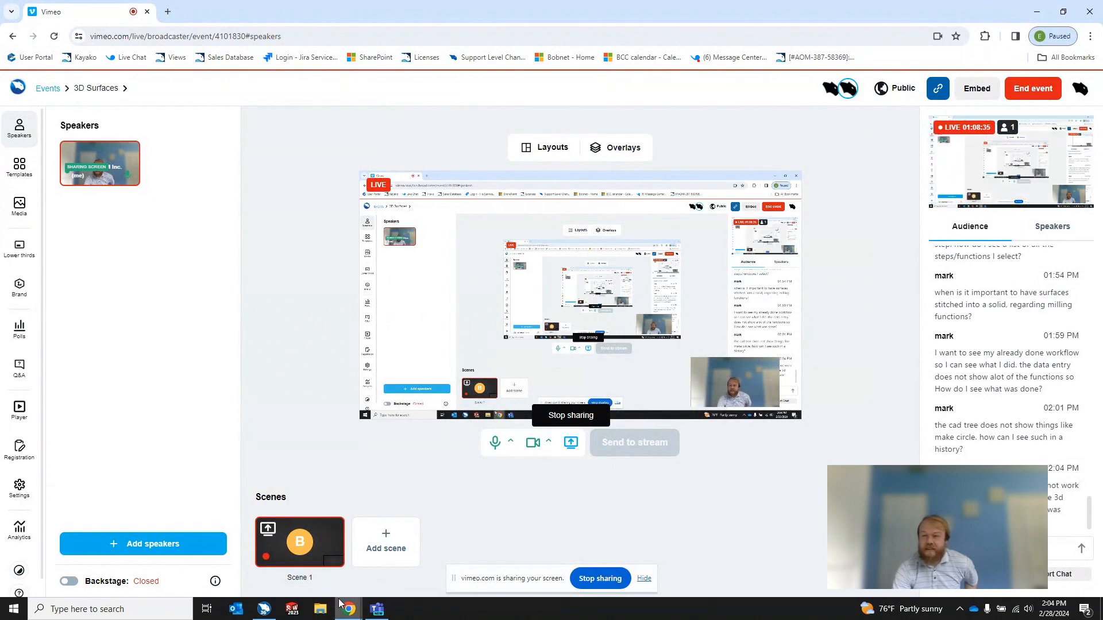
pyautogui.moveTo(342, 603)
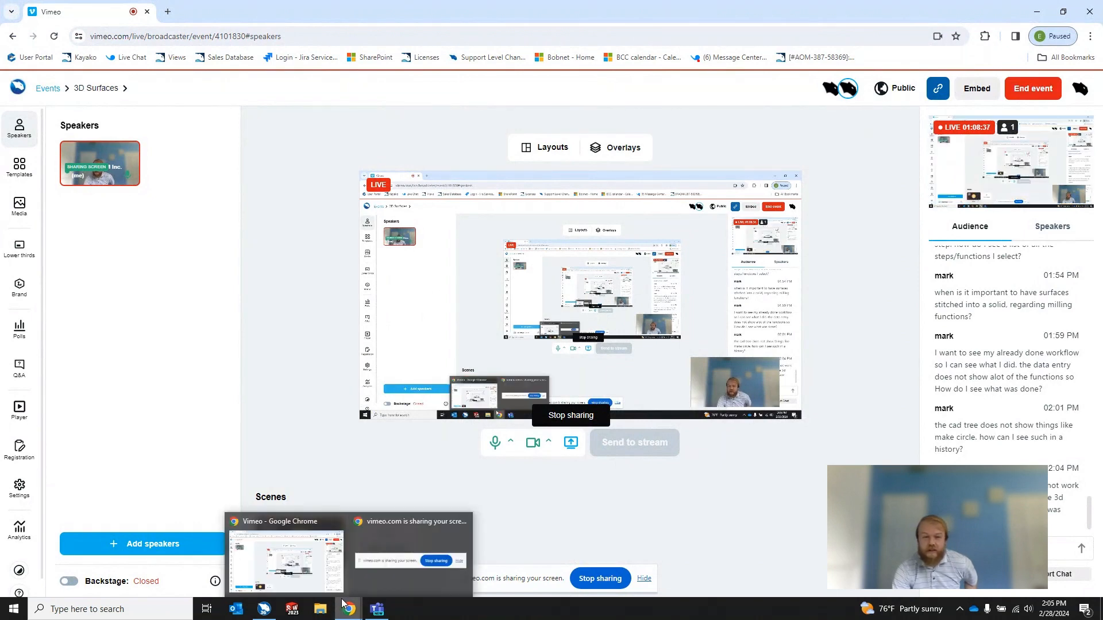
pyautogui.click(264, 609)
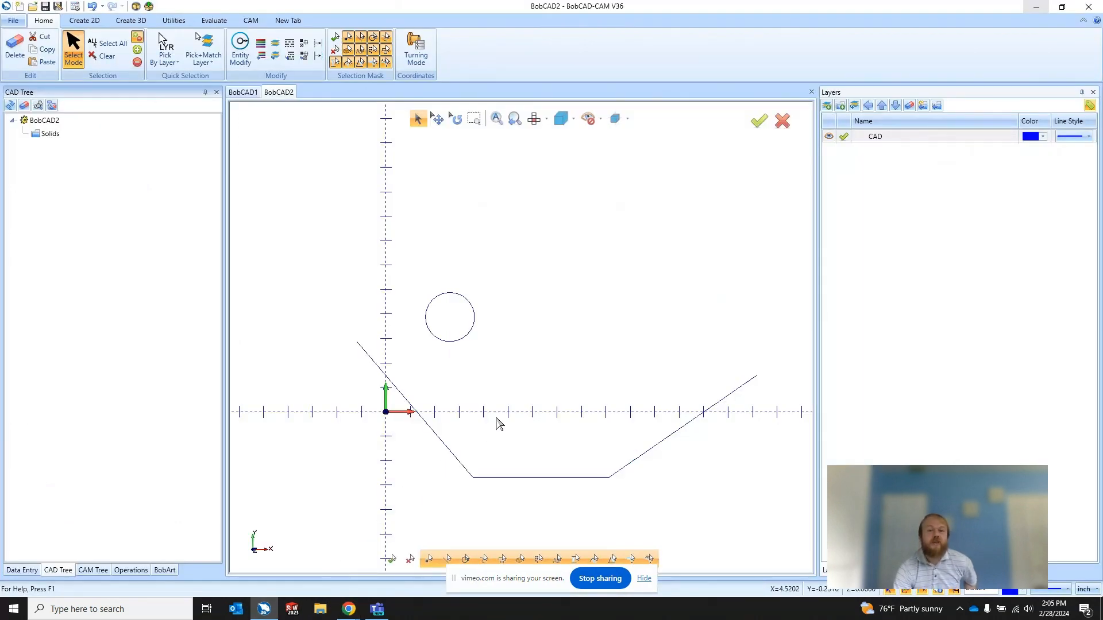